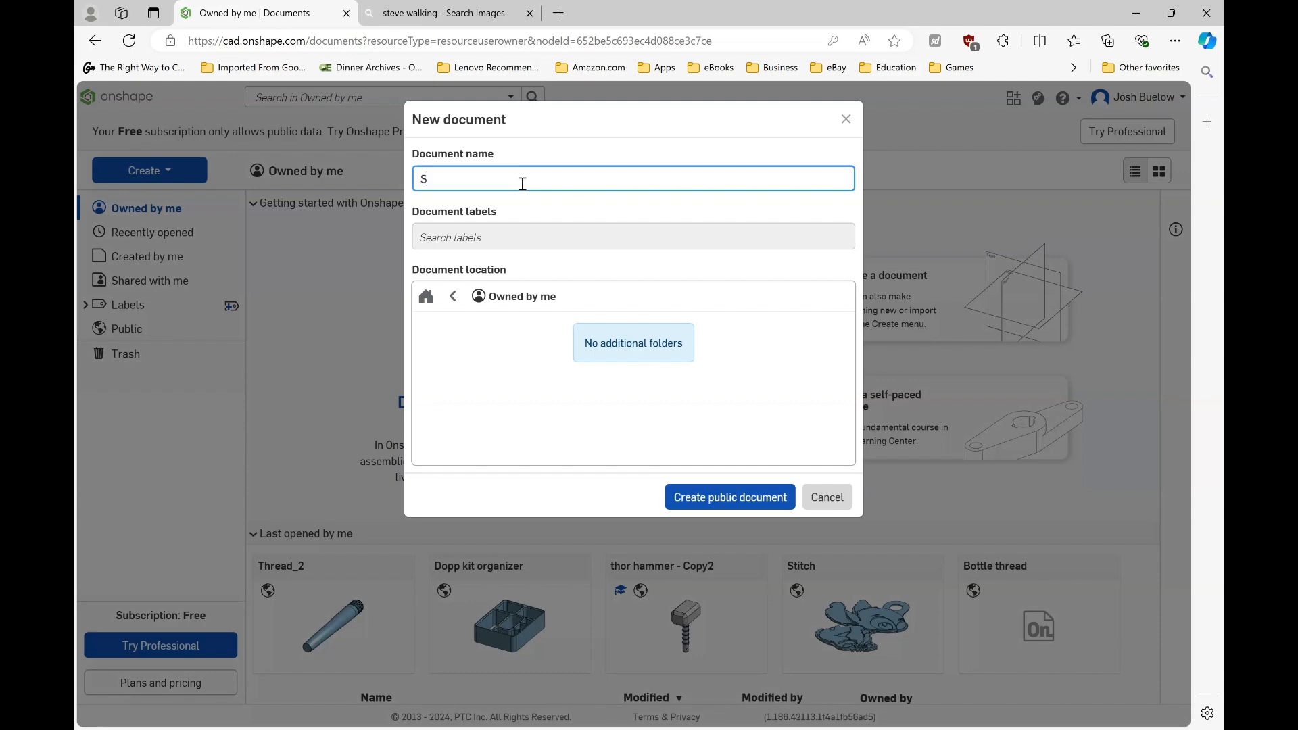
Create a public document named Steve and look over the reference images in the "steve walking" image search.
{"action": "type", "text": "teve"}
{"action": "key", "text": "Return"}
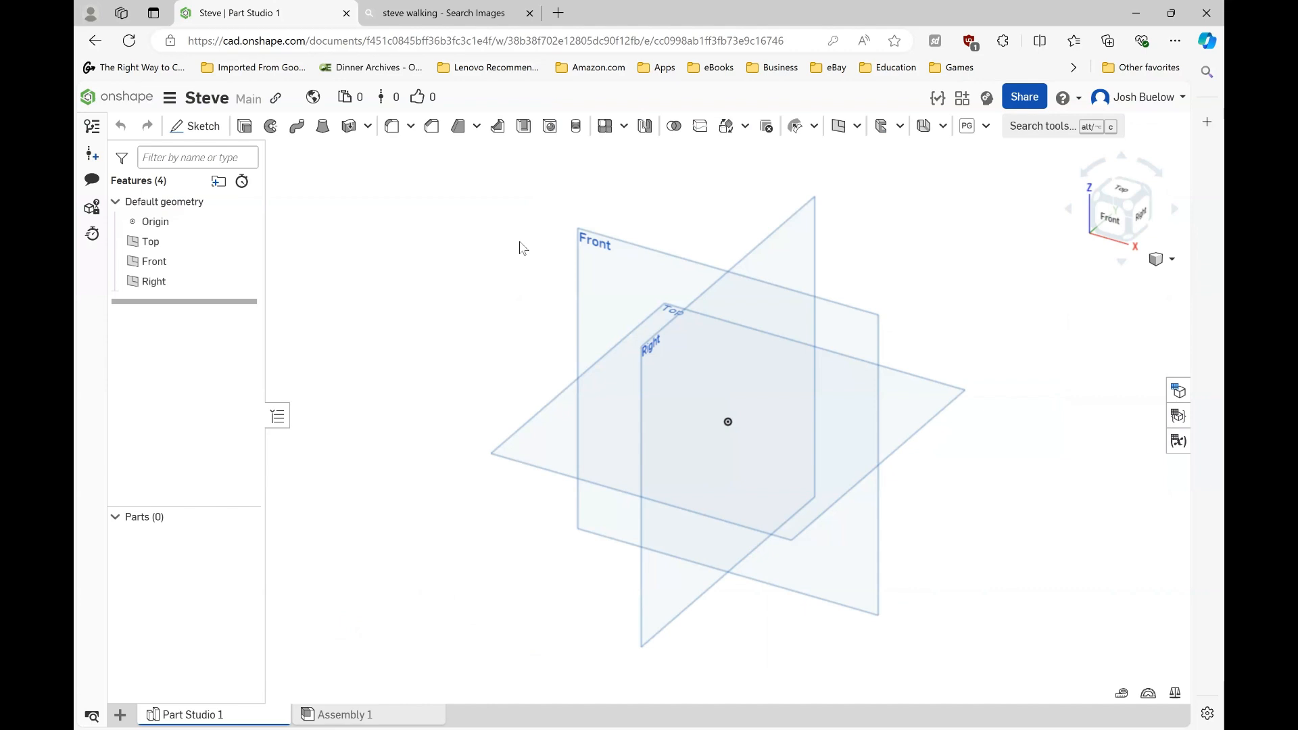
{"action": "left_click", "coordinate": [431, 14]}
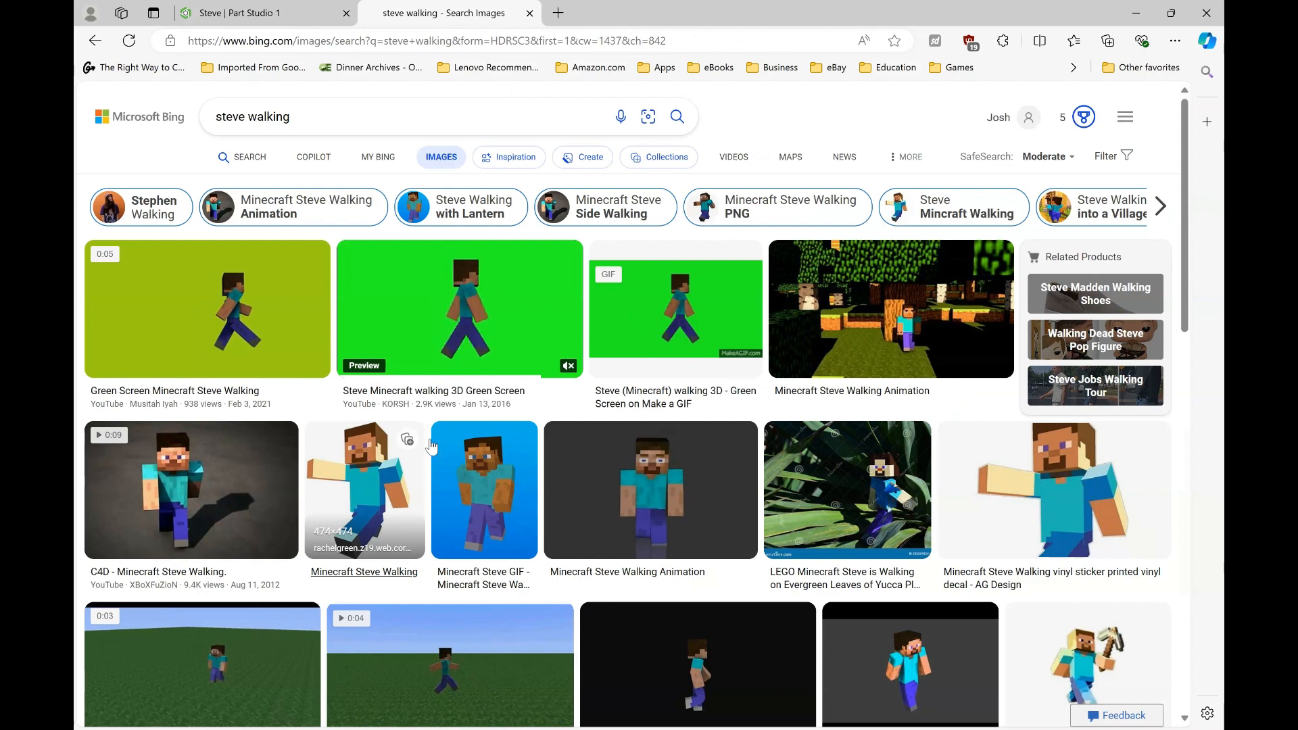
{"action": "left_click", "coordinate": [284, 12]}
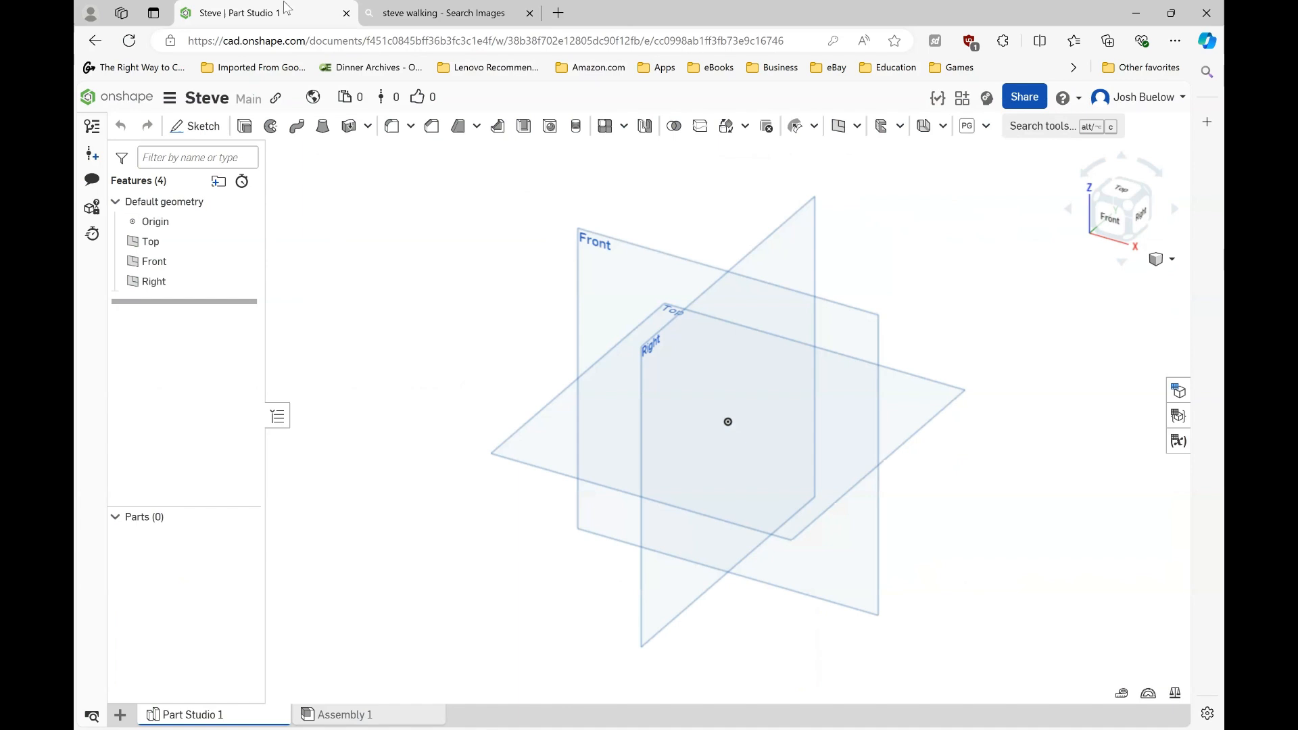
Sketch a center point rectangle about 17 by 28 mm on the Front plane, centred on the vertical axis above the origin.
{"action": "left_click", "coordinate": [623, 291]}
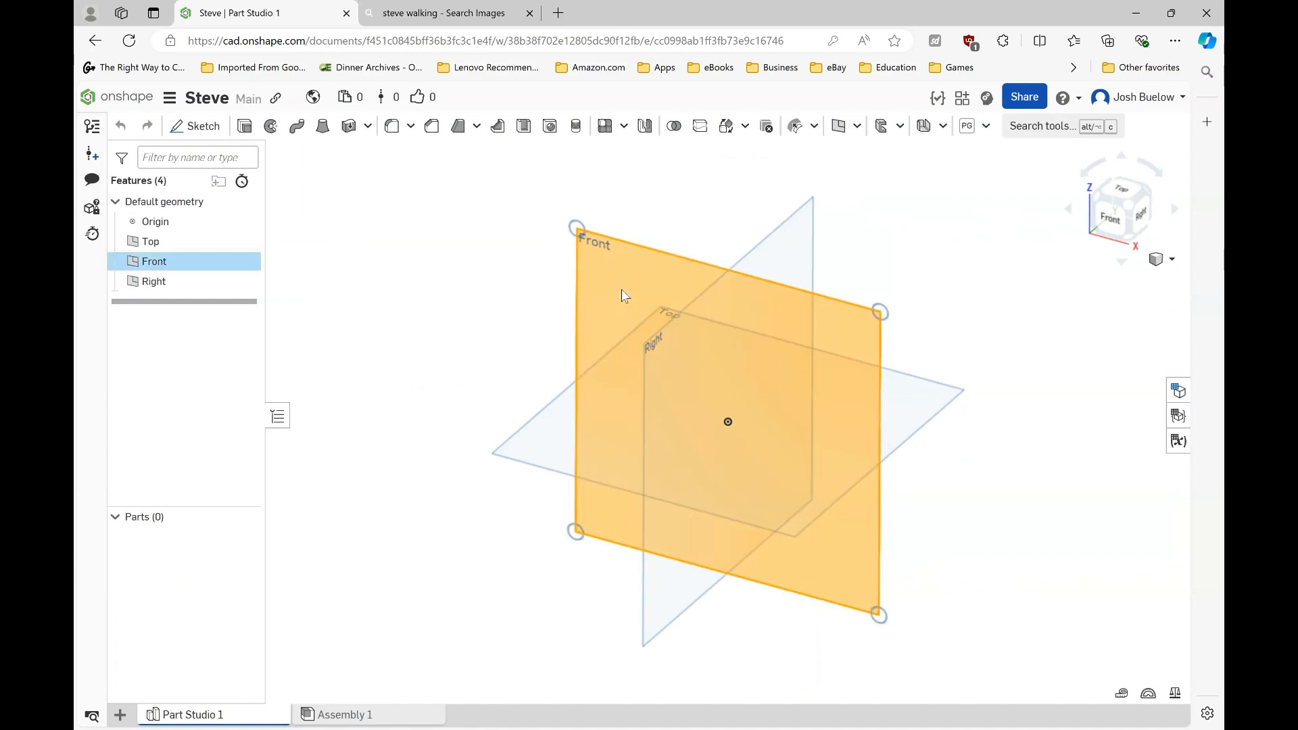
{"action": "key", "text": "n"}
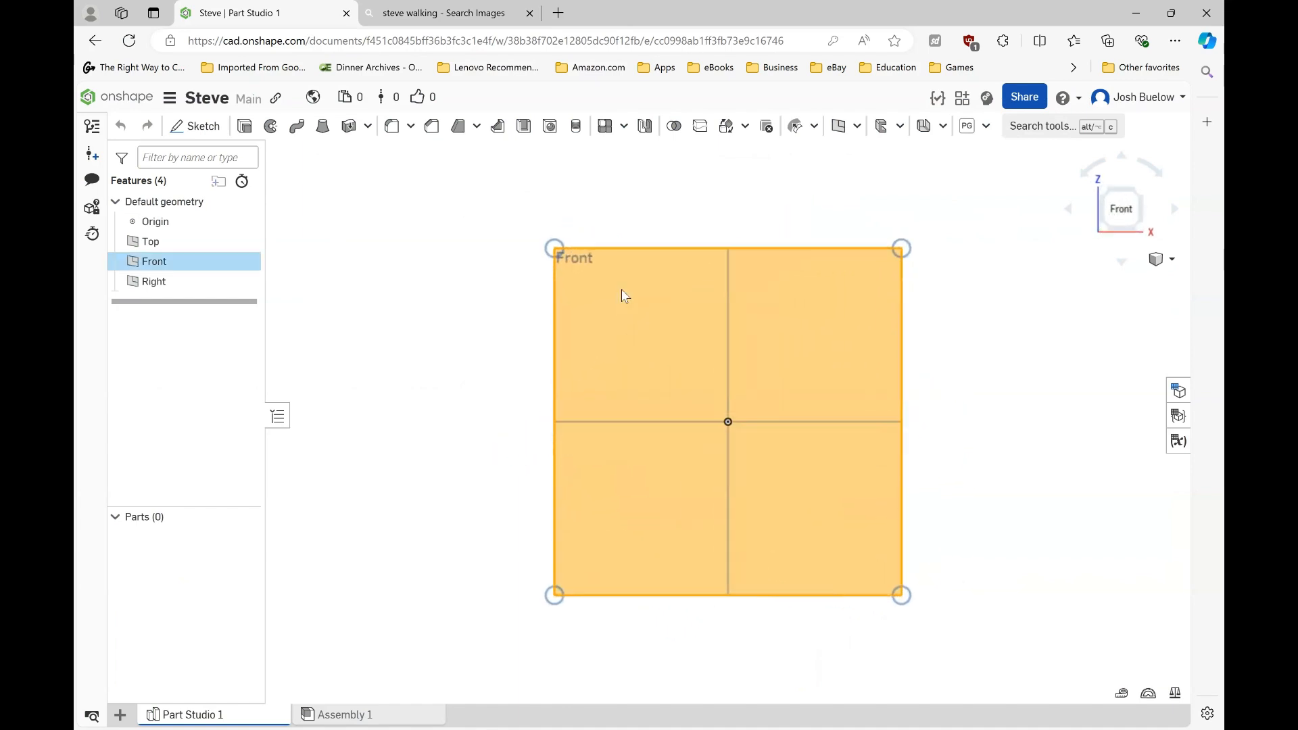
{"action": "left_click", "coordinate": [197, 129]}
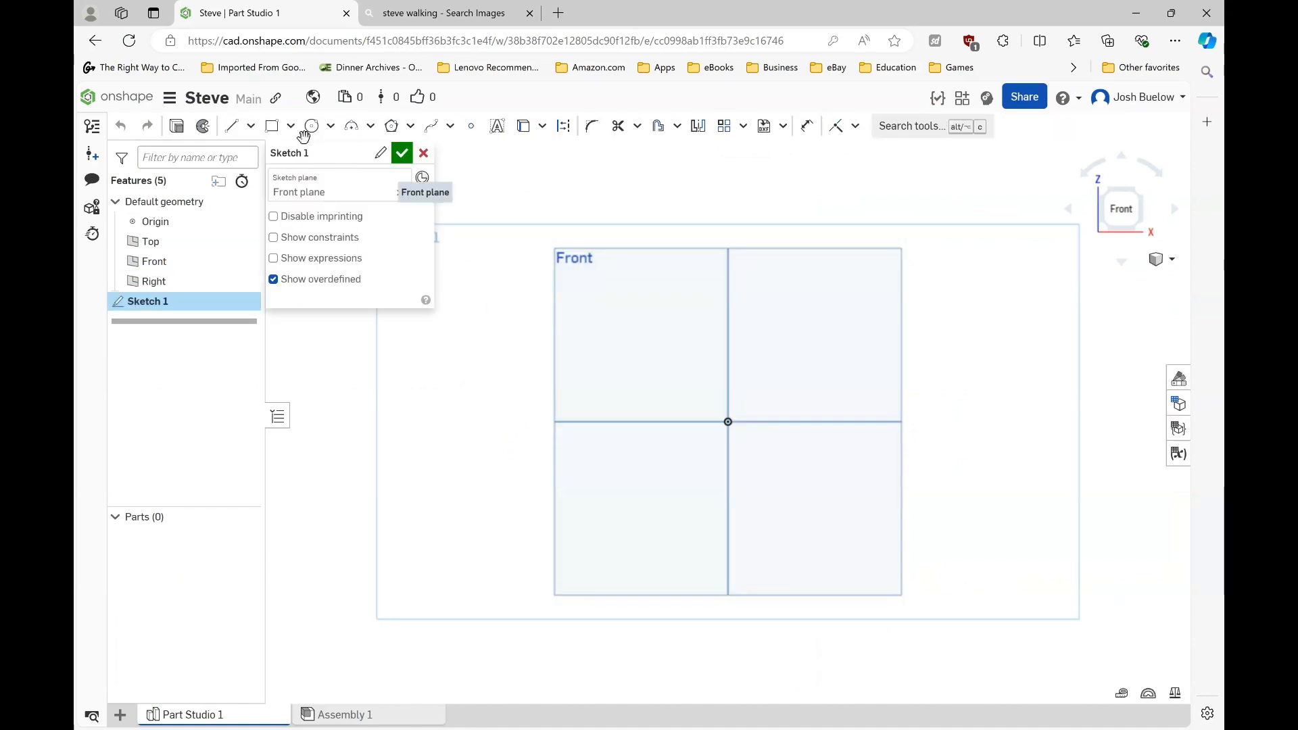
{"action": "left_click", "coordinate": [291, 128]}
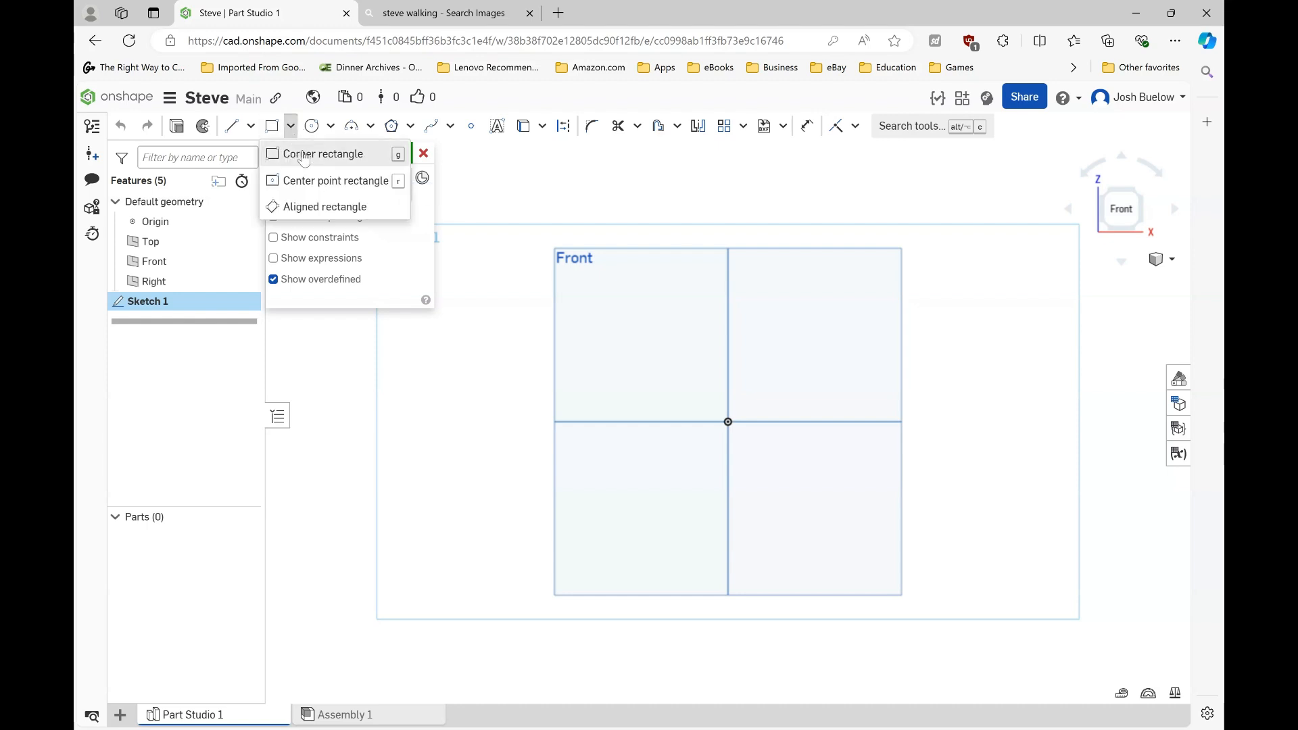
{"action": "left_click", "coordinate": [318, 185]}
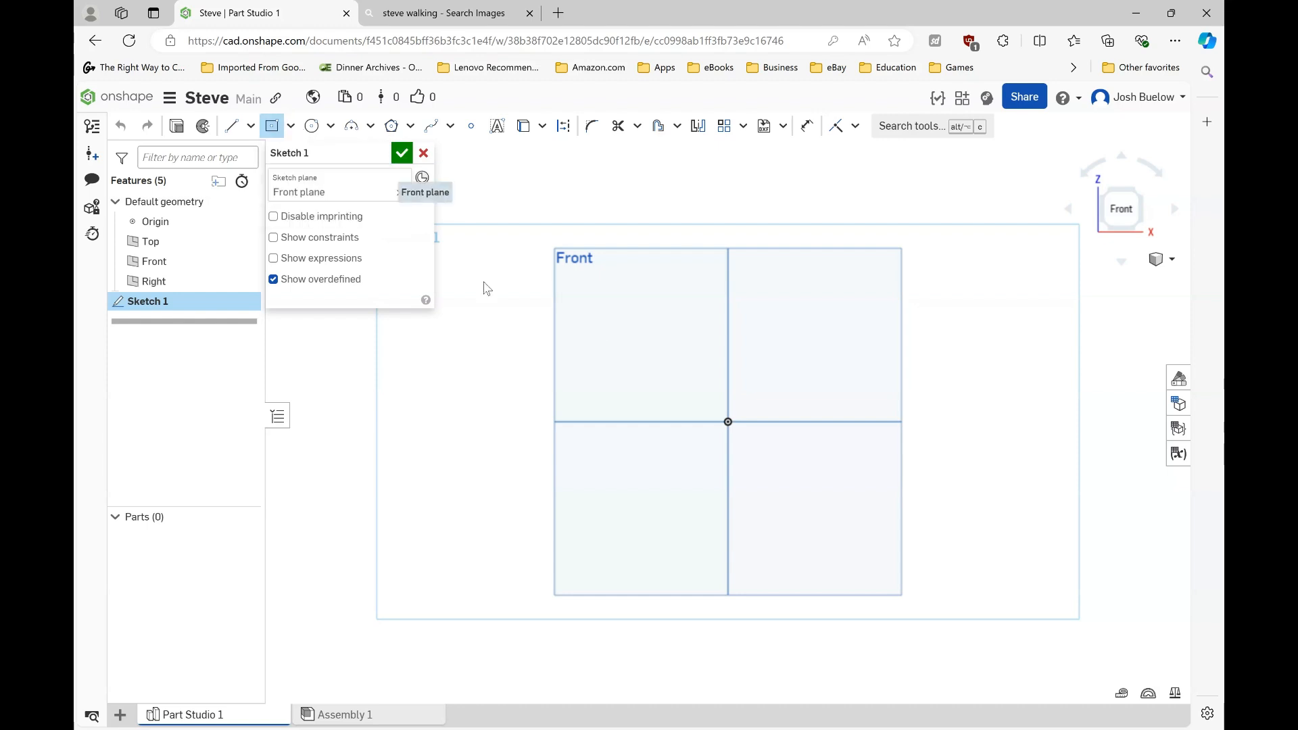
{"action": "left_click", "coordinate": [727, 349]}
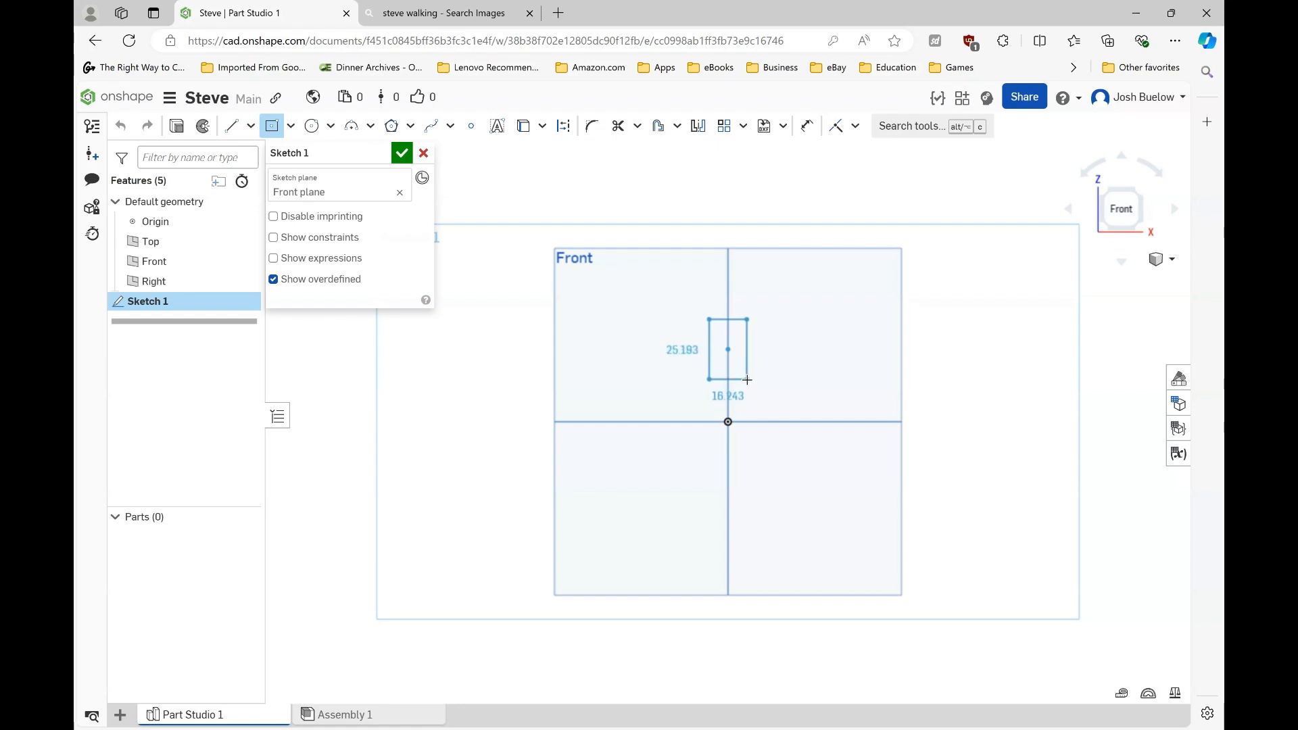
{"action": "left_click", "coordinate": [747, 383]}
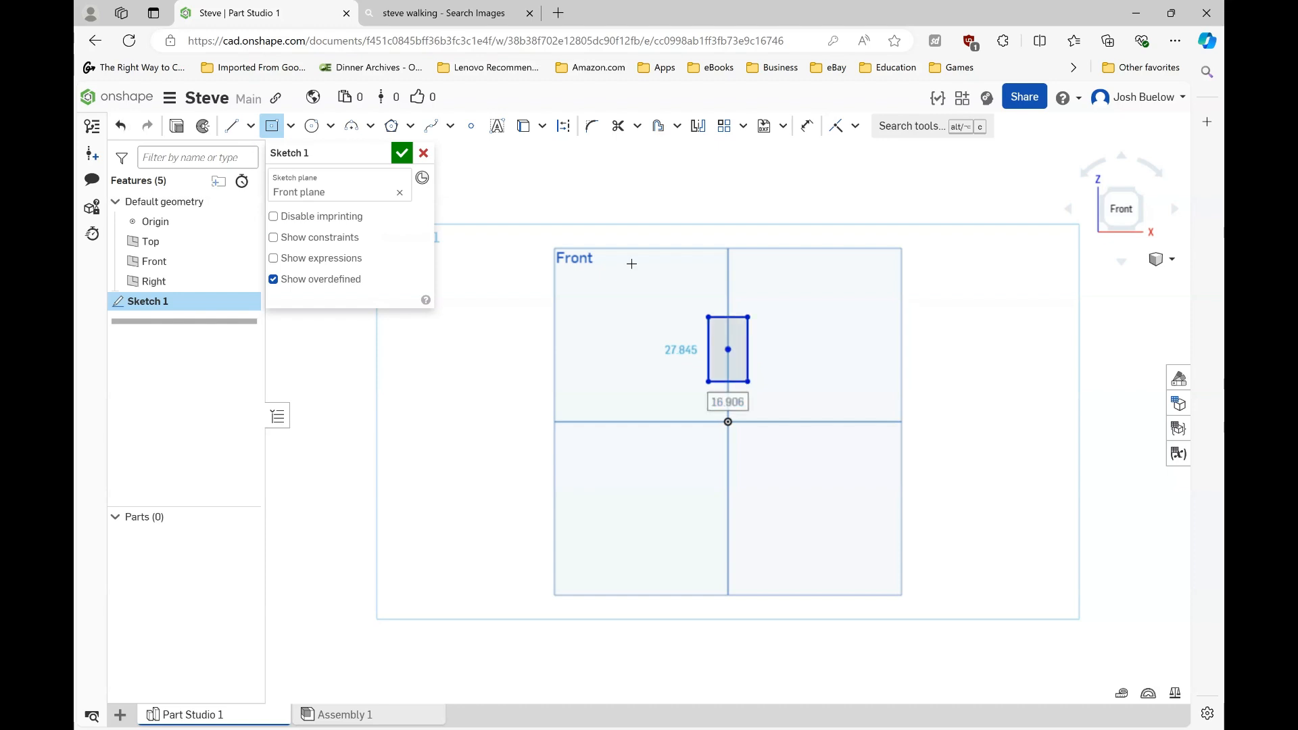
{"action": "scroll", "coordinate": [737, 382], "scroll_direction": "up", "scroll_amount": 2}
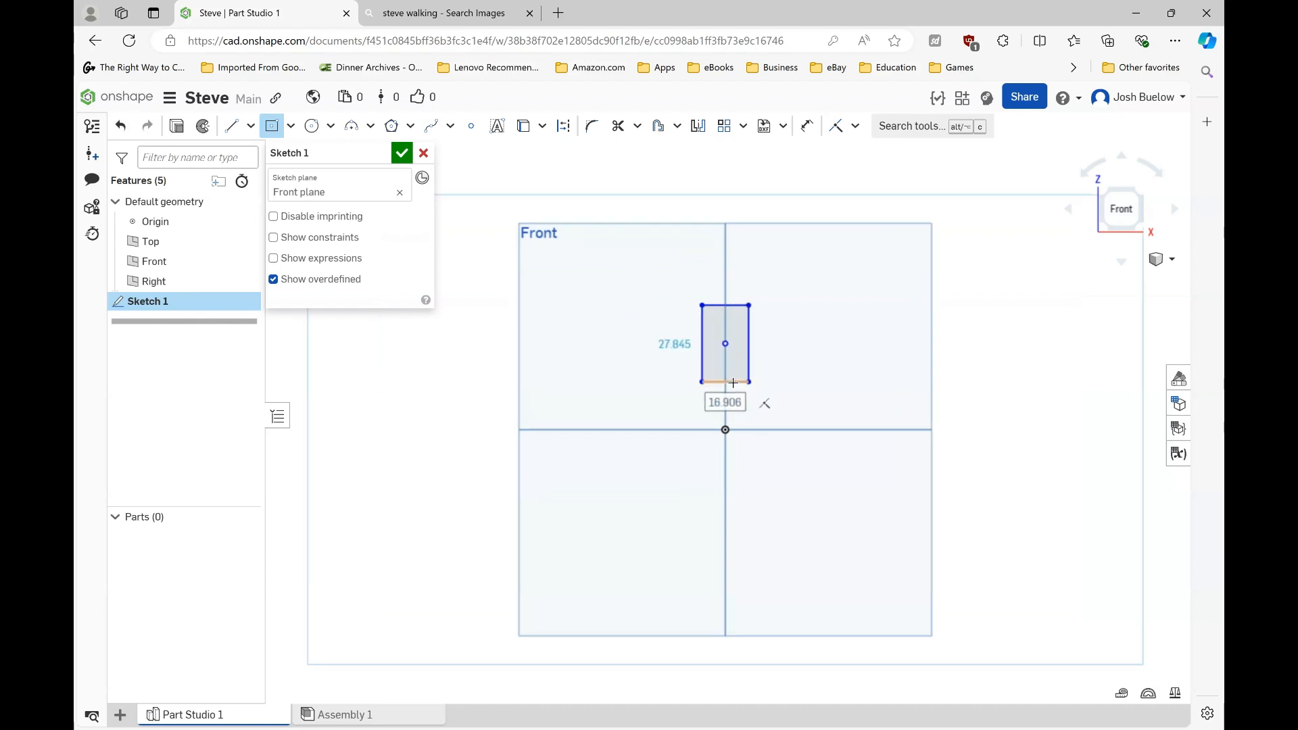
{"action": "scroll", "coordinate": [708, 359], "scroll_direction": "up", "scroll_amount": 3}
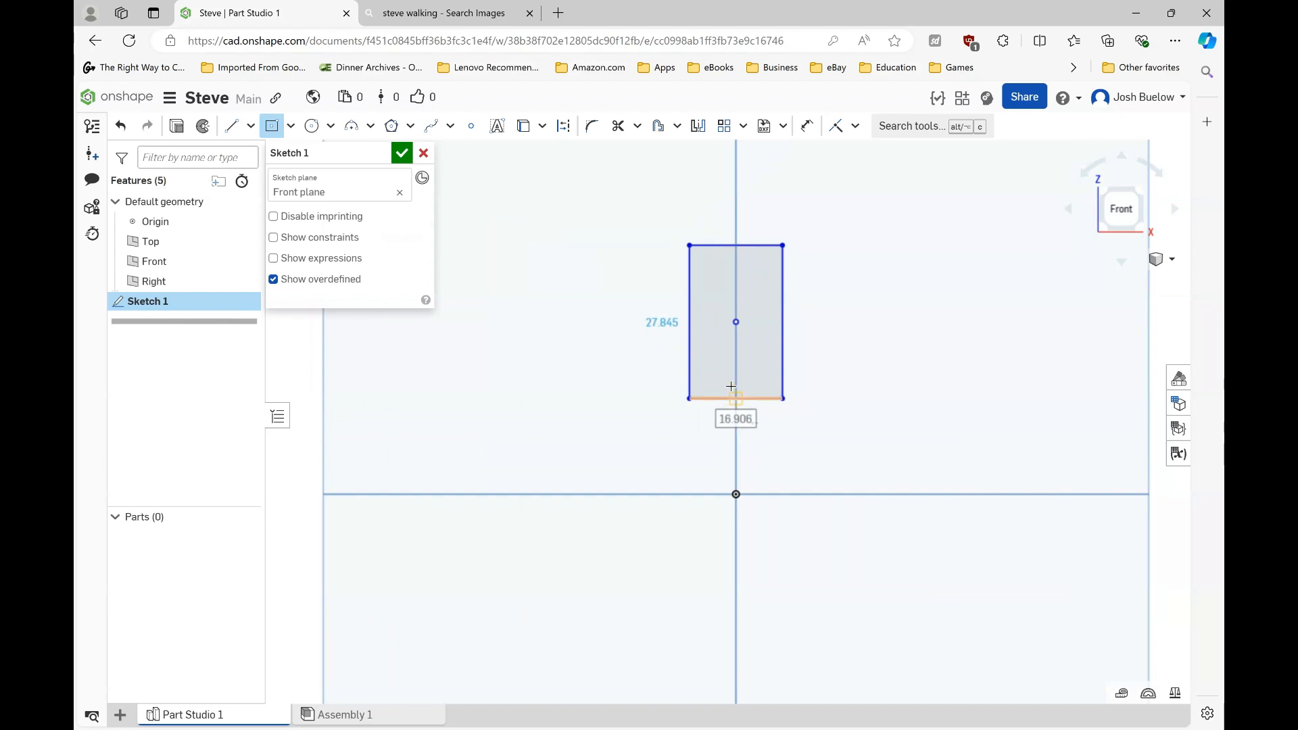
{"action": "key", "text": "Escape"}
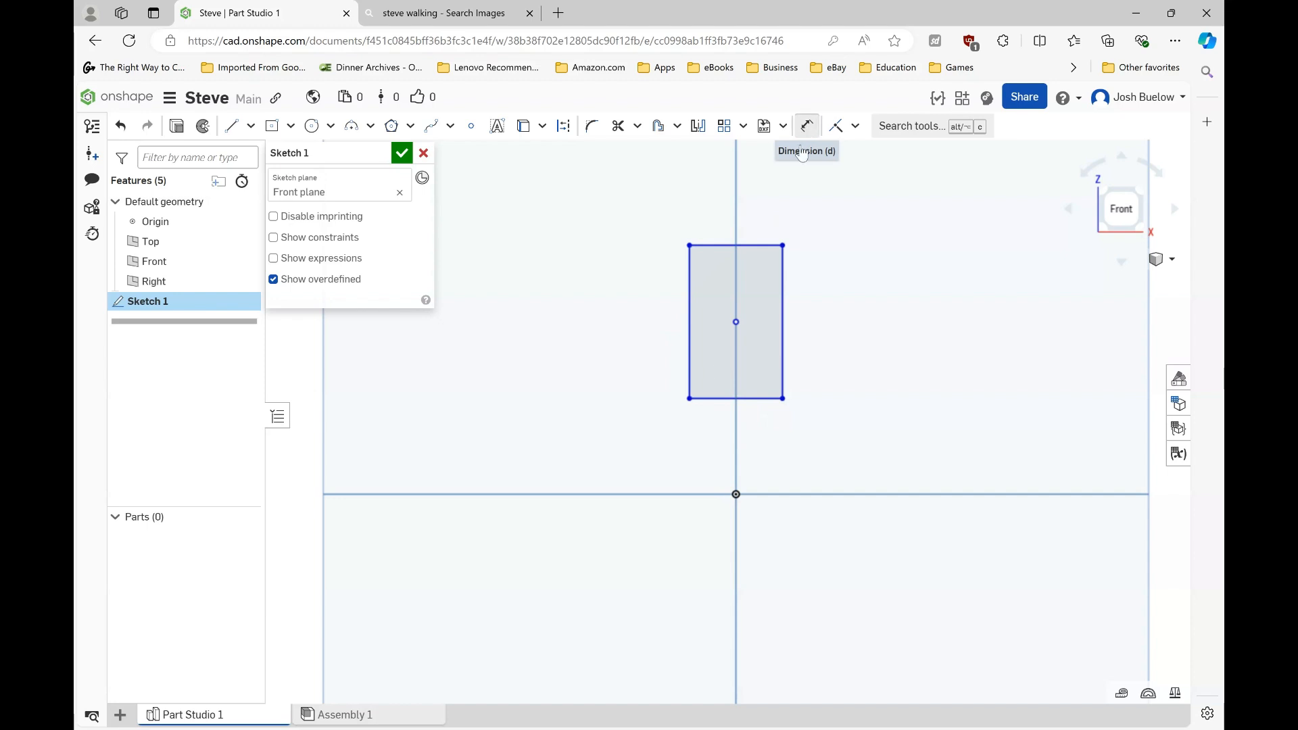
Dimension the rectangle to 17 mm wide and 28 mm high and finish the sketch.
{"action": "left_click", "coordinate": [807, 125]}
{"action": "left_click", "coordinate": [751, 398]}
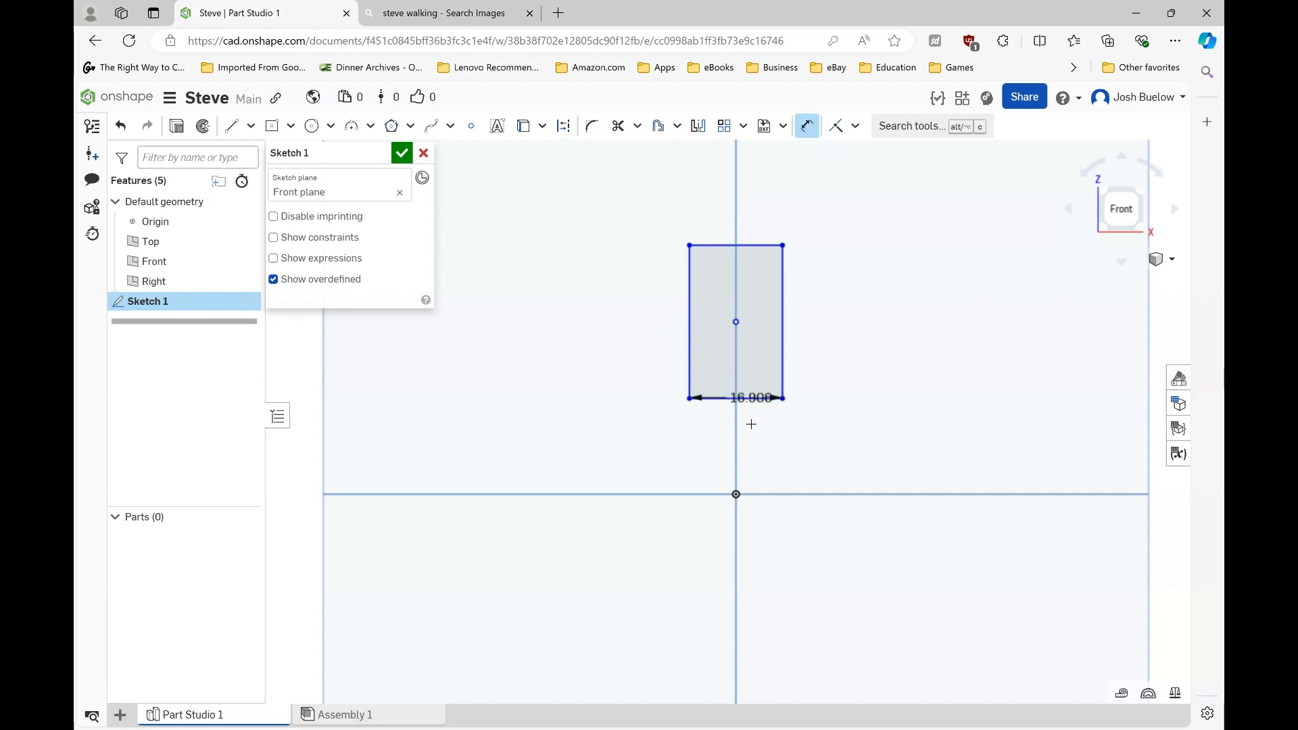
{"action": "left_click", "coordinate": [752, 435]}
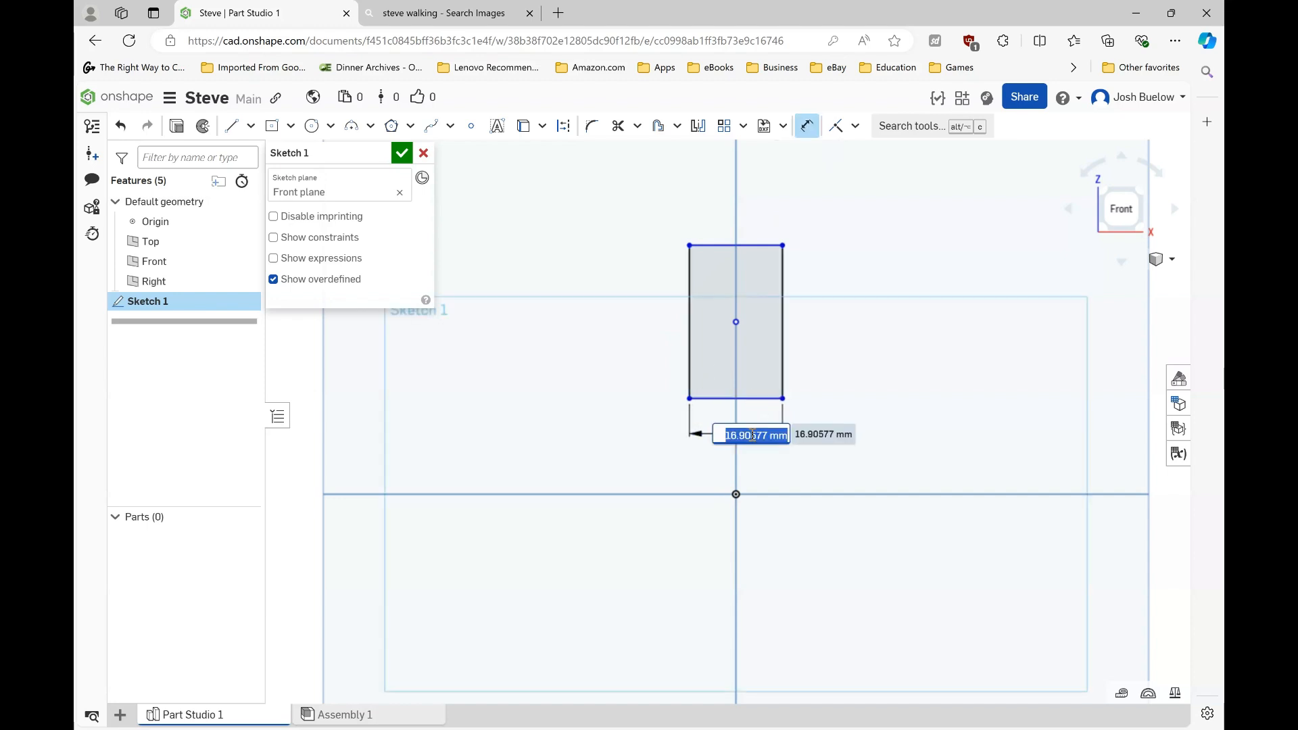
{"action": "type", "text": "17"}
{"action": "key", "text": "Return"}
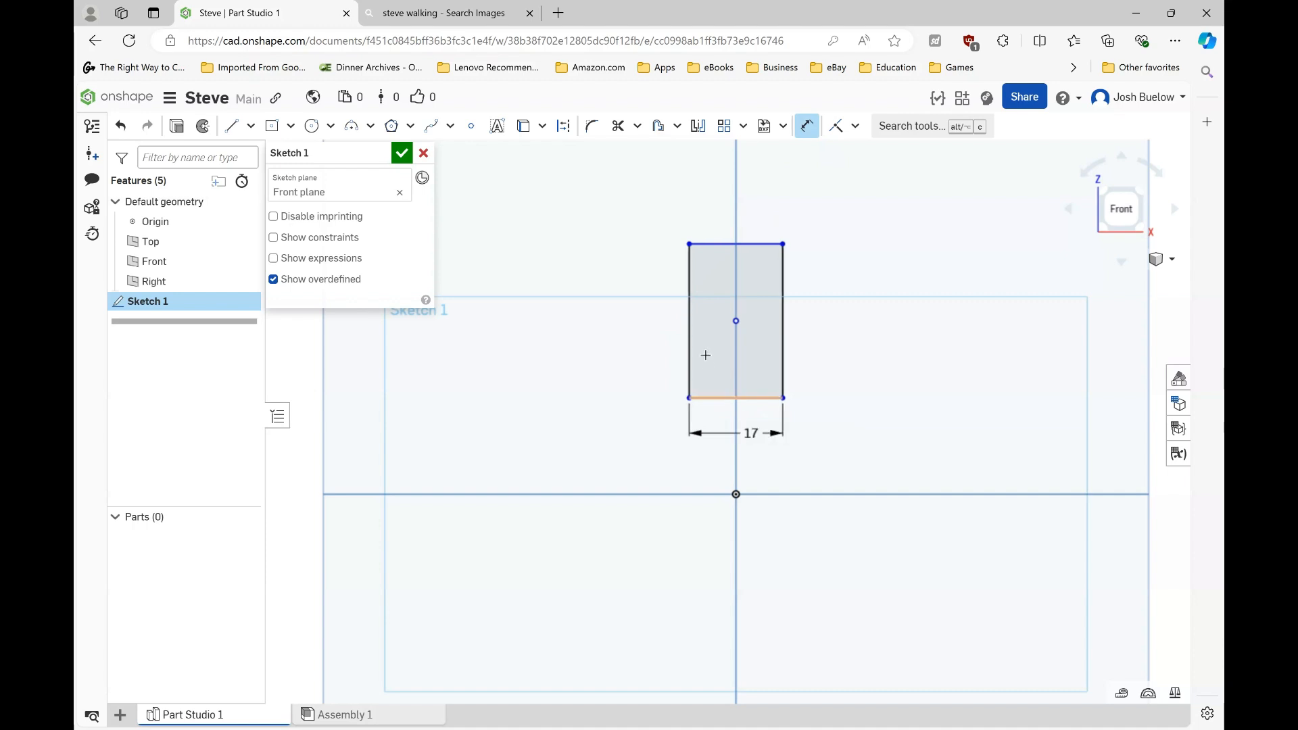
{"action": "left_click", "coordinate": [691, 349]}
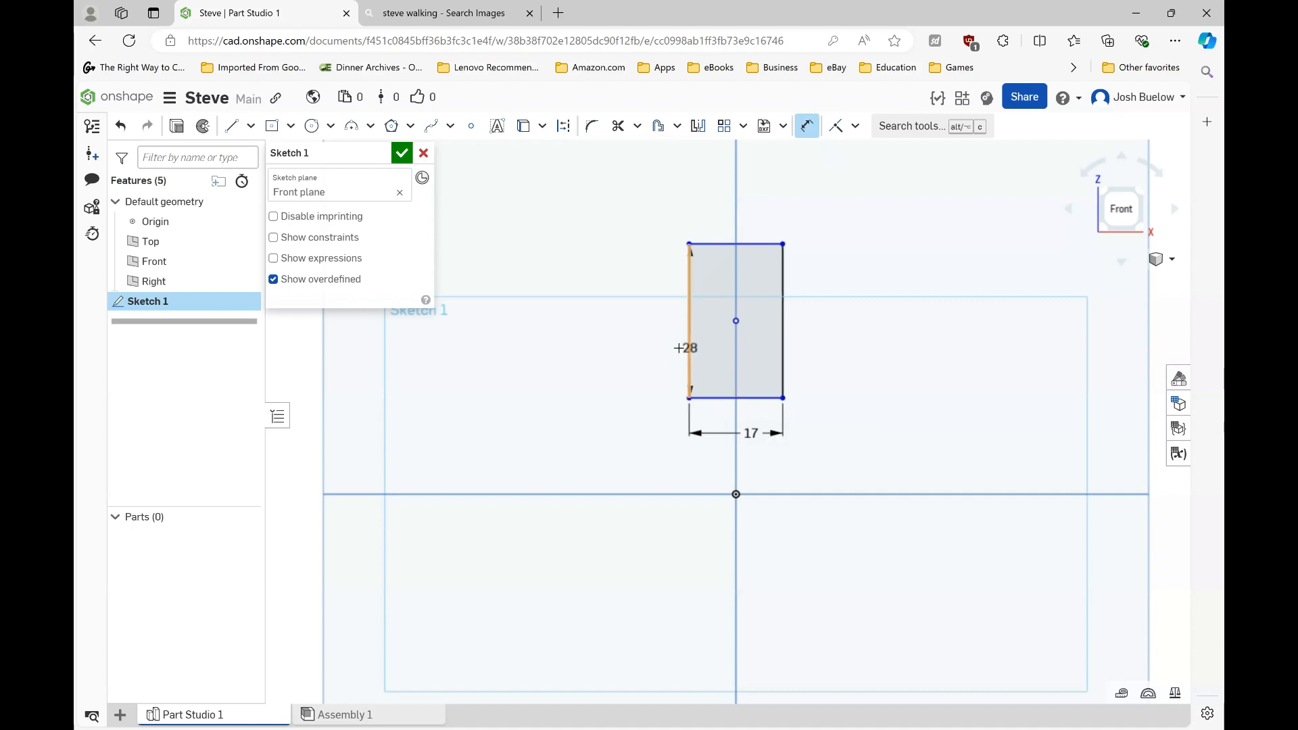
{"action": "left_click", "coordinate": [644, 349]}
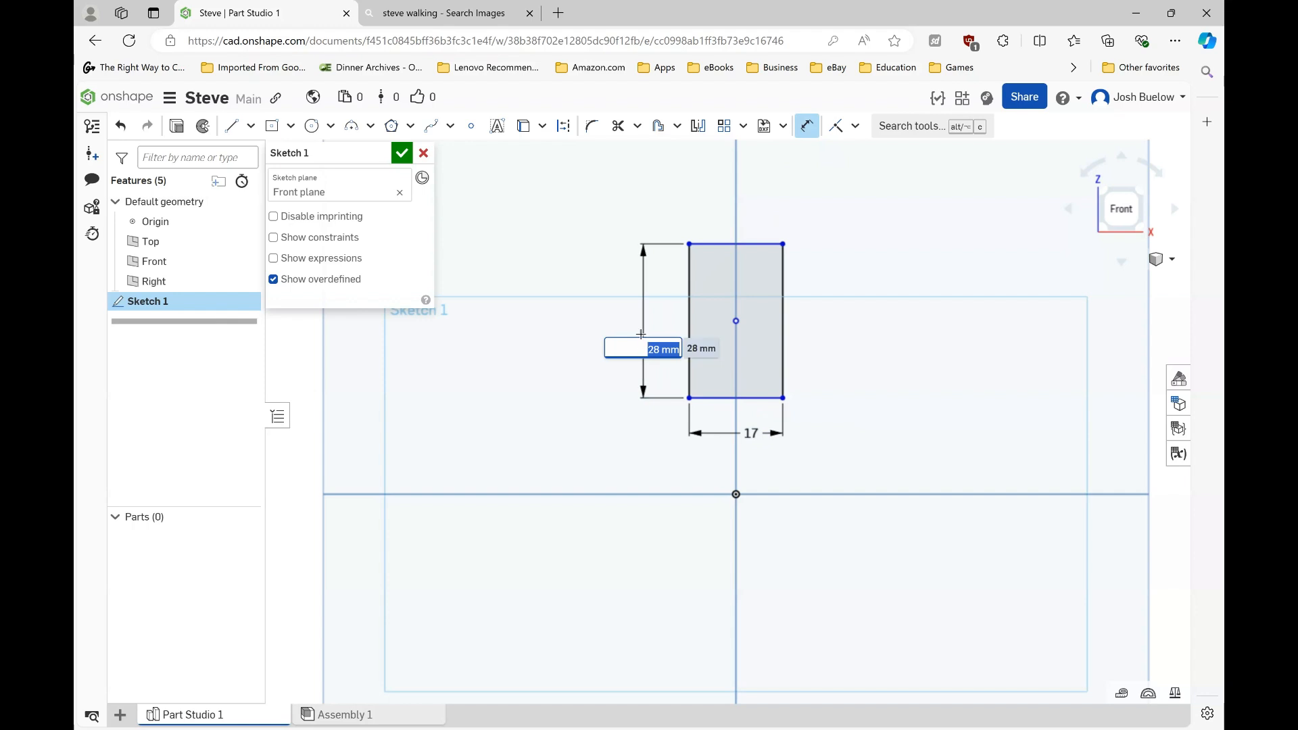
{"action": "key", "text": "Return"}
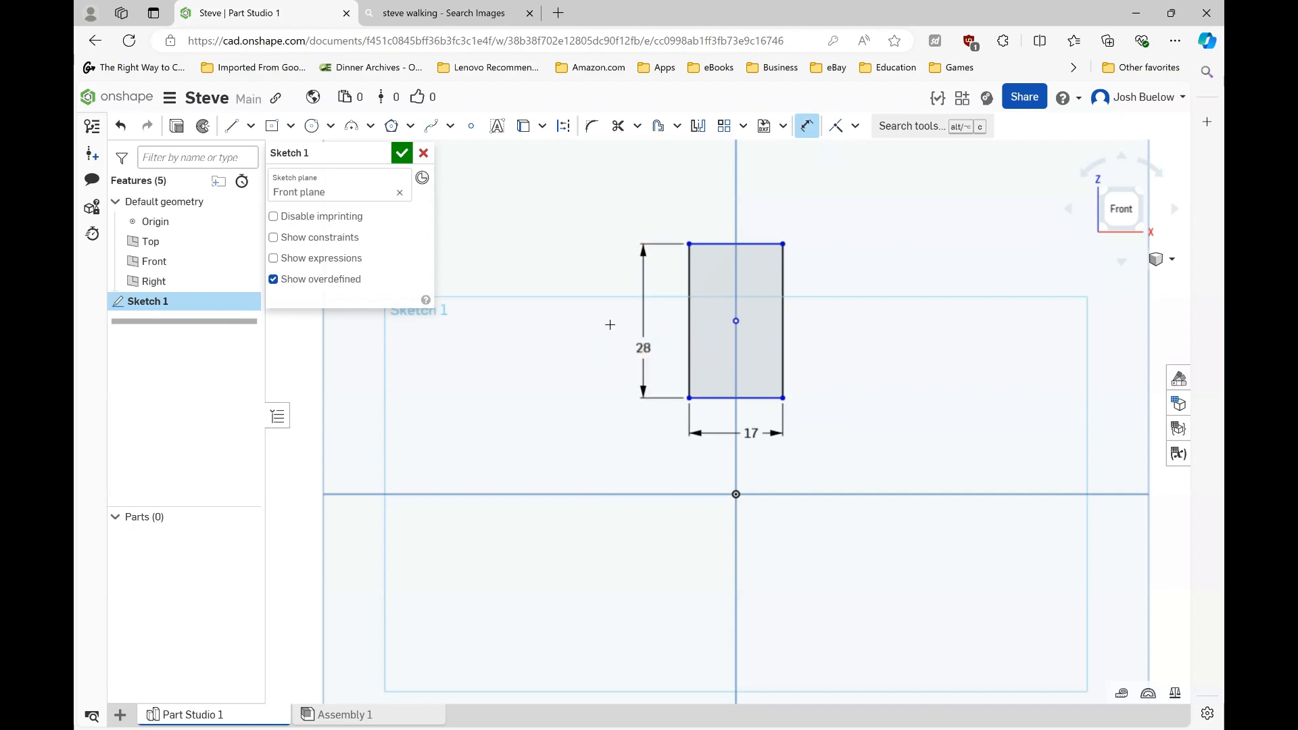
{"action": "left_click", "coordinate": [403, 156]}
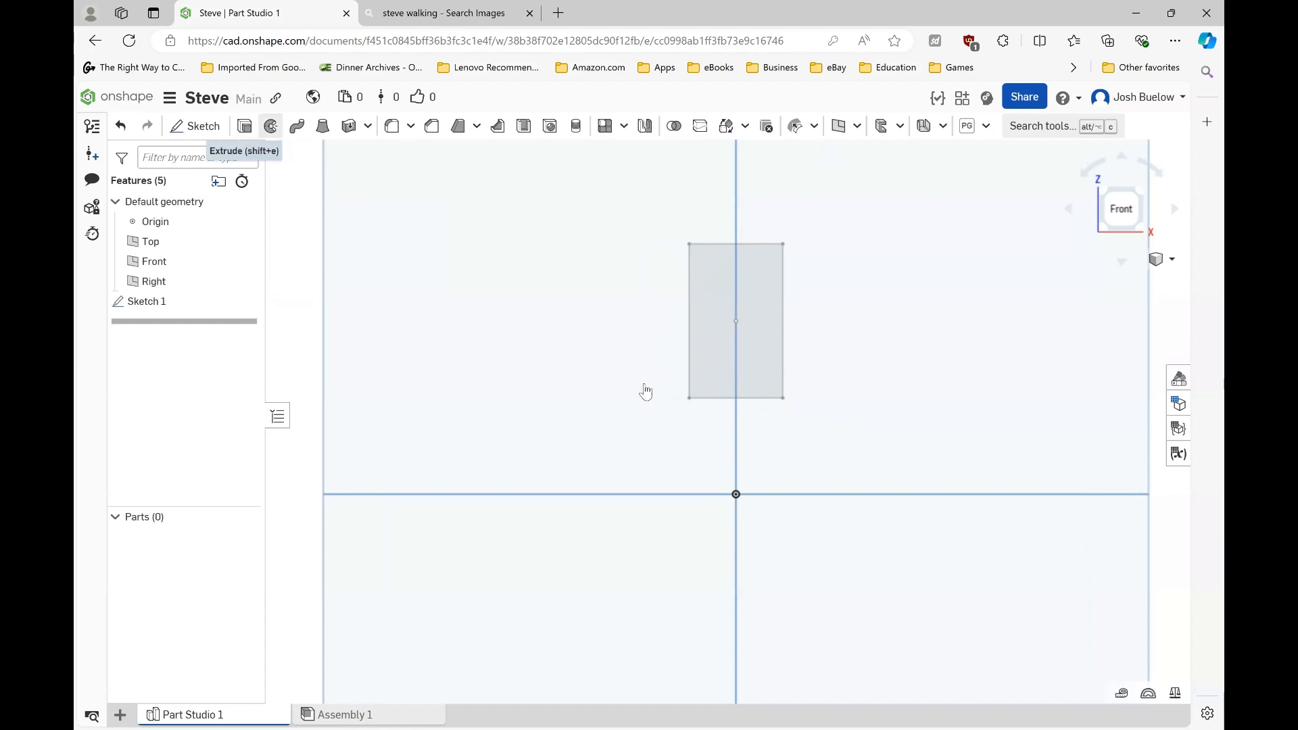
Extrude the rectangle as a new blind solid about 8.1 mm deep, checking its proportions against the walking reference images.
{"action": "key", "text": "shift+e"}
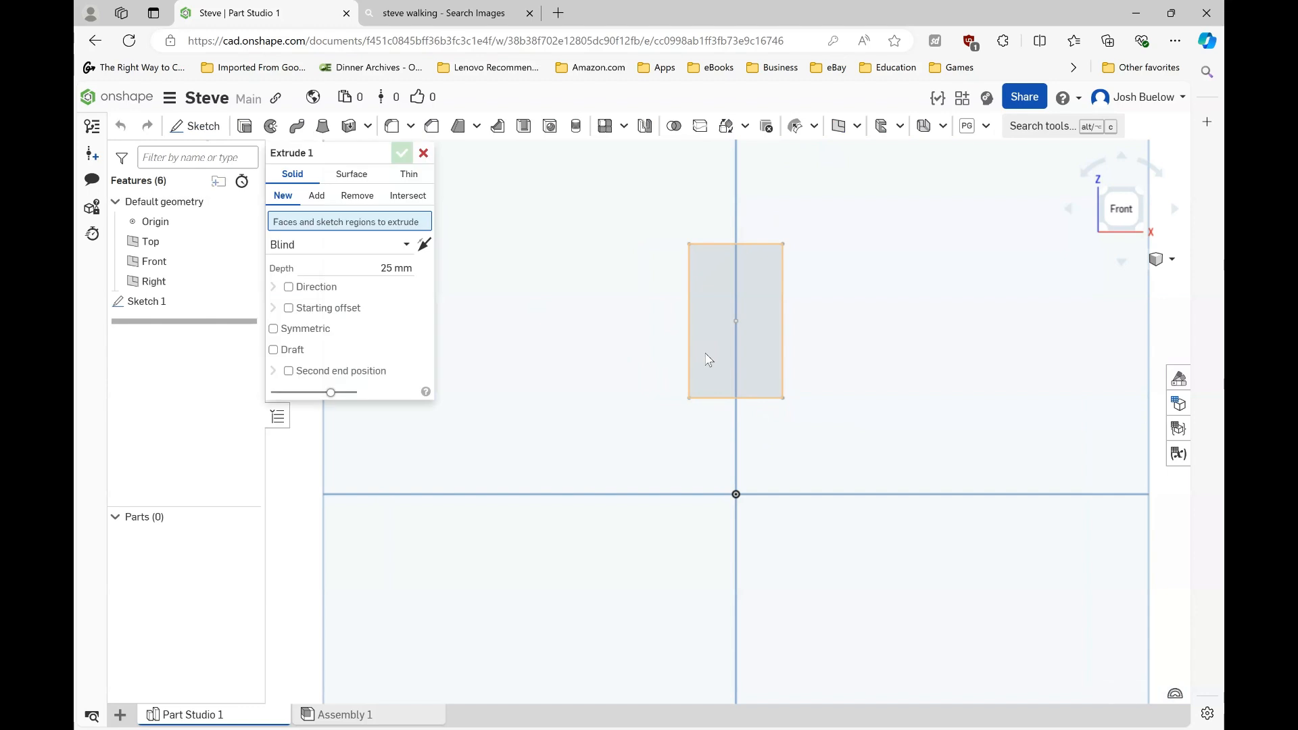
{"action": "left_click", "coordinate": [705, 353]}
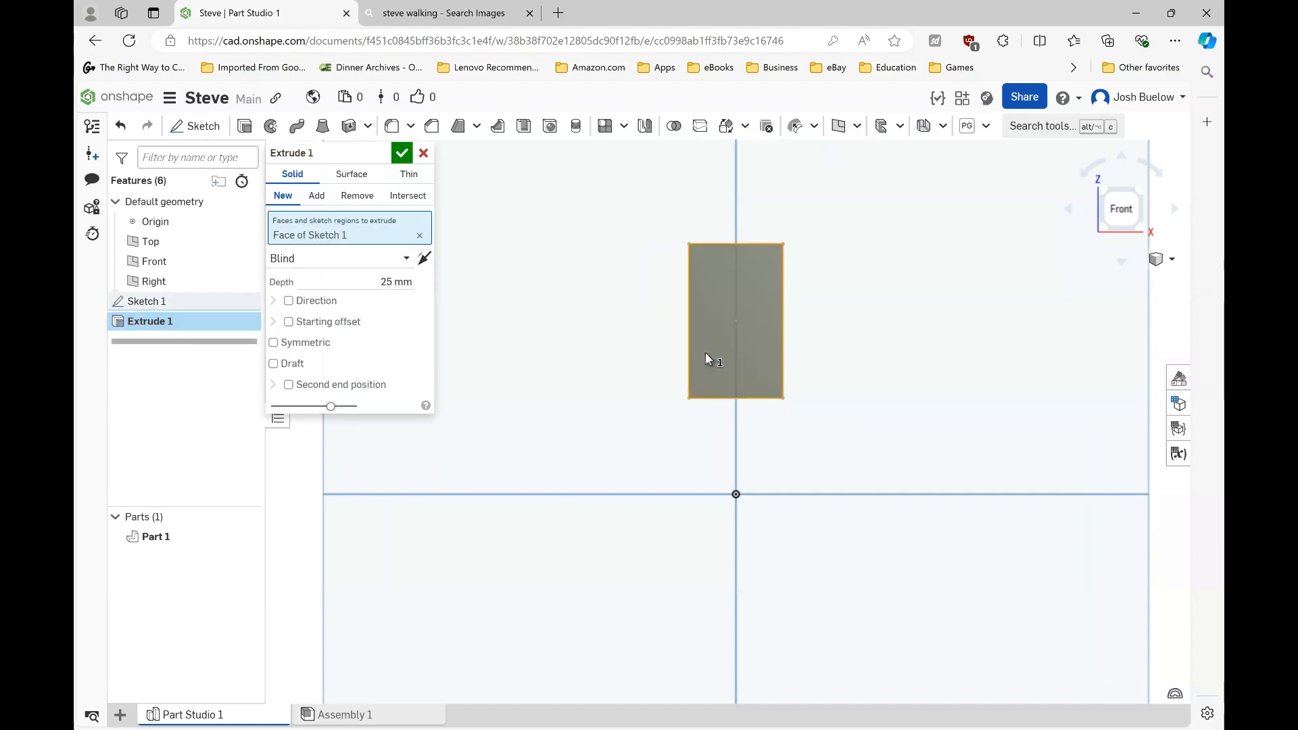
{"action": "right_click_drag", "start_coordinate": [669, 360], "coordinate": [644, 348]}
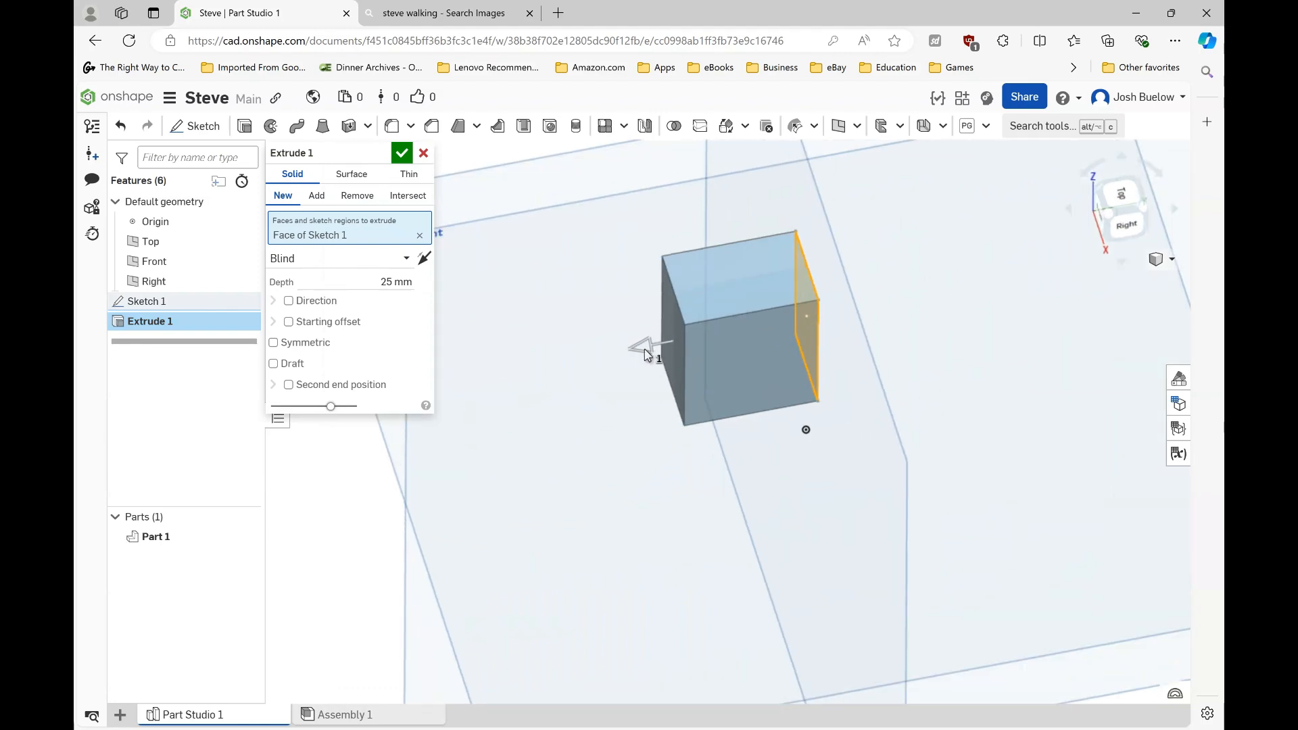
{"action": "left_click", "coordinate": [443, 15]}
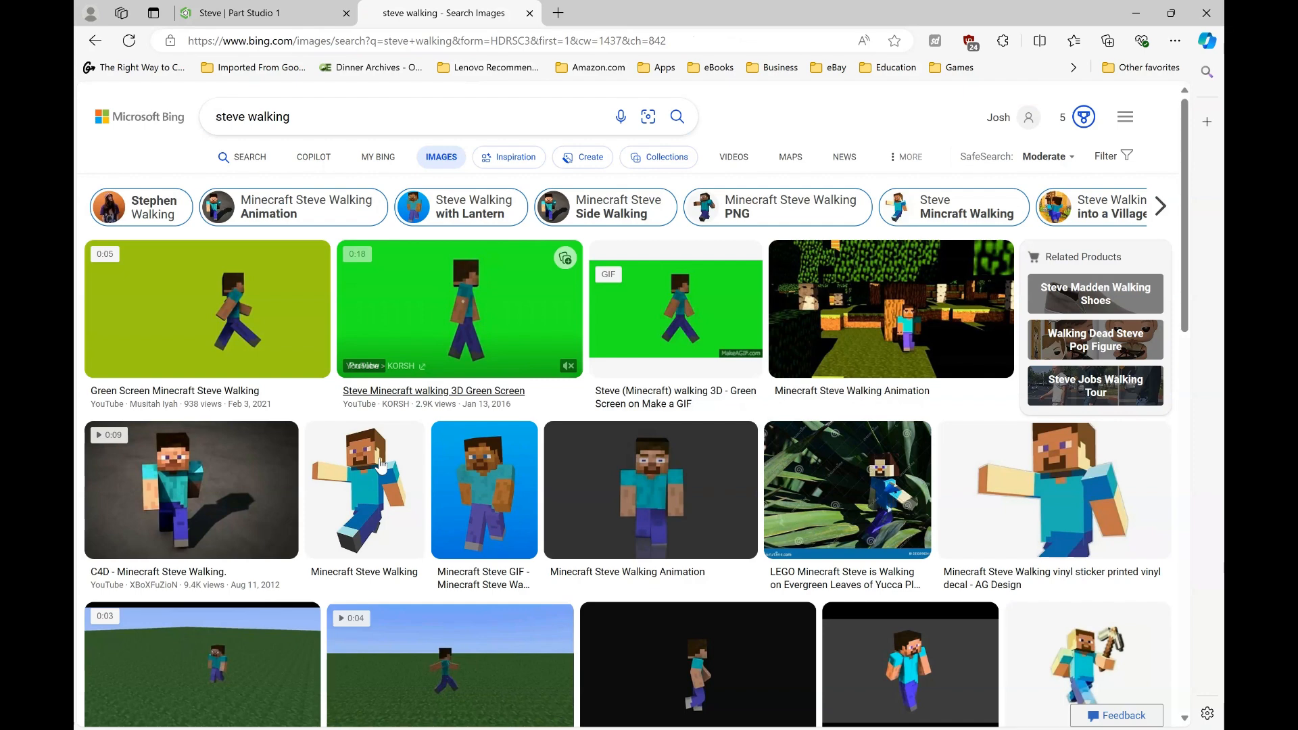
{"action": "key", "text": "ctrl+Tab"}
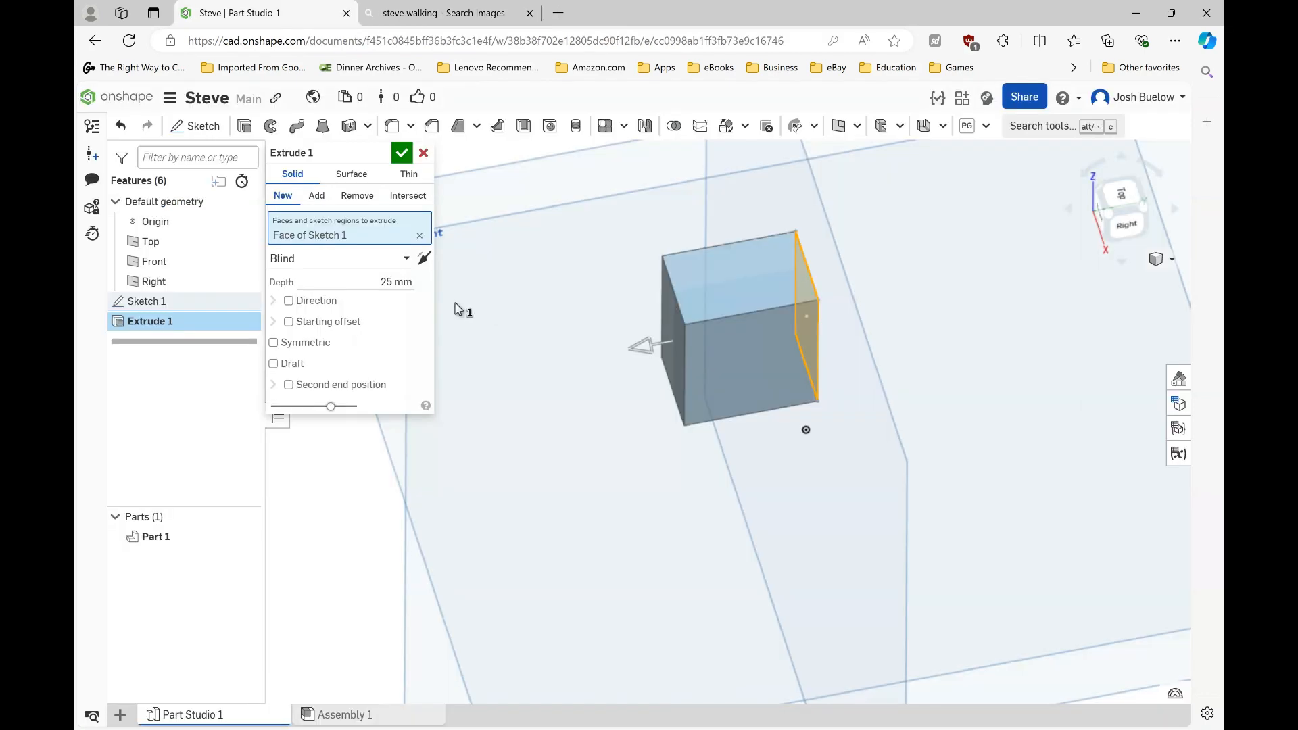
{"action": "left_click_drag", "start_coordinate": [679, 342], "coordinate": [743, 332]}
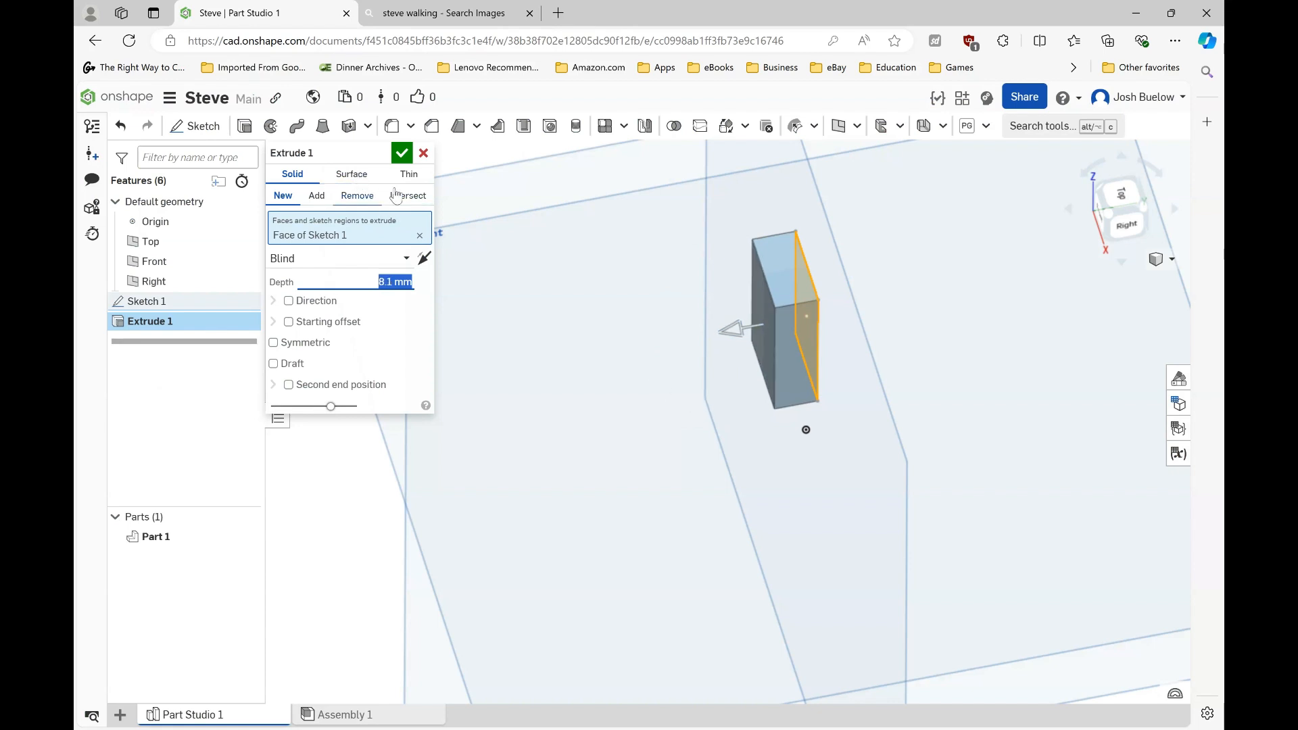
Make the extrusion symmetric about the sketch plane with a depth of 8 mm and accept it.
{"action": "scroll", "coordinate": [622, 390], "scroll_direction": "down", "scroll_amount": 3}
{"action": "scroll", "coordinate": [639, 391], "scroll_direction": "up", "scroll_amount": 2}
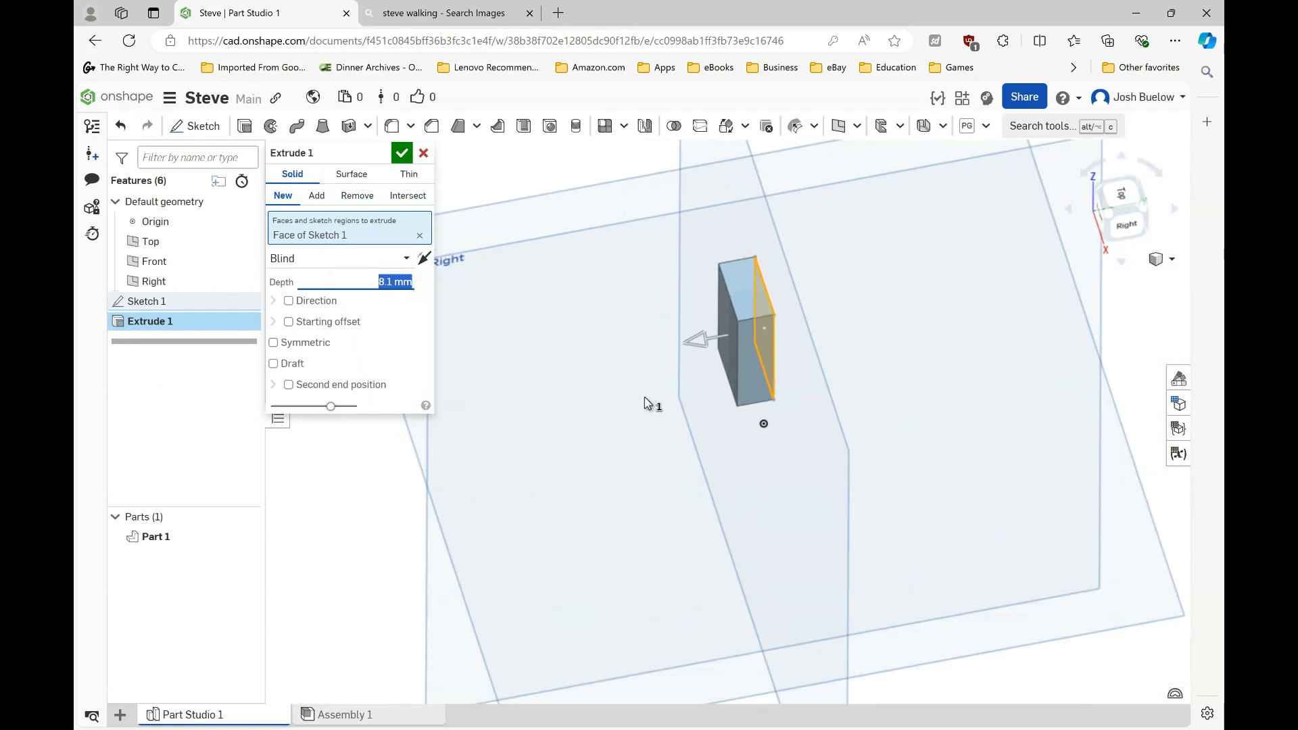
{"action": "right_click_drag", "start_coordinate": [644, 397], "coordinate": [630, 359]}
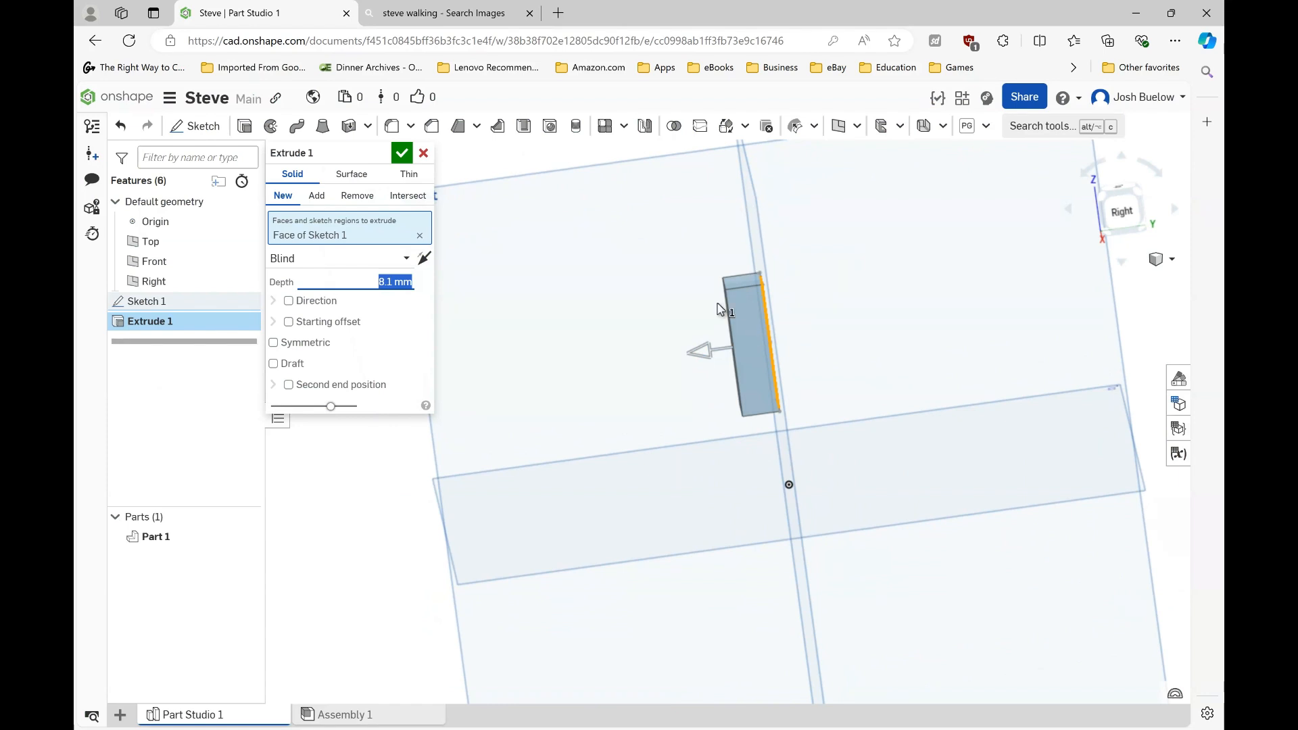
{"action": "key", "text": "shift+7"}
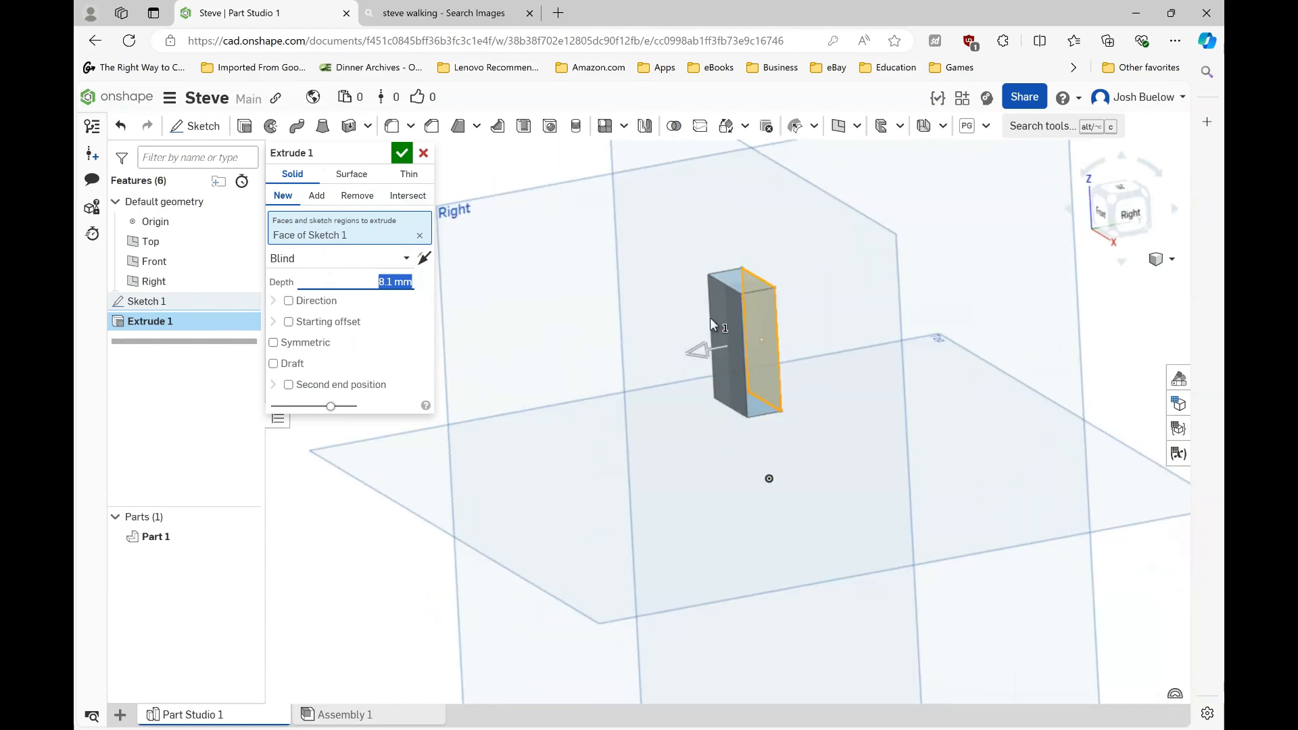
{"action": "left_click", "coordinate": [323, 259]}
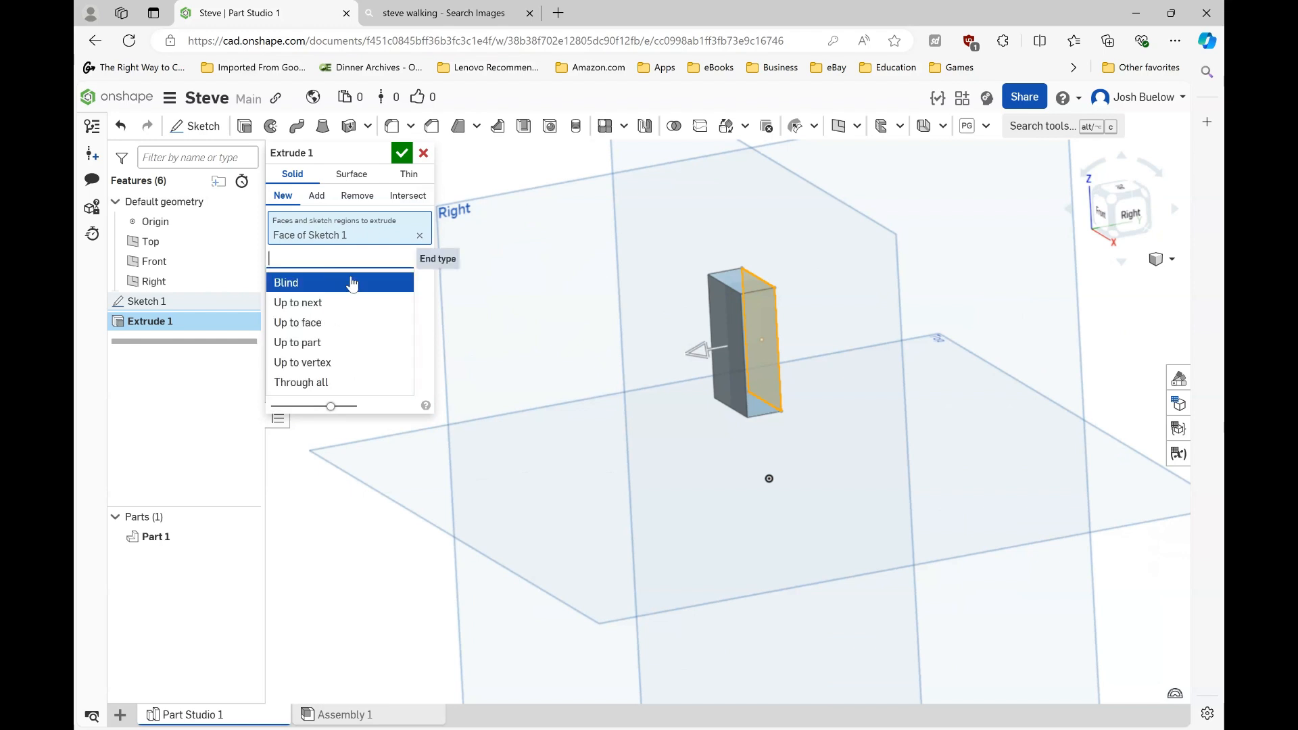
{"action": "left_click", "coordinate": [425, 315]}
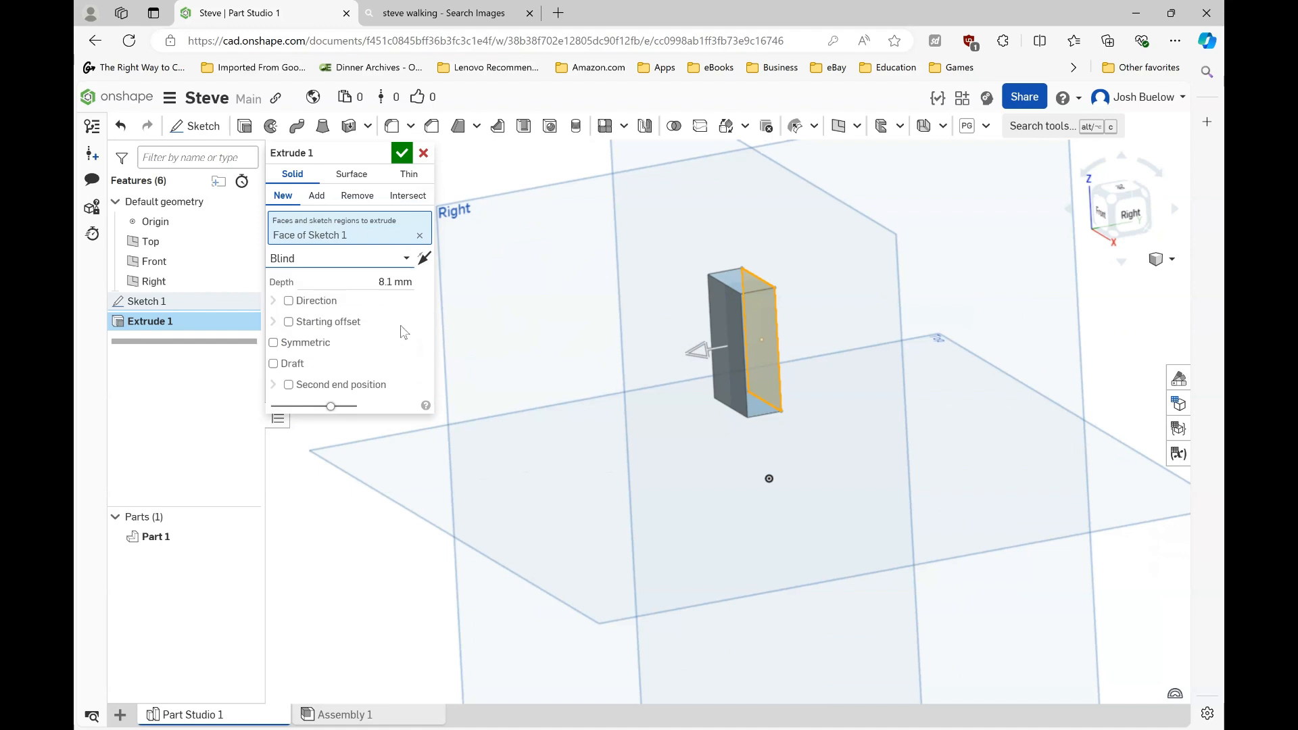
{"action": "left_click", "coordinate": [274, 344]}
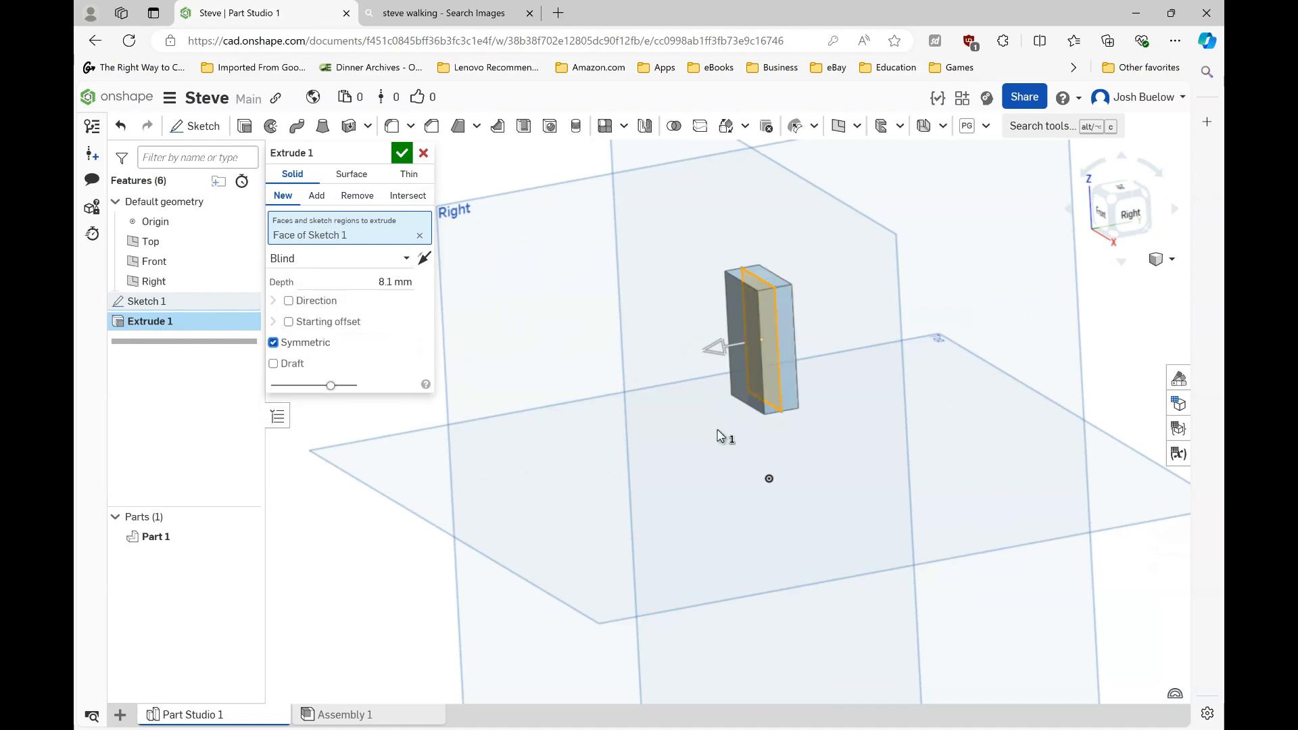
{"action": "mouse_move", "coordinate": [717, 431]}
{"action": "right_mouse_down"}
{"action": "mouse_move", "coordinate": [696, 415]}
{"action": "mouse_move", "coordinate": [727, 446]}
{"action": "right_mouse_up"}
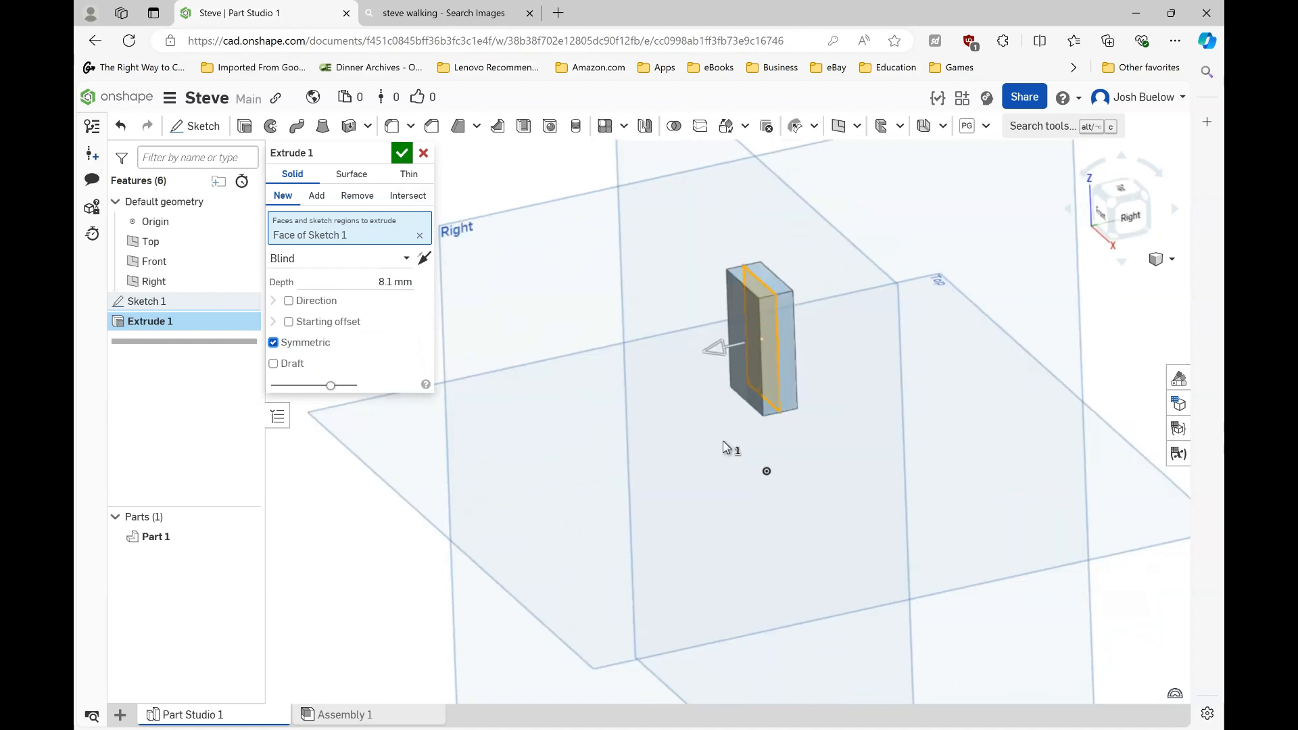
{"action": "left_click", "coordinate": [384, 284]}
{"action": "type", "text": "8"}
{"action": "key", "text": "Return"}
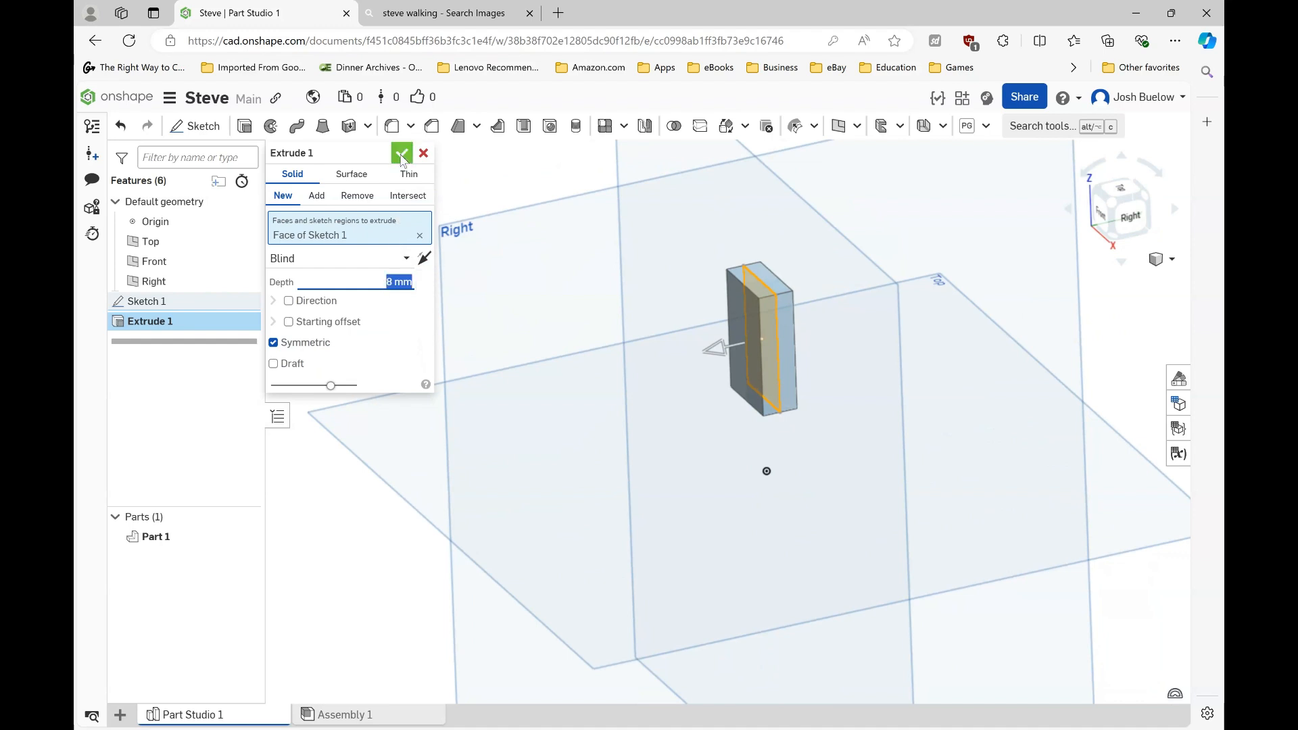
{"action": "left_click", "coordinate": [401, 155]}
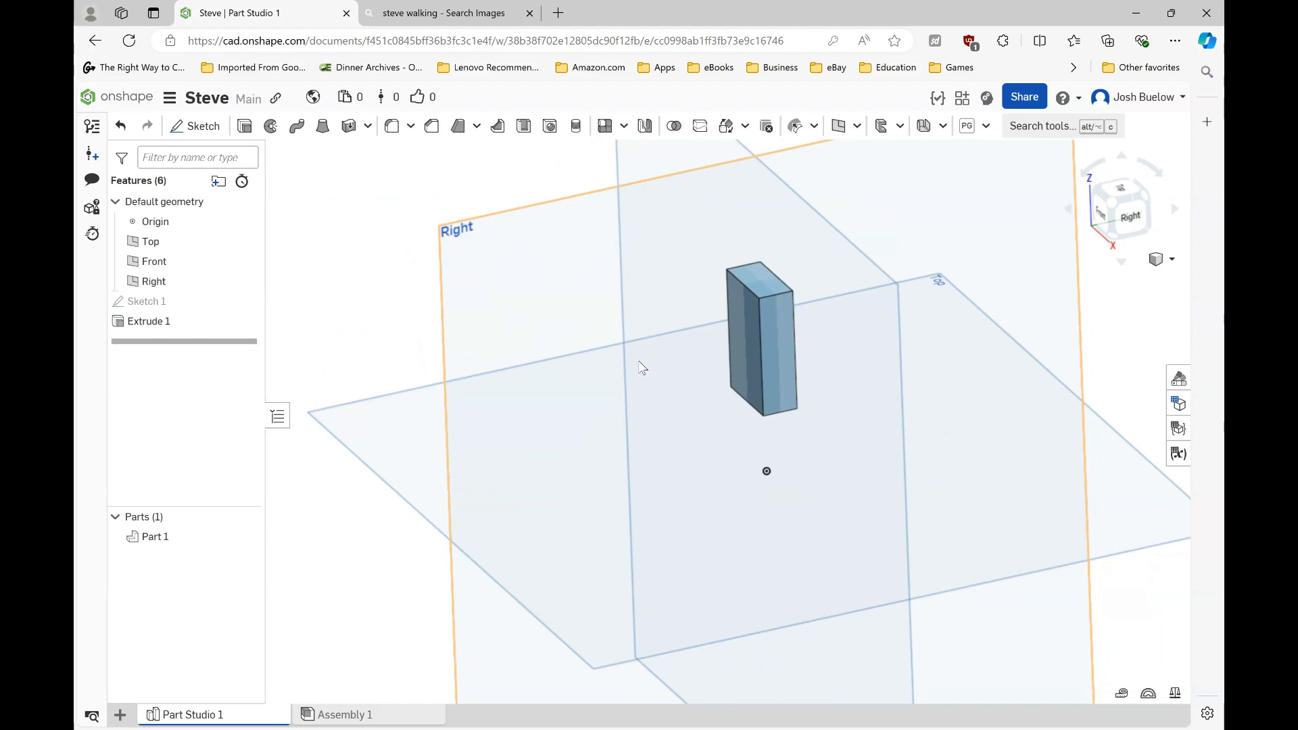
Sketch an aligned rectangle about 22.5 by 5.6 mm on the Right plane, slanting down from the block's lower end, using the walking images as reference.
{"action": "left_click", "coordinate": [414, 9]}
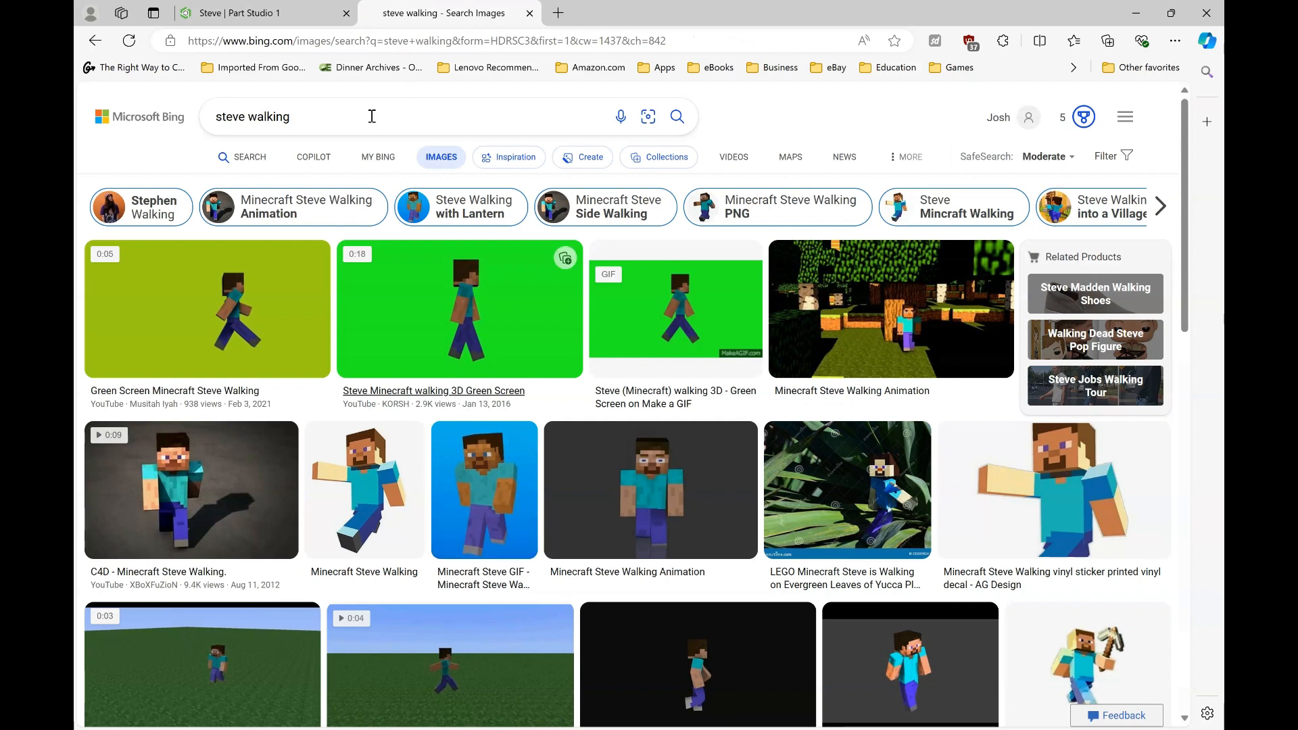
{"action": "left_click", "coordinate": [257, 9]}
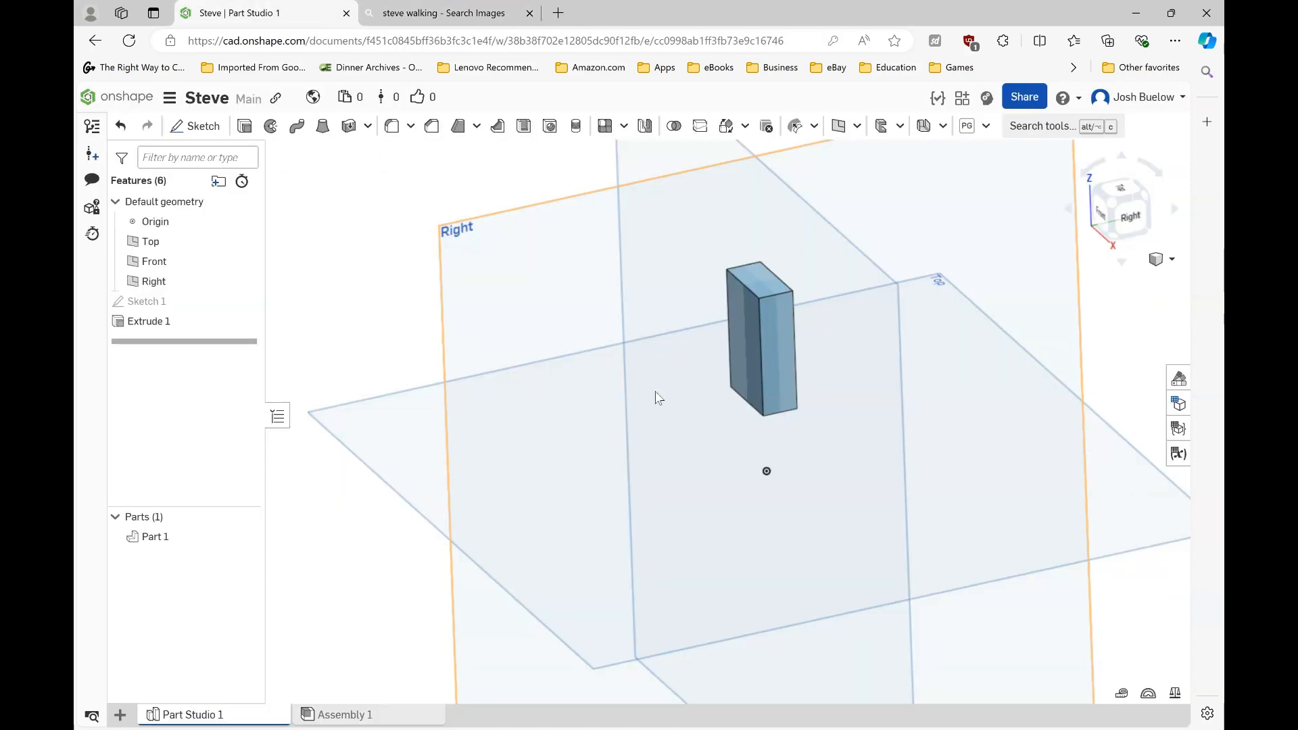
{"action": "left_click", "coordinate": [556, 294]}
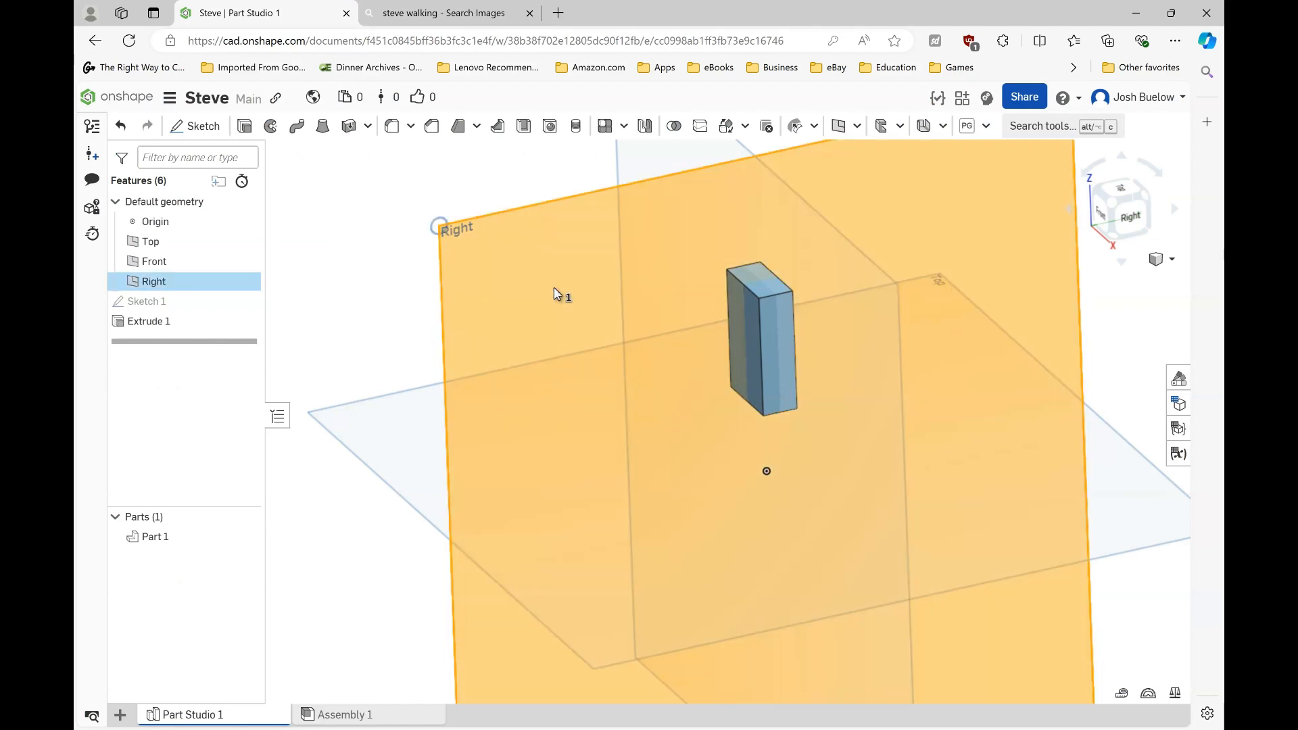
{"action": "left_click", "coordinate": [205, 129]}
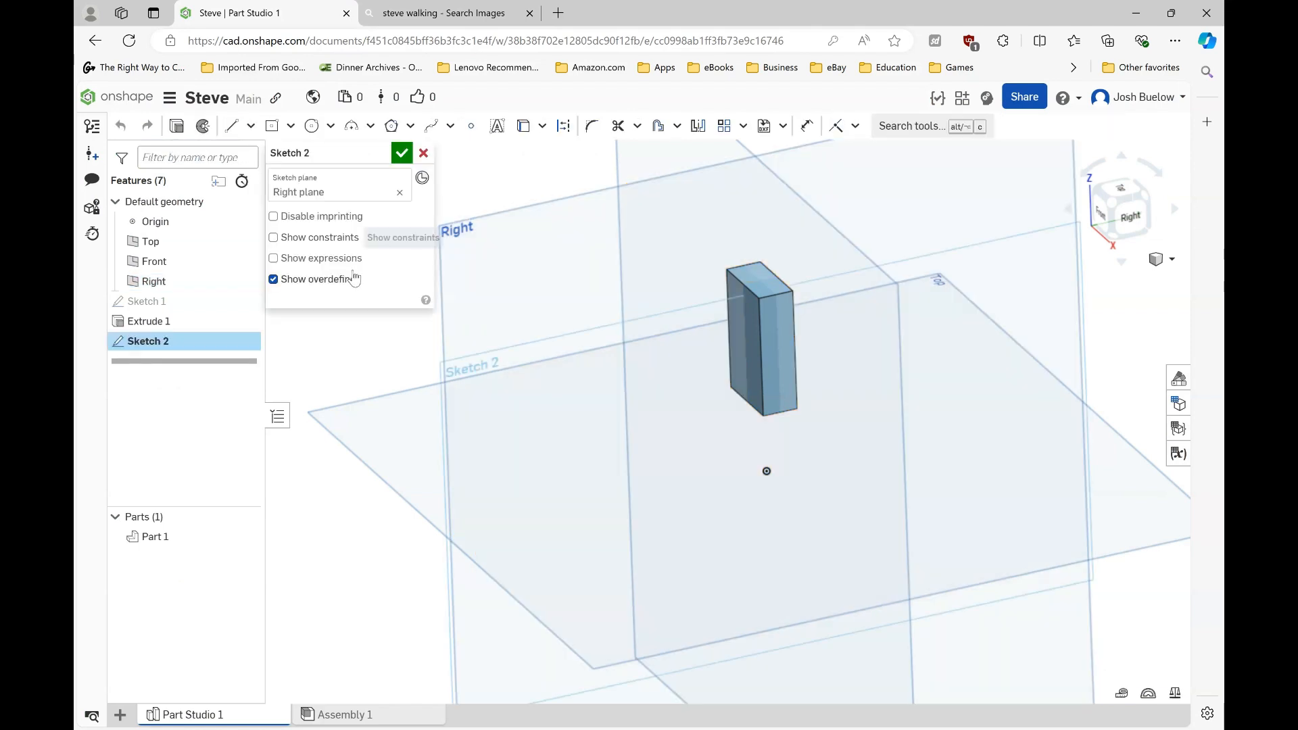
{"action": "key", "text": "n"}
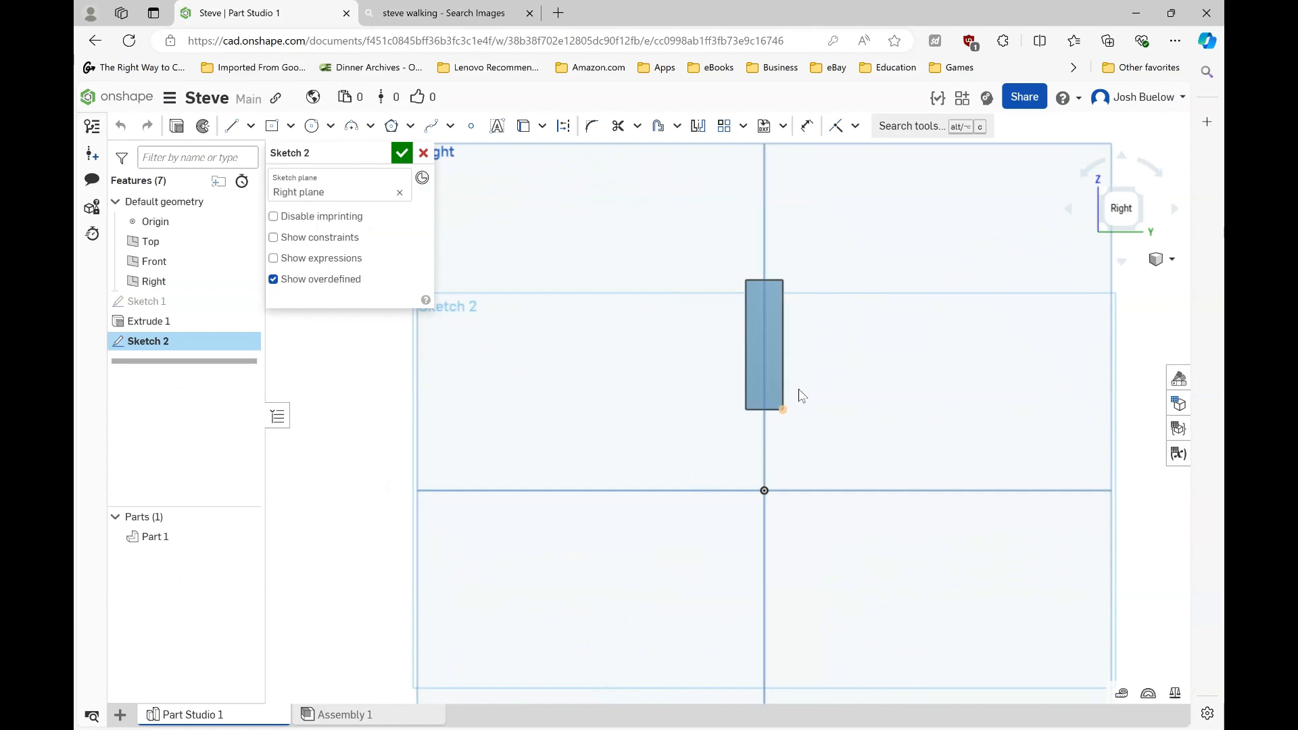
{"action": "left_click", "coordinate": [290, 128]}
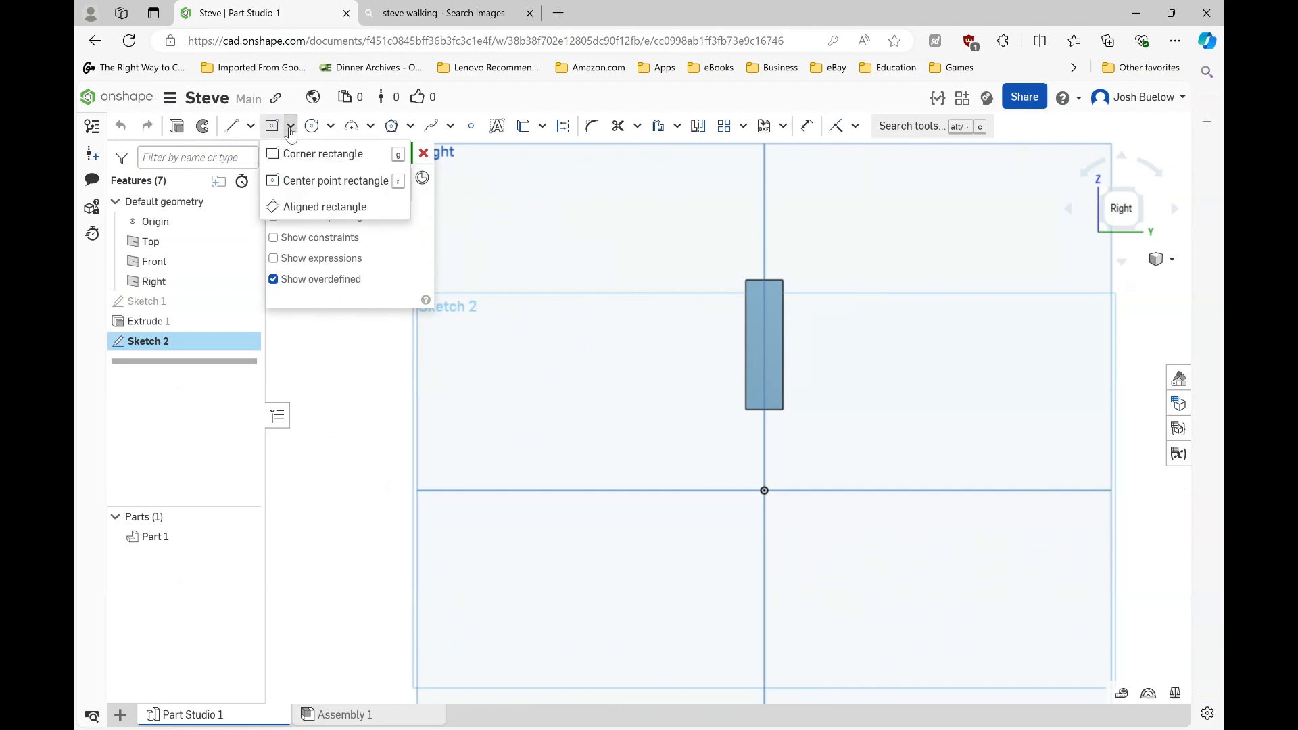
{"action": "left_click", "coordinate": [321, 208]}
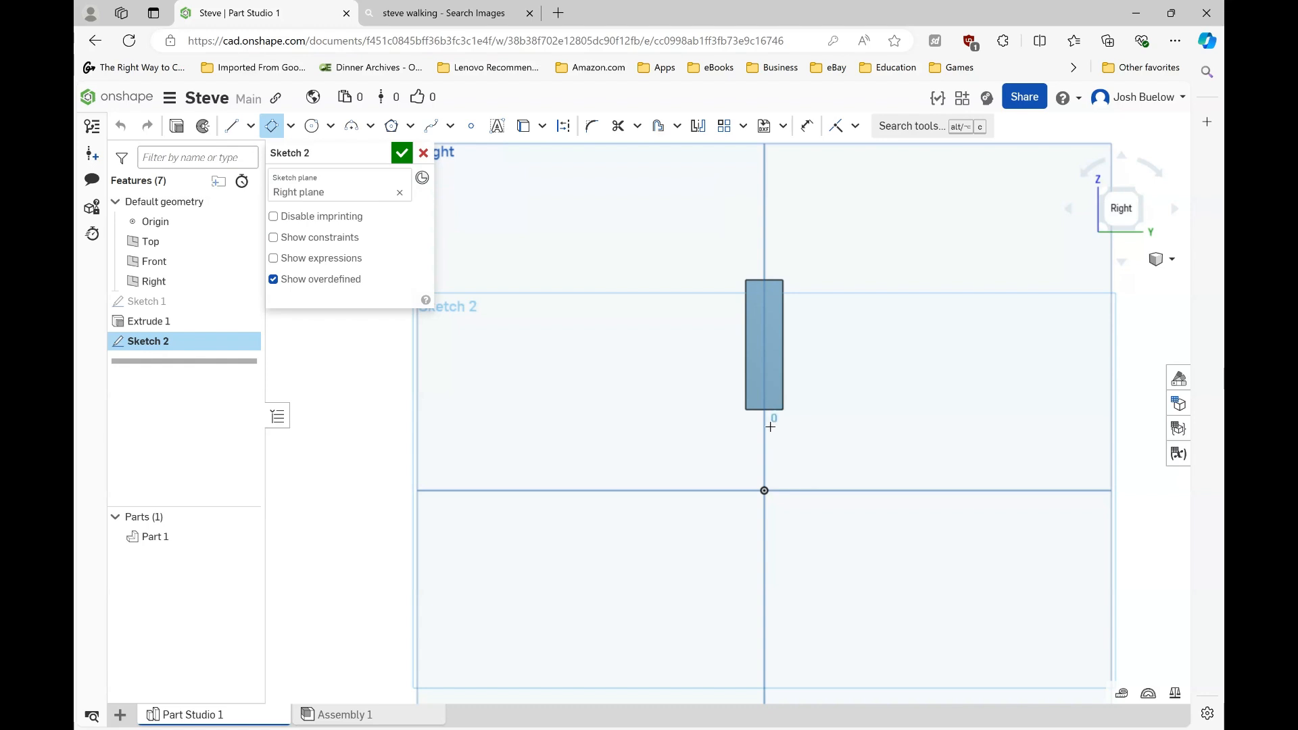
{"action": "left_click", "coordinate": [715, 505]}
{"action": "left_click", "coordinate": [696, 488]}
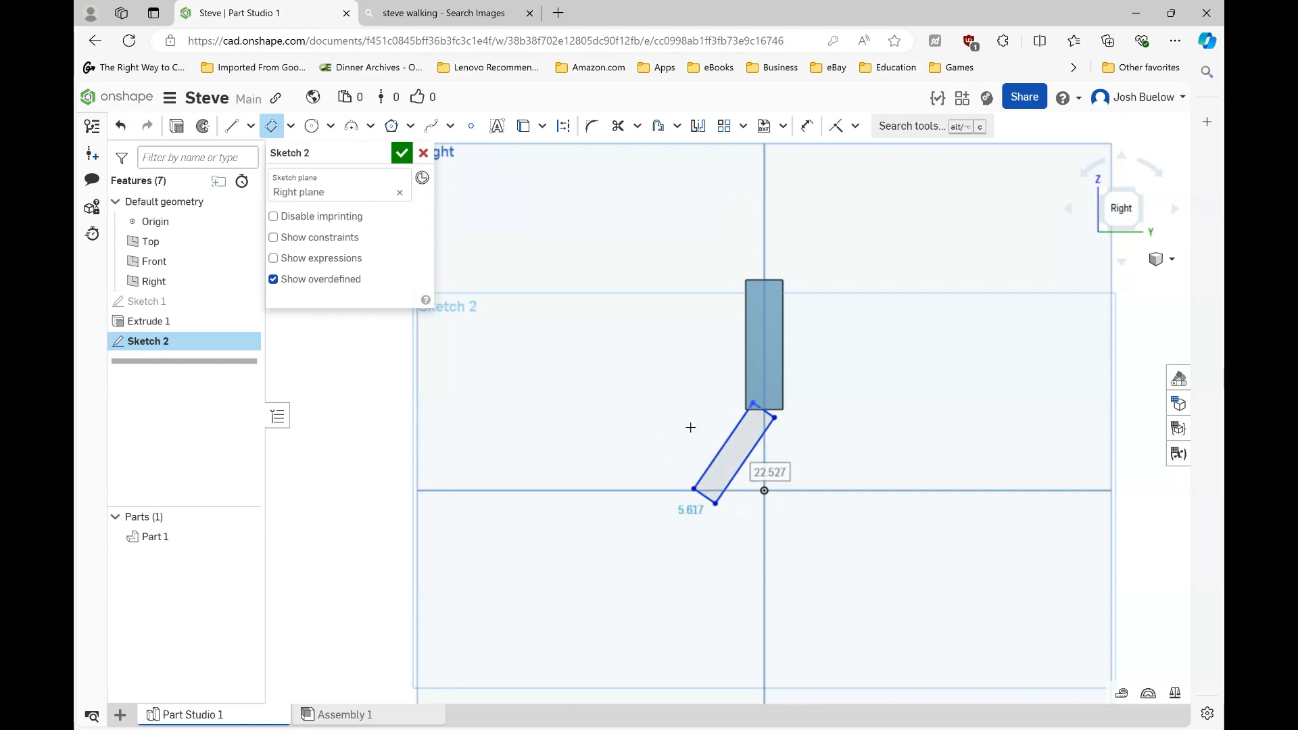
{"action": "key", "text": "Escape"}
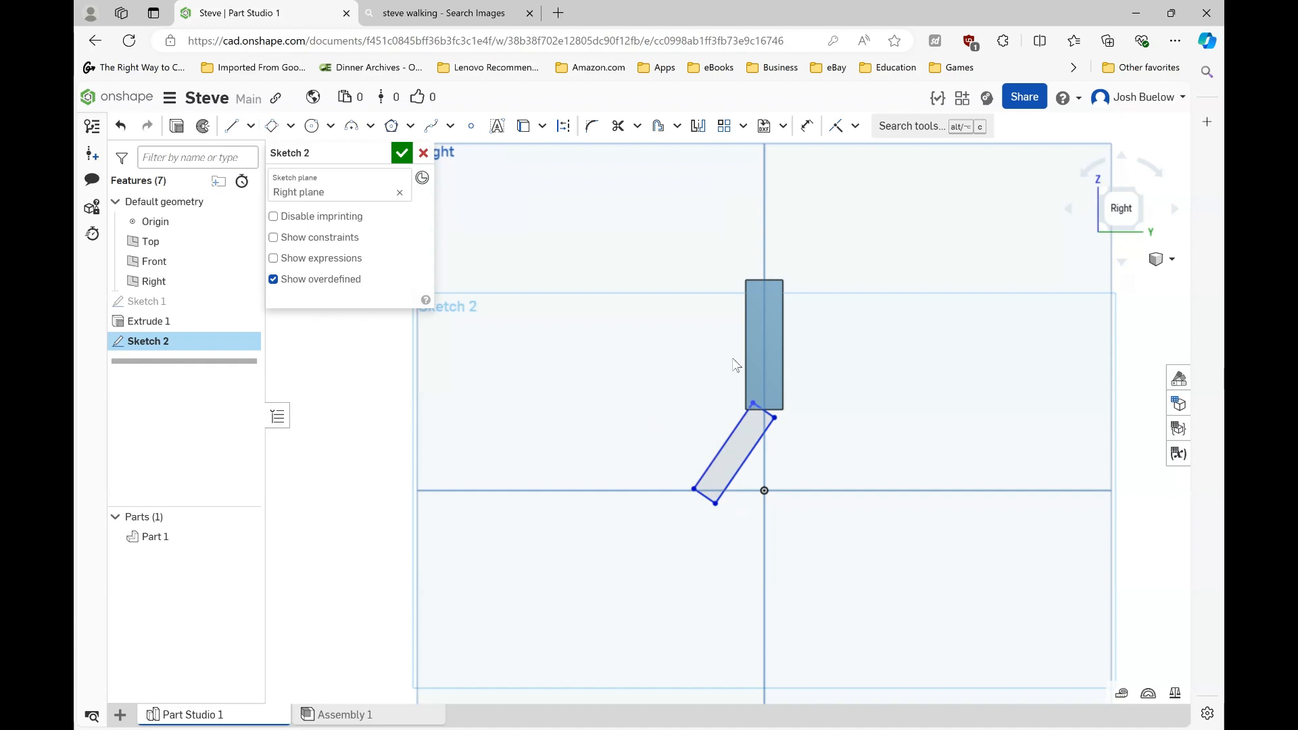
Dimension the slanted leg rectangle to 23 mm long and 6 mm wide and finish the sketch.
{"action": "left_click", "coordinate": [805, 131]}
{"action": "left_click", "coordinate": [757, 448]}
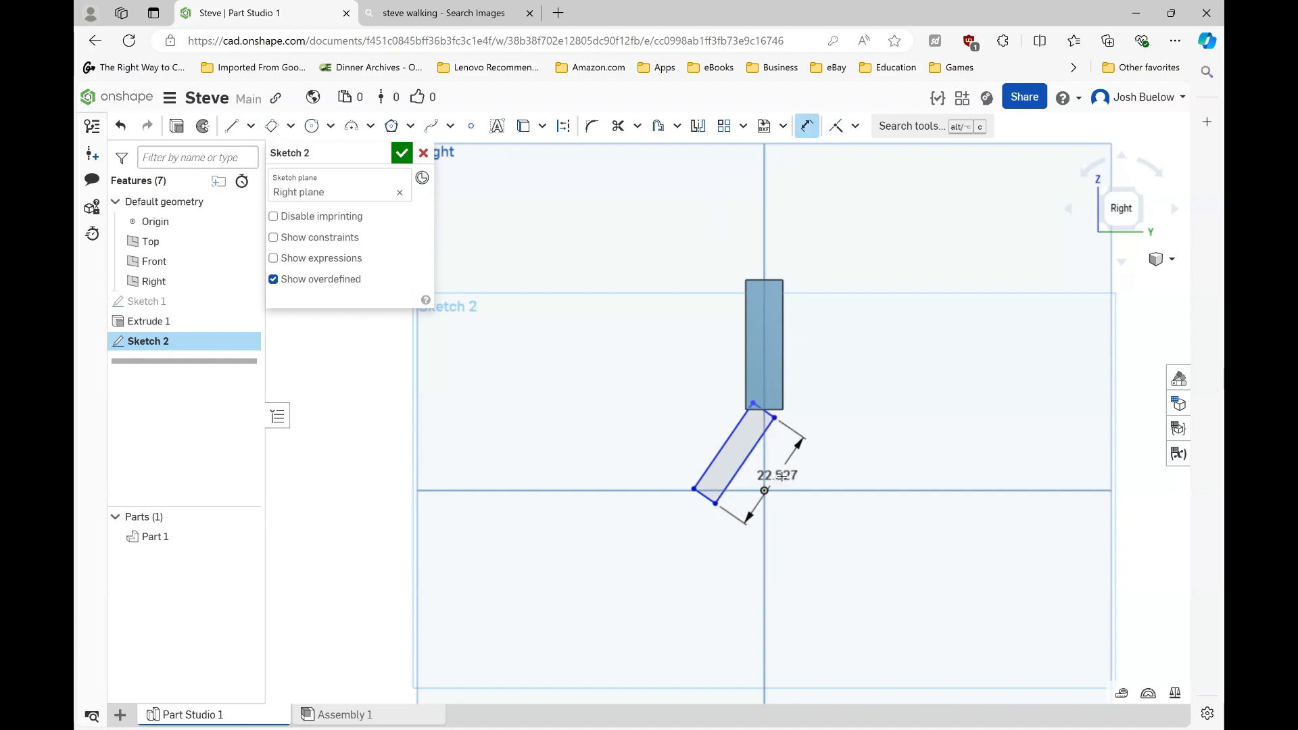
{"action": "left_click", "coordinate": [789, 473]}
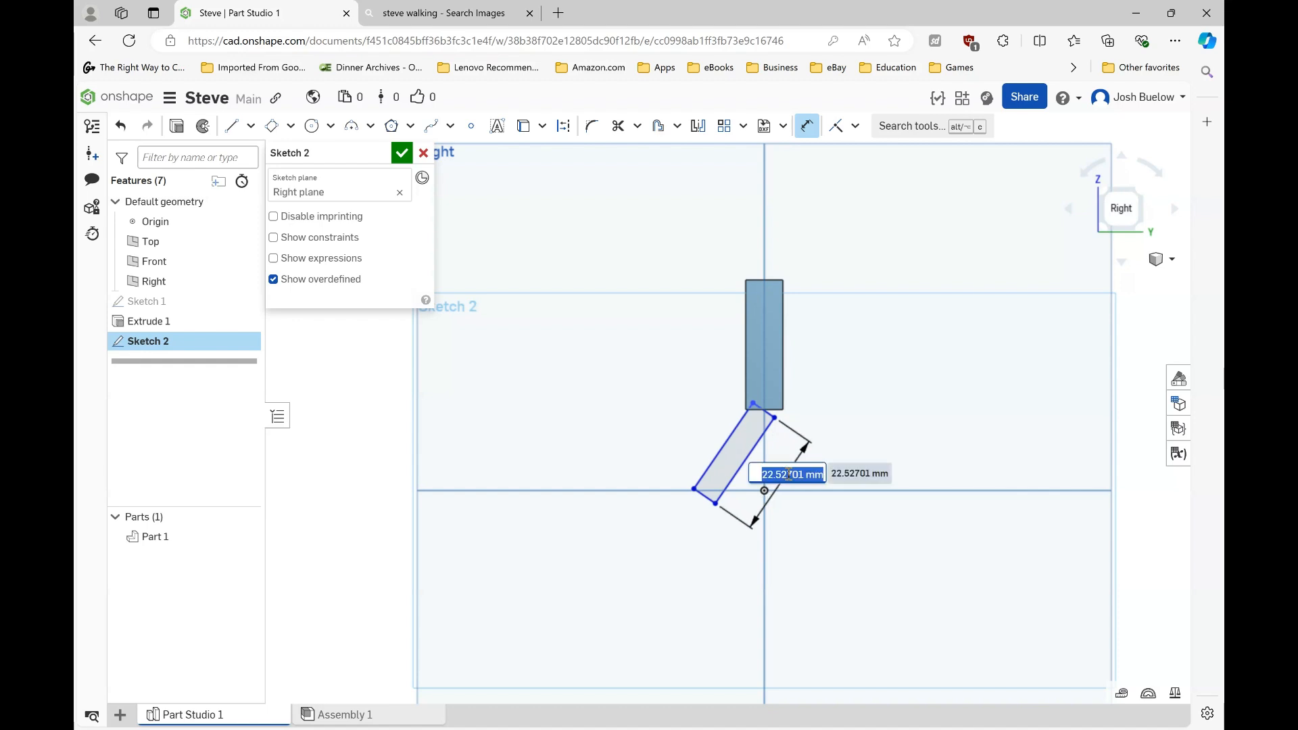
{"action": "type", "text": "23"}
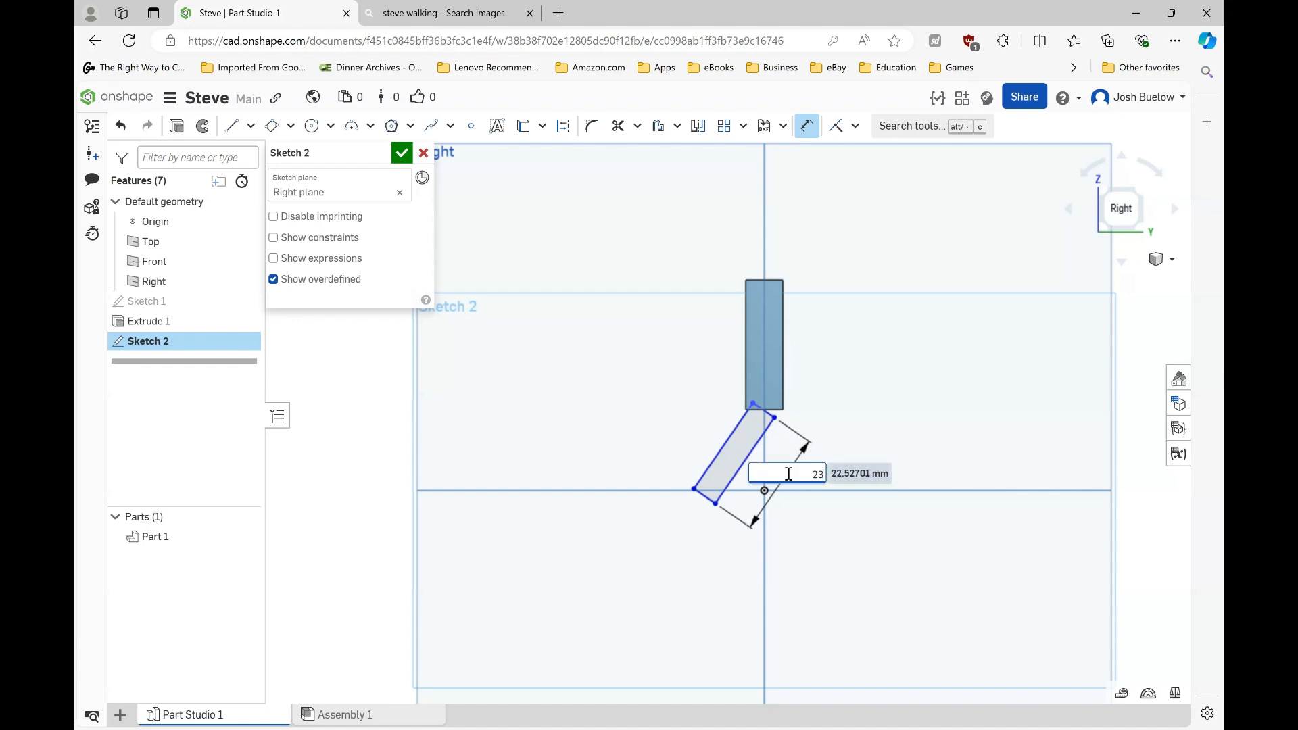
{"action": "key", "text": "Return"}
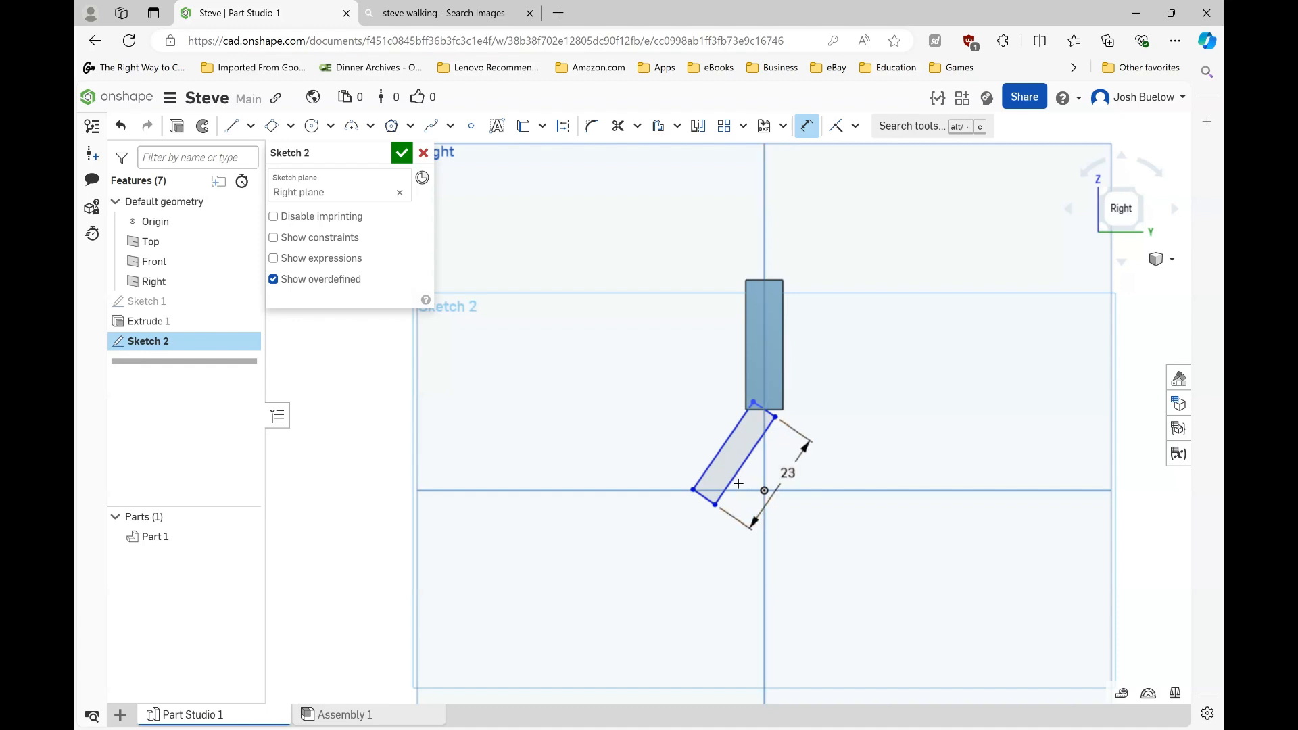
{"action": "left_click", "coordinate": [703, 505]}
{"action": "left_click", "coordinate": [690, 522]}
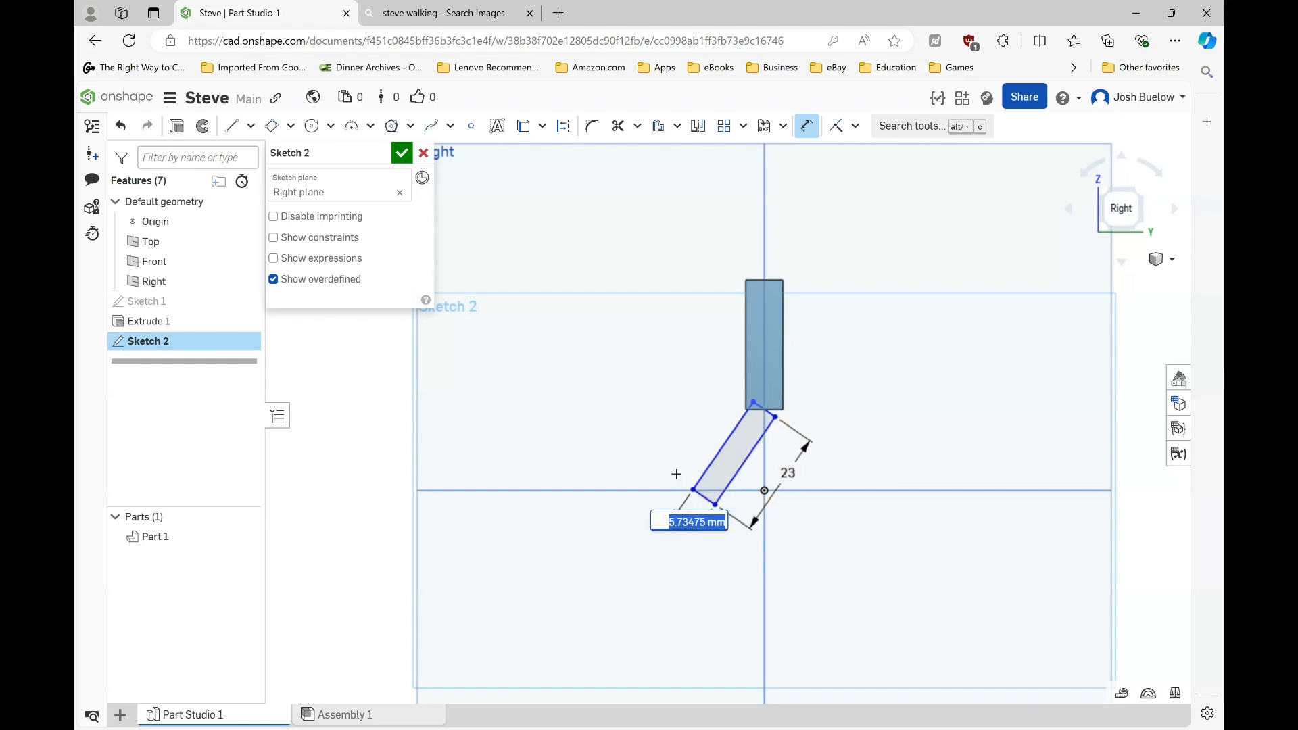
{"action": "type", "text": "6"}
{"action": "key", "text": "Return"}
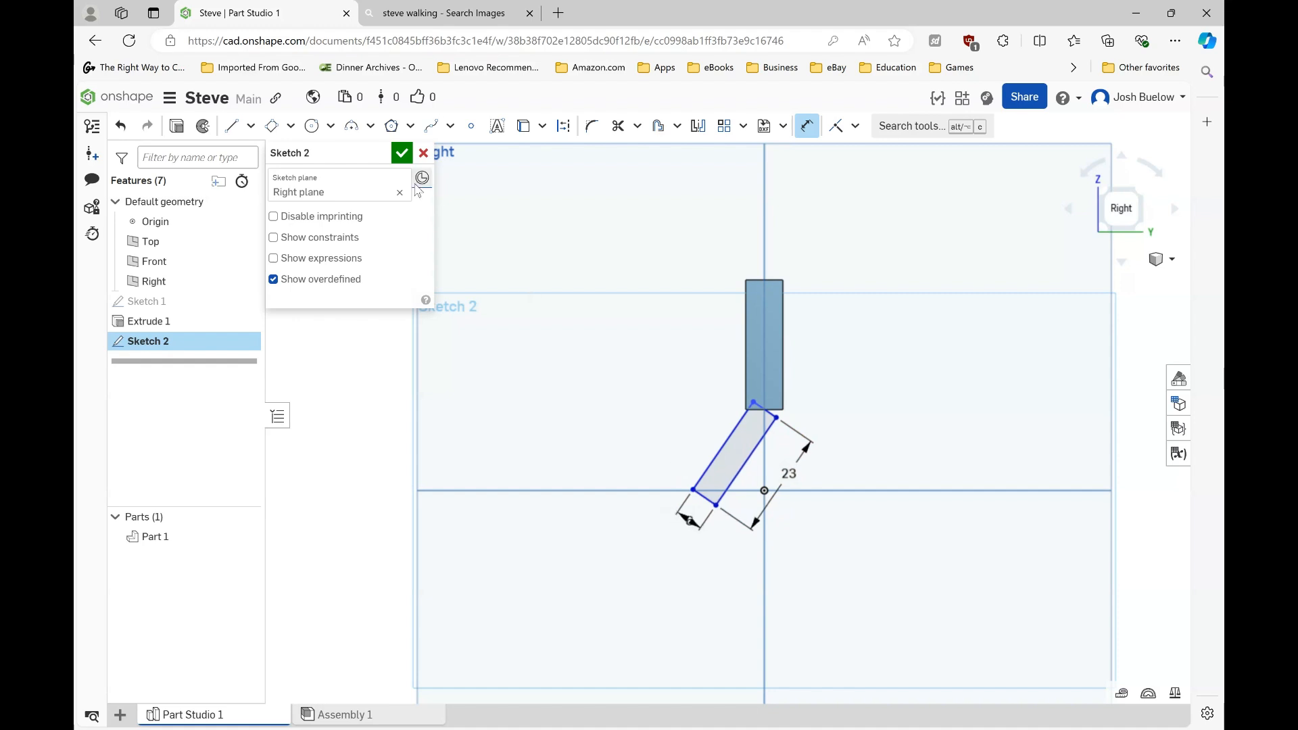
{"action": "left_click", "coordinate": [402, 153]}
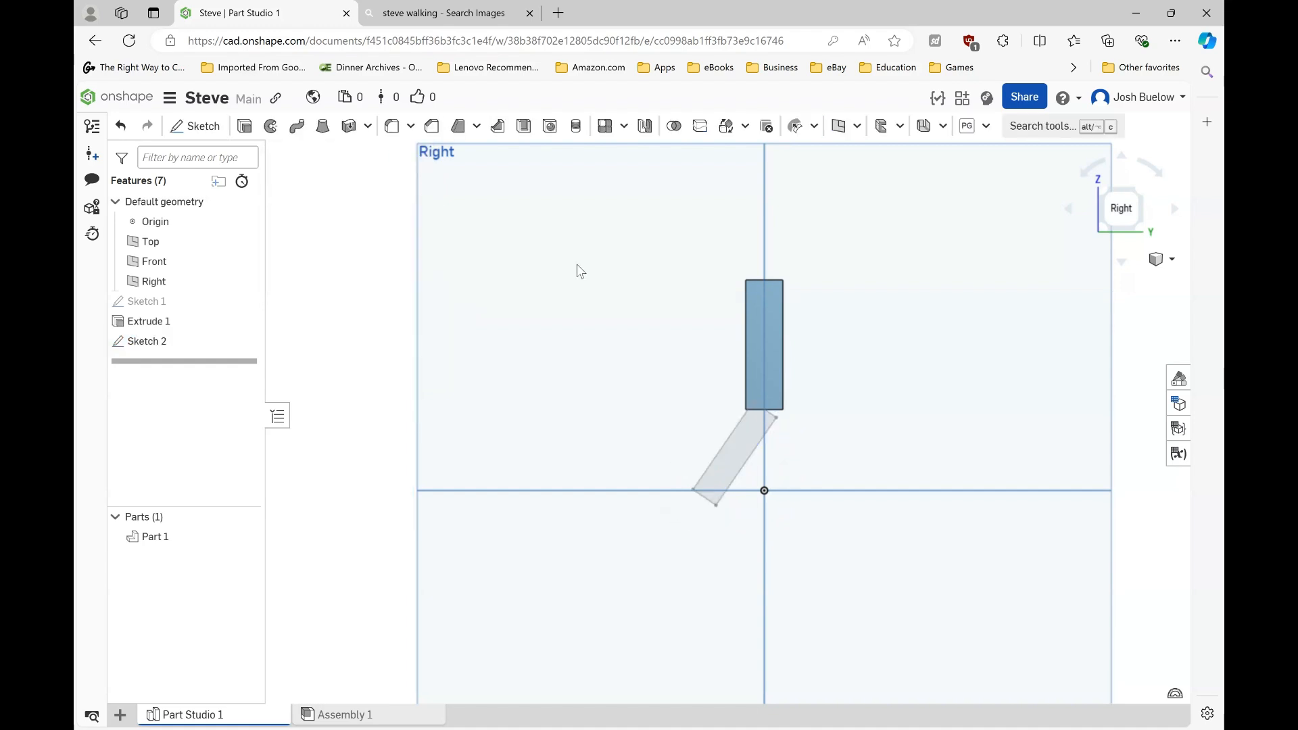
Extrude the leg rectangle as a blind addition to the block, about 8.6 mm deep, checking its proportions against the walking reference images.
{"action": "left_click", "coordinate": [452, 12]}
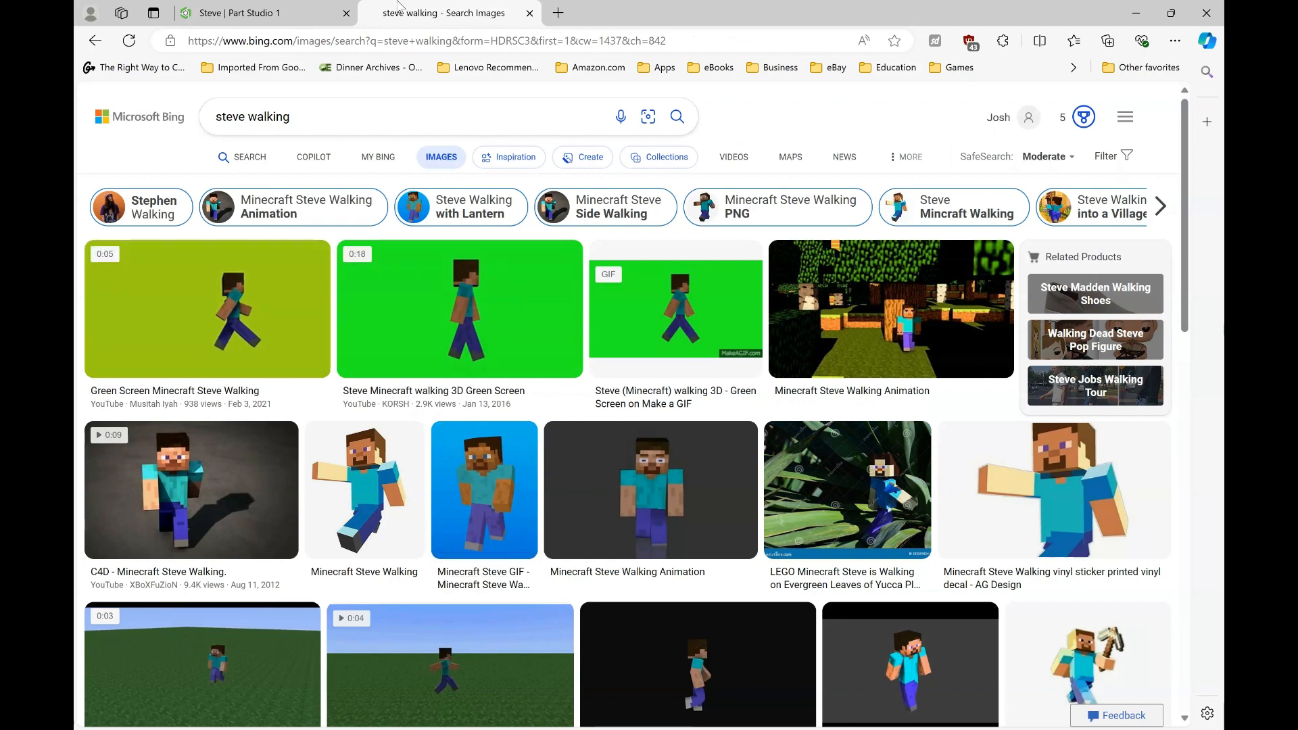
{"action": "left_click", "coordinate": [264, 12]}
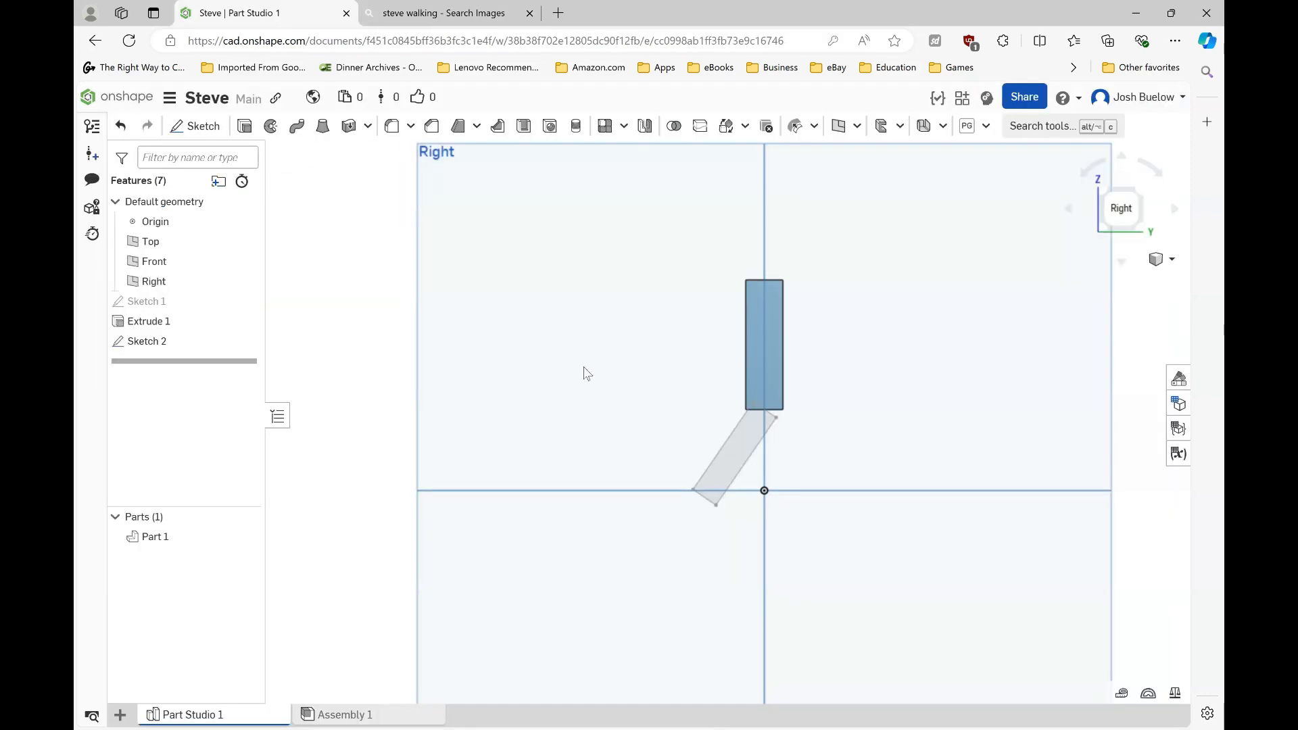
{"action": "mouse_move", "coordinate": [629, 408]}
{"action": "right_mouse_down"}
{"action": "mouse_move", "coordinate": [686, 436]}
{"action": "mouse_move", "coordinate": [651, 421]}
{"action": "right_mouse_up"}
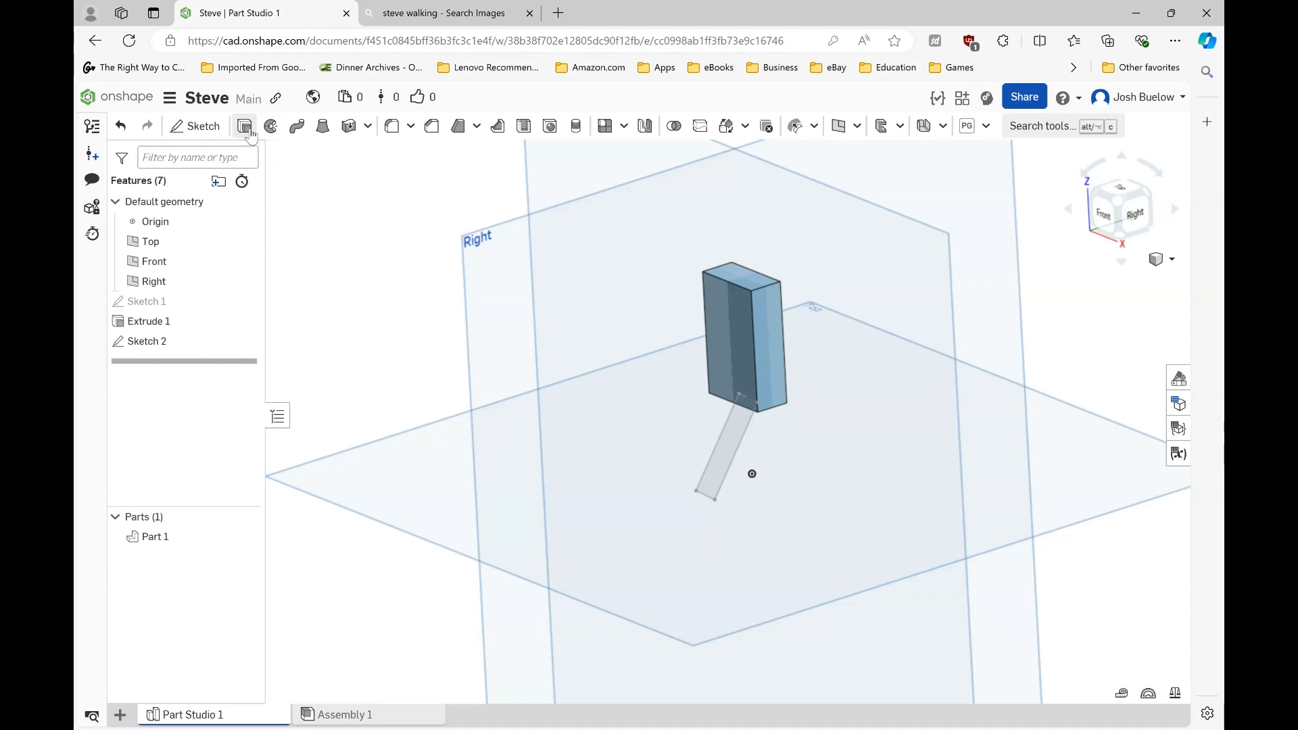
{"action": "left_click", "coordinate": [726, 449]}
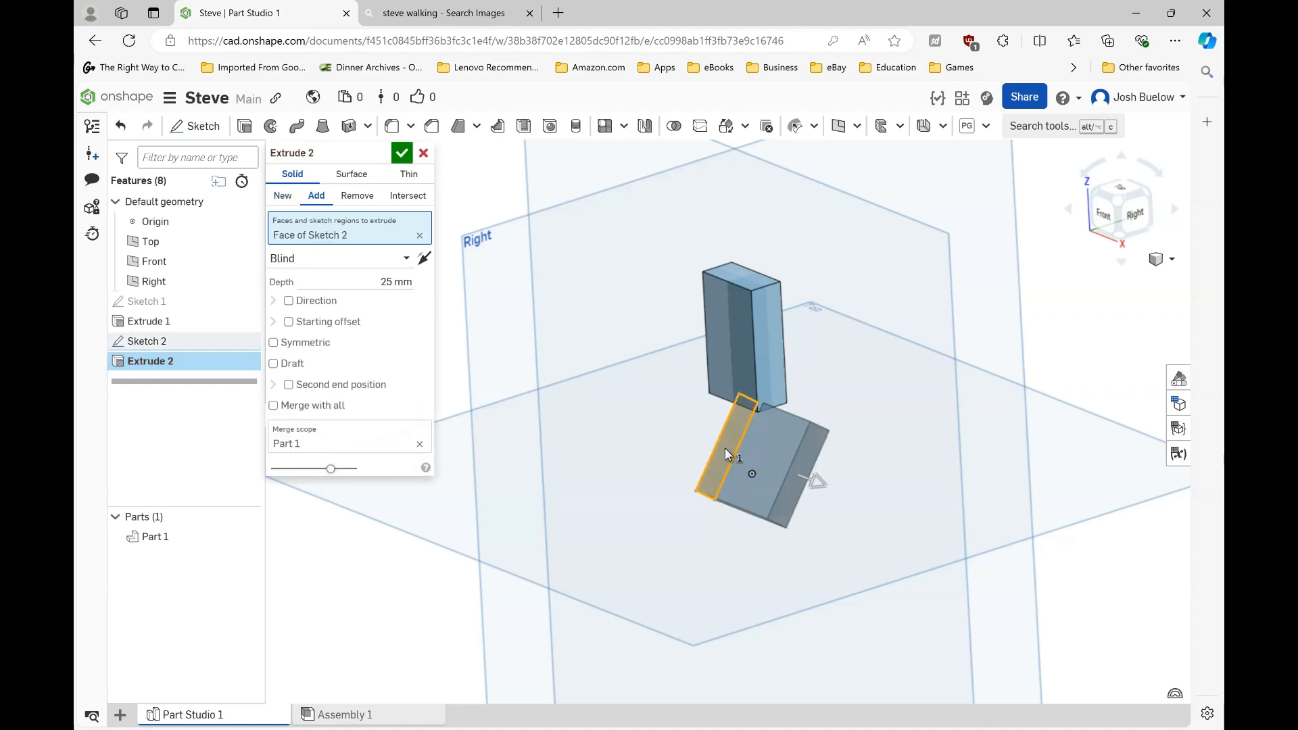
{"action": "right_click_drag", "start_coordinate": [684, 460], "coordinate": [758, 479]}
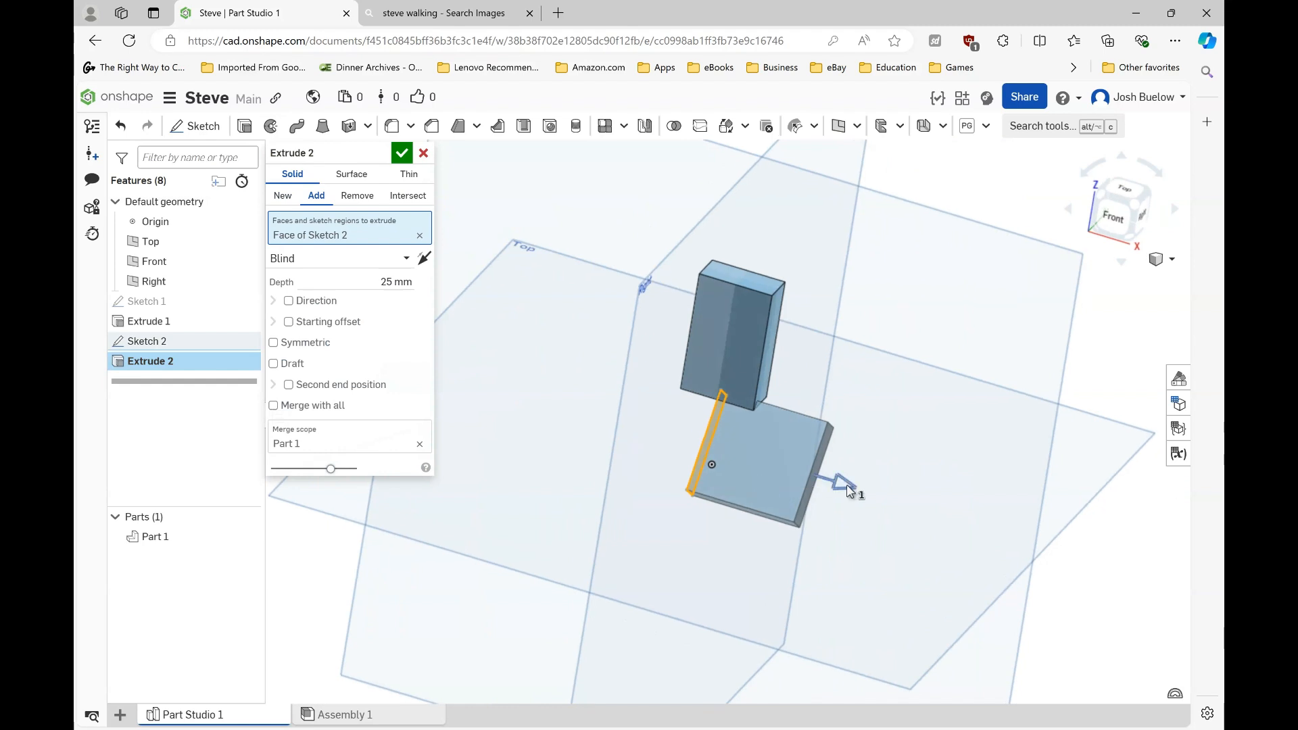
{"action": "left_click_drag", "start_coordinate": [833, 486], "coordinate": [775, 457]}
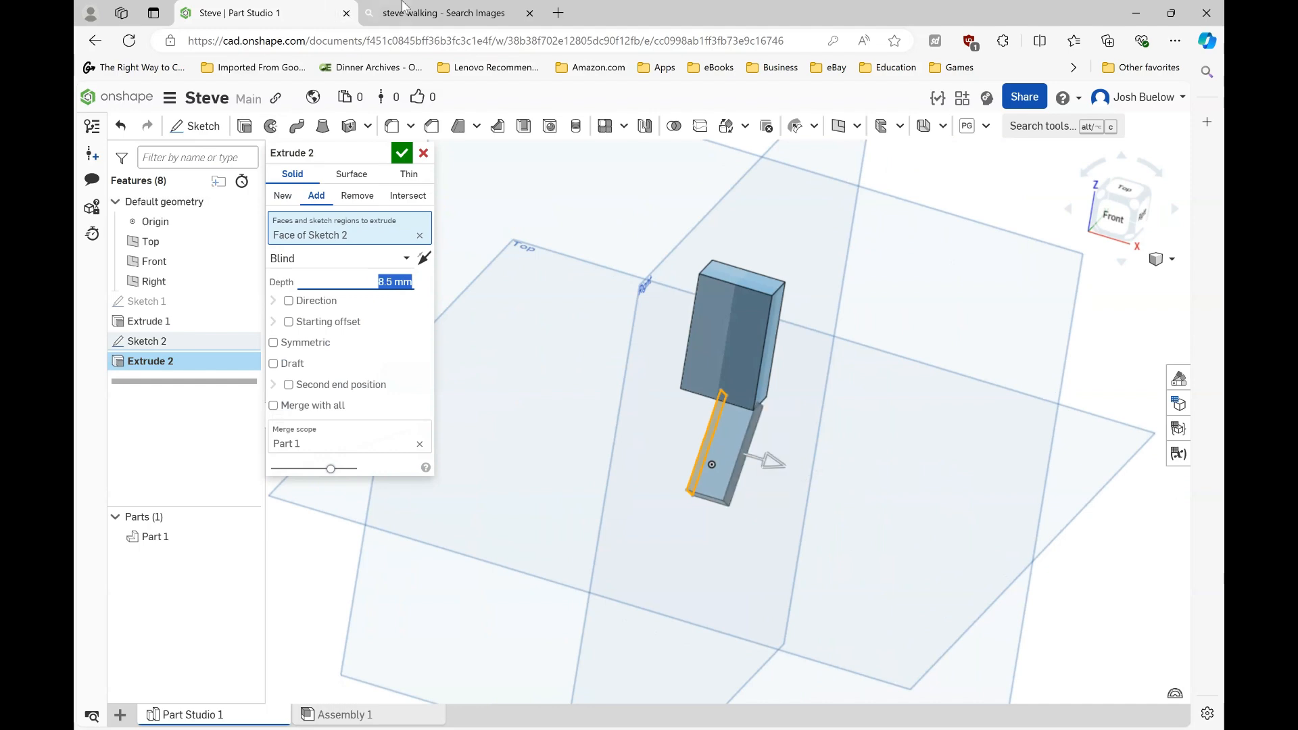
{"action": "left_click", "coordinate": [403, 7]}
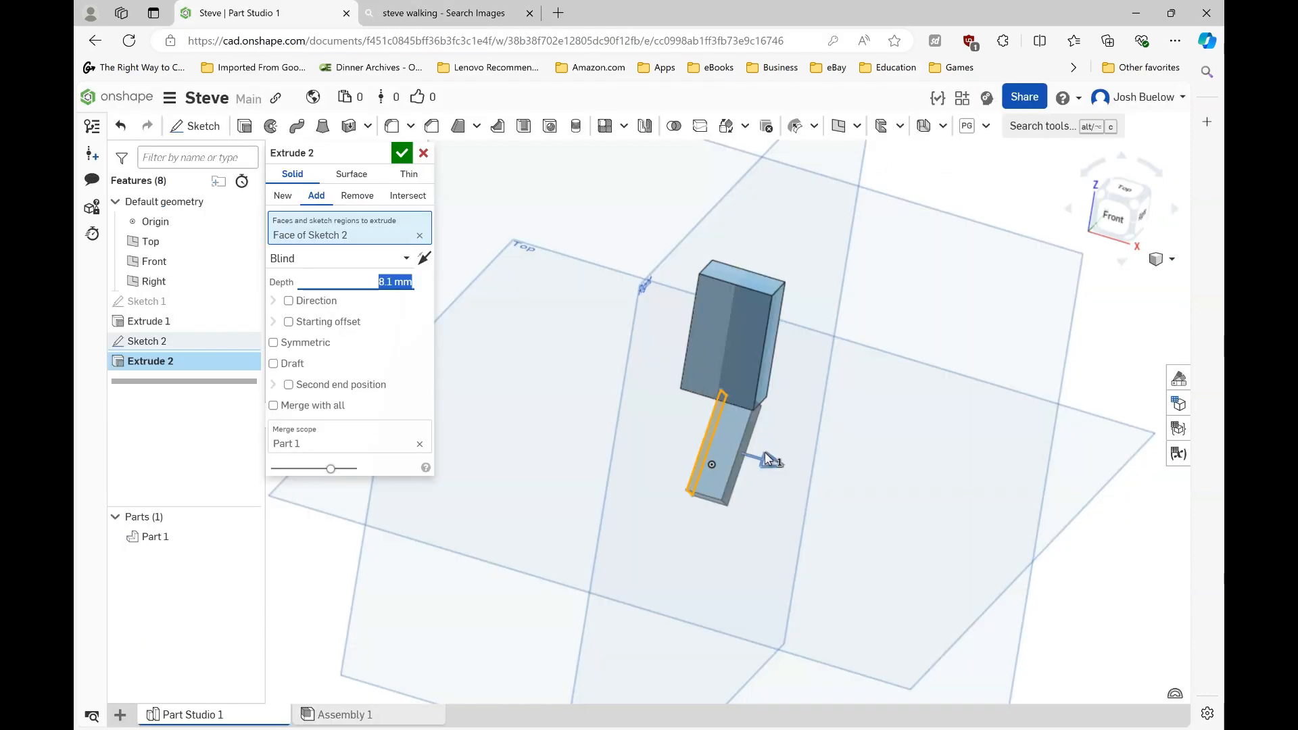
{"action": "left_click_drag", "start_coordinate": [766, 454], "coordinate": [769, 462]}
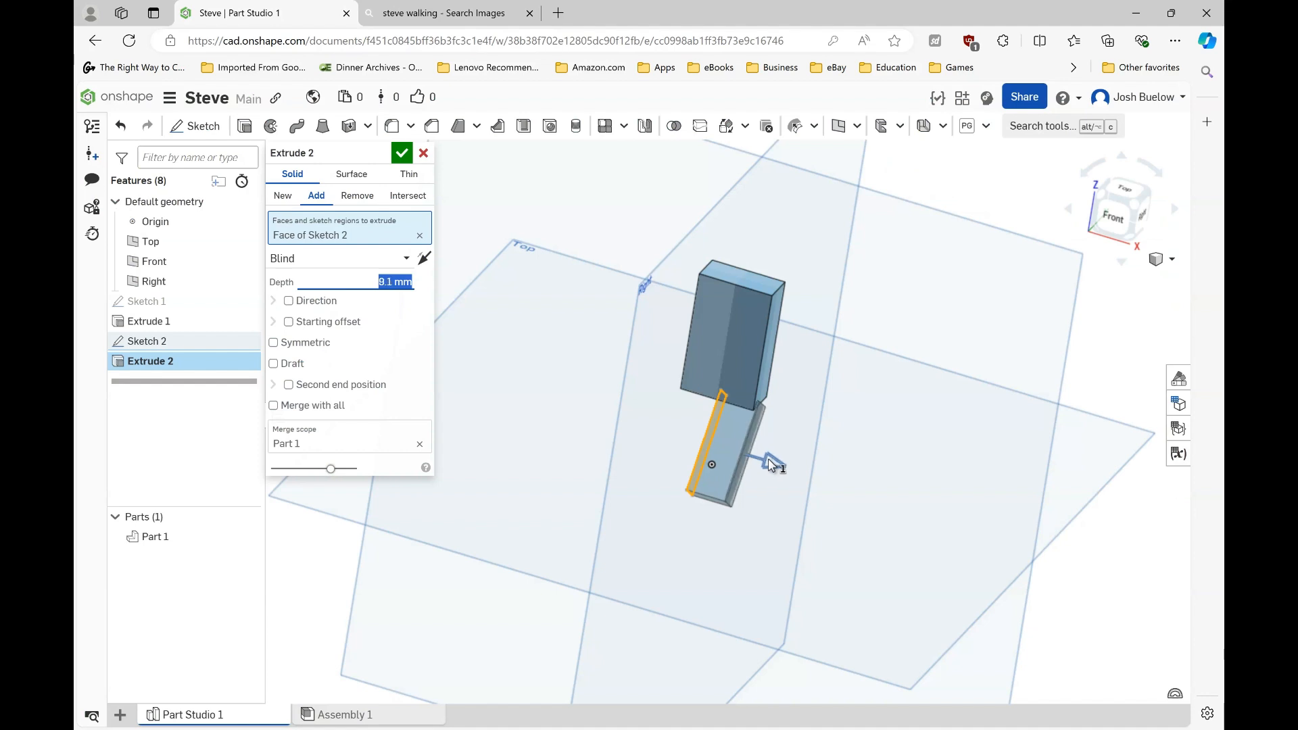
Set the leg extrusion's depth to 8.5 mm, dismiss the rendering notice and accept the extrusion.
{"action": "left_click", "coordinate": [395, 282]}
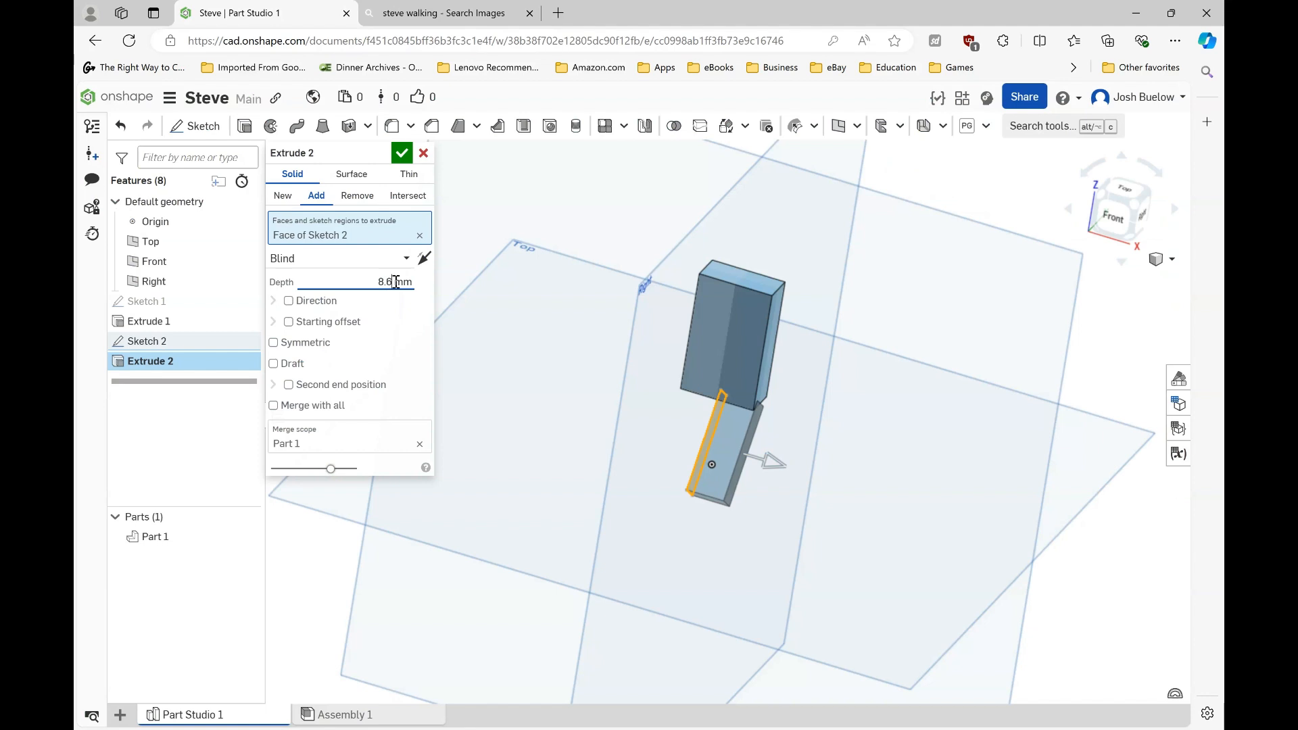
{"action": "key", "text": "BackSpace"}
{"action": "type", "text": "5"}
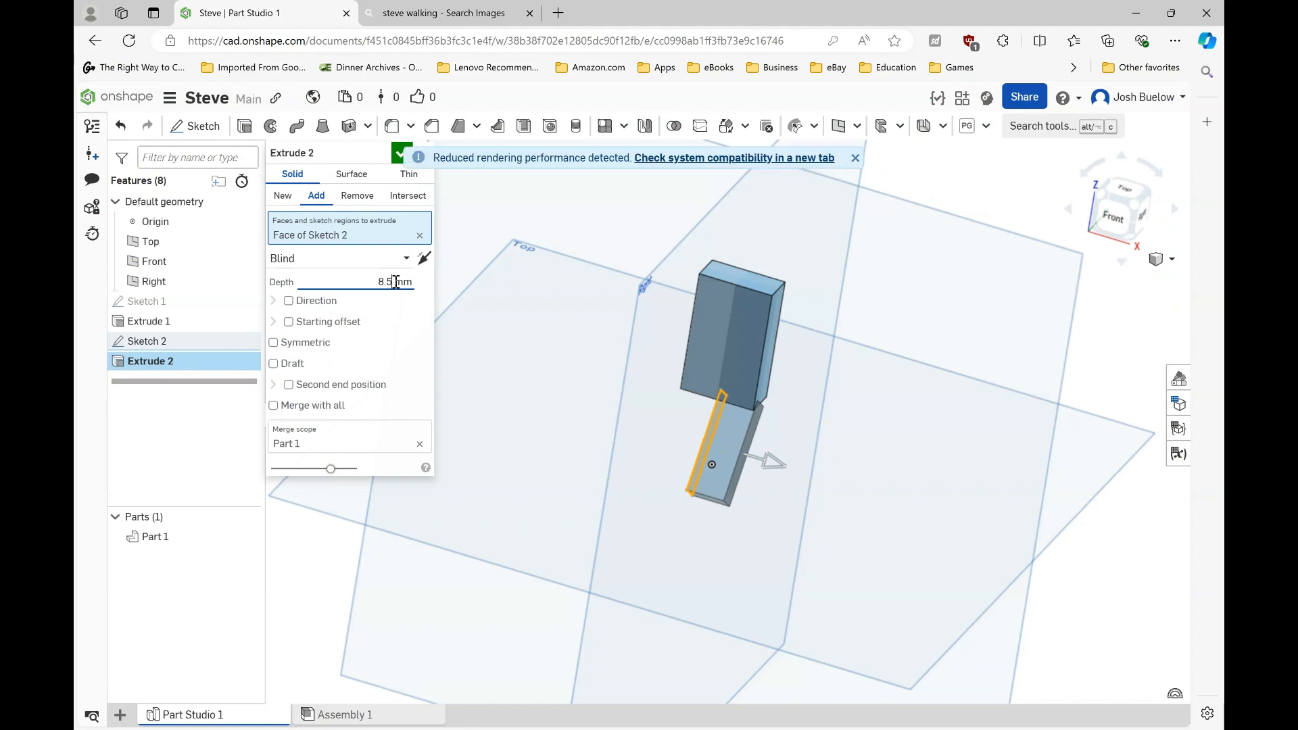
{"action": "triple_click", "coordinate": [396, 282]}
{"action": "left_click", "coordinate": [855, 159]}
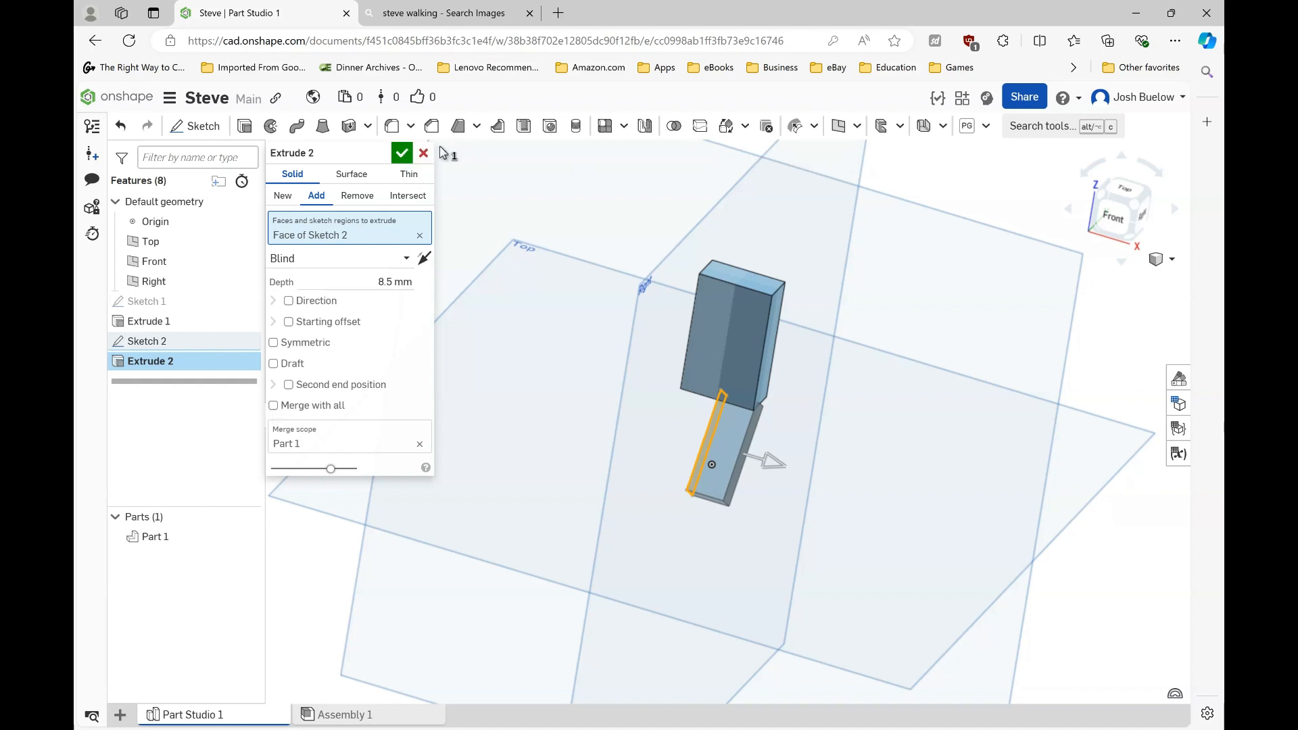
{"action": "left_click", "coordinate": [402, 155]}
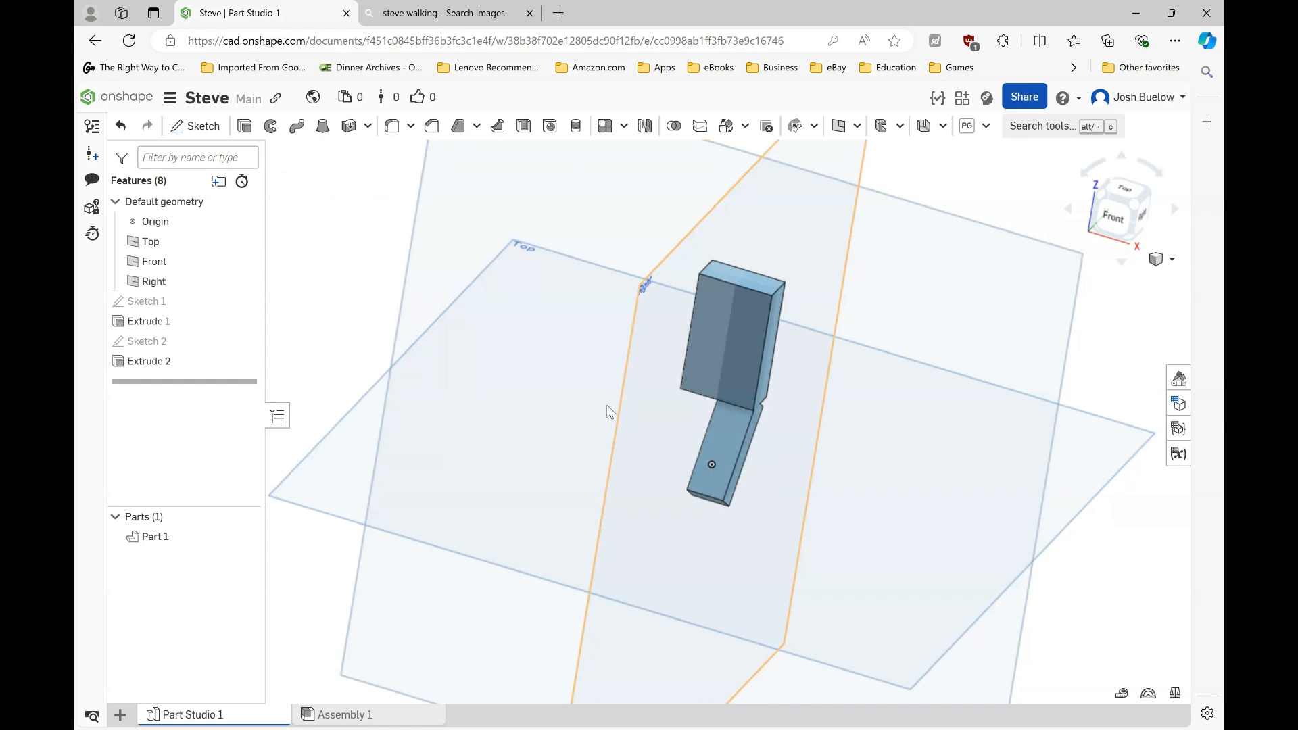
Sketch an aligned rectangle about 20.9 by 4.4 mm on the Right plane, slanting down from the block's lower end opposite to the first leg.
{"action": "right_click_drag", "start_coordinate": [591, 420], "coordinate": [708, 428]}
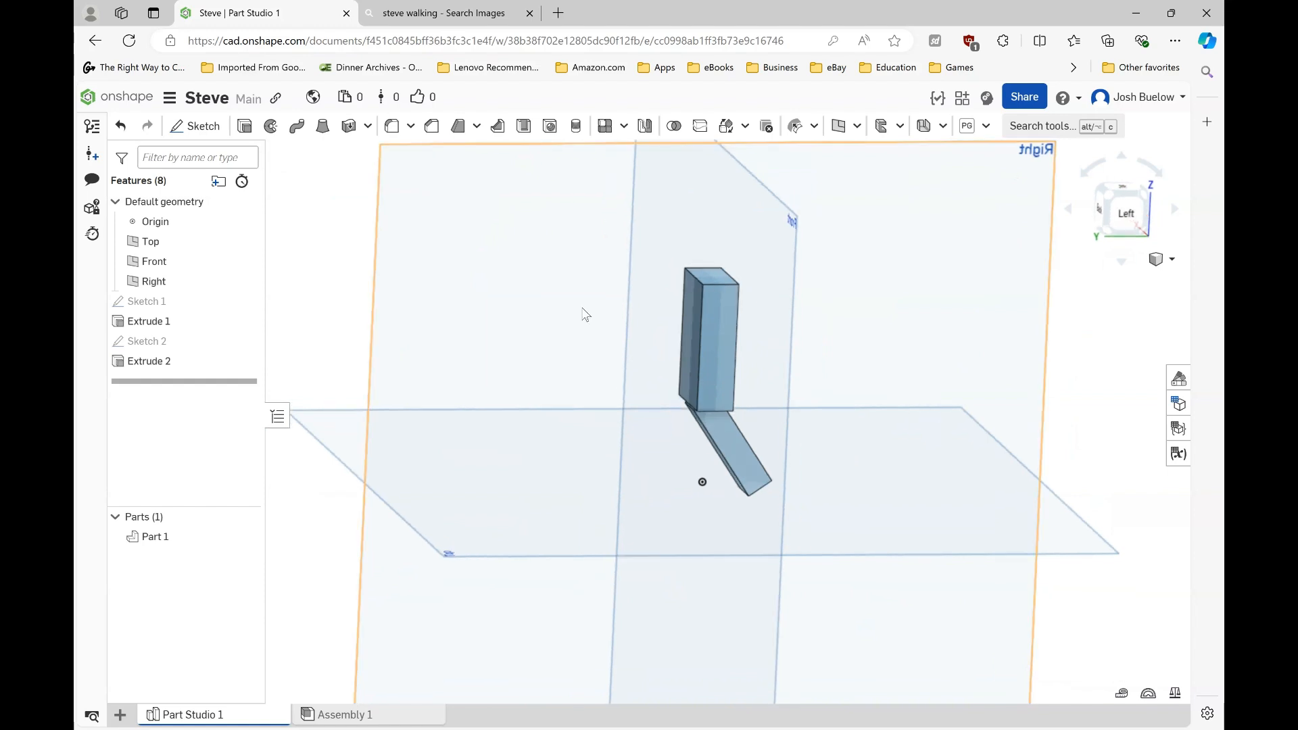
{"action": "left_click", "coordinate": [534, 297]}
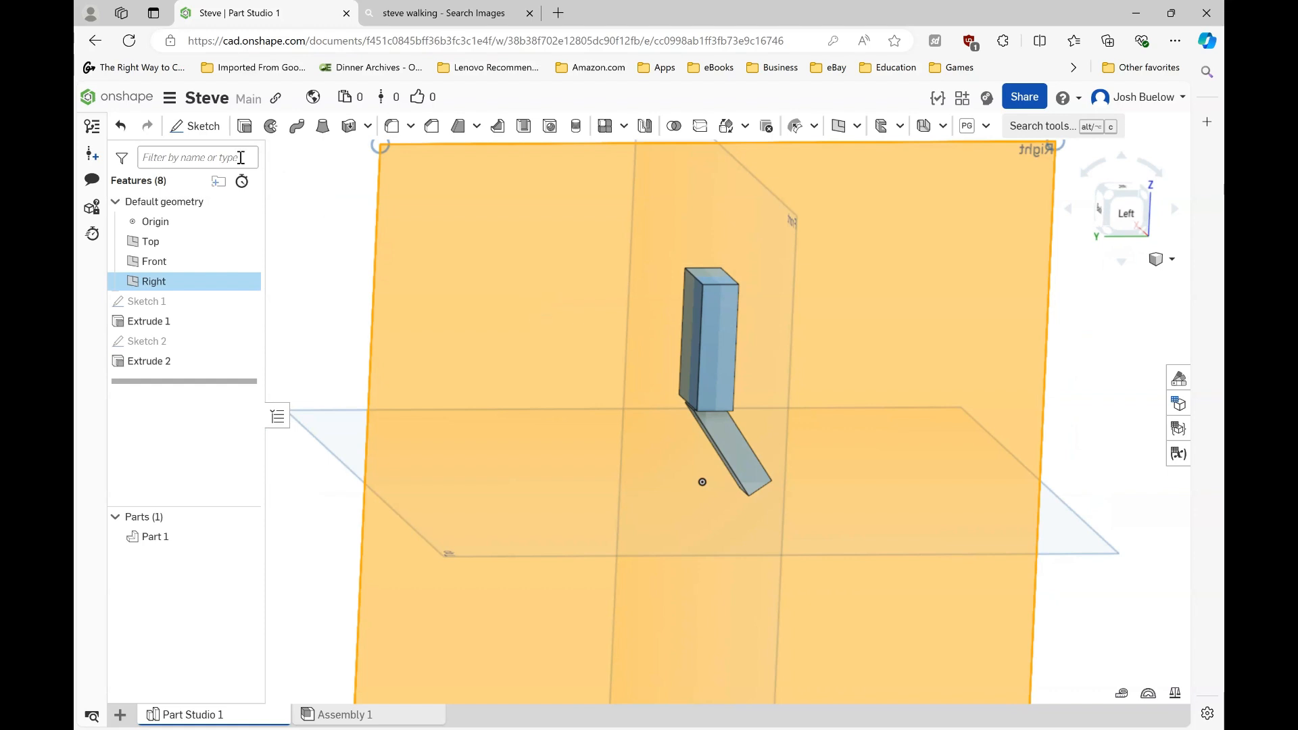
{"action": "left_click", "coordinate": [202, 130]}
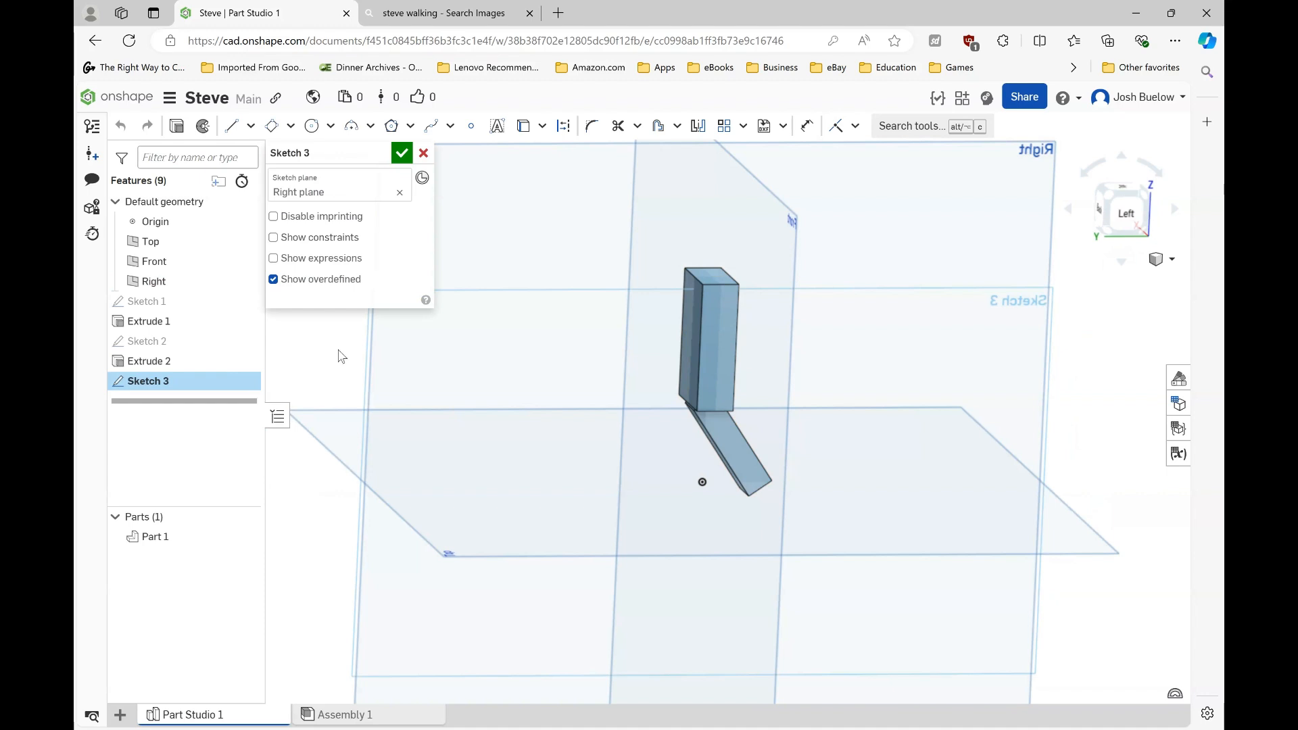
{"action": "key", "text": "n"}
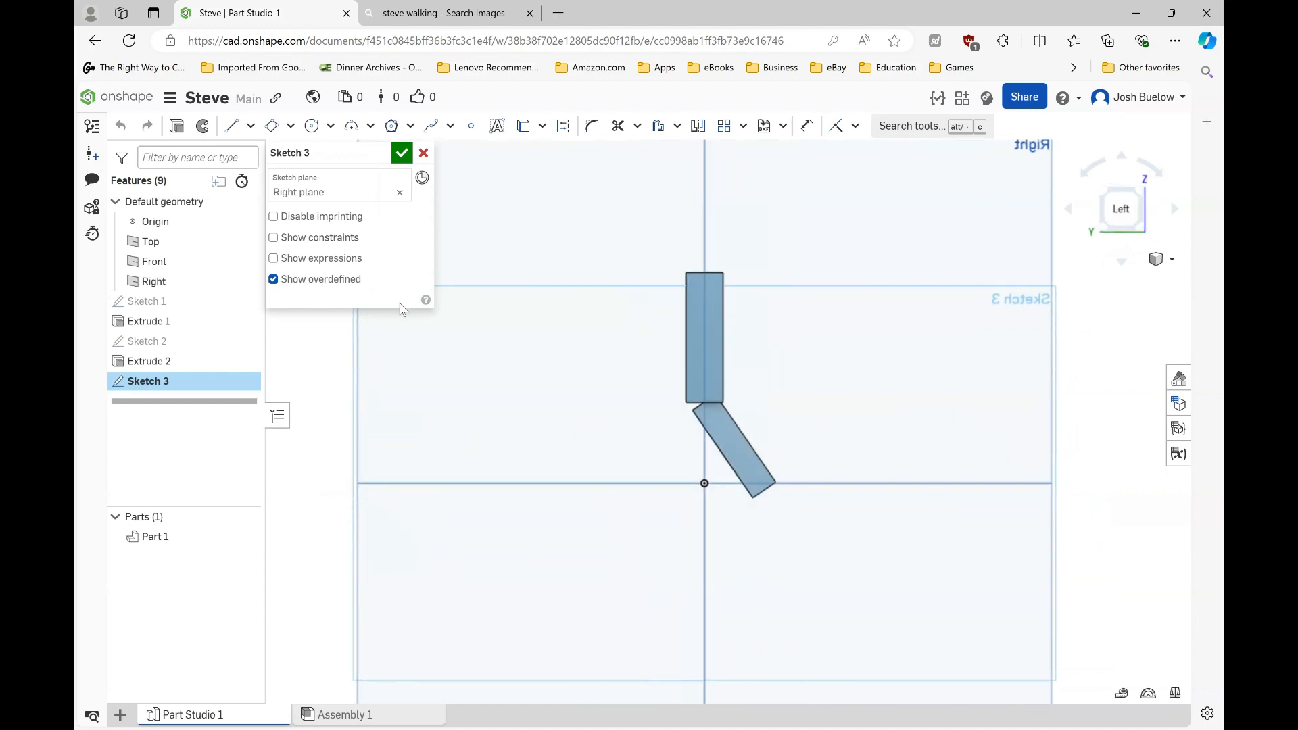
{"action": "left_click", "coordinate": [274, 132]}
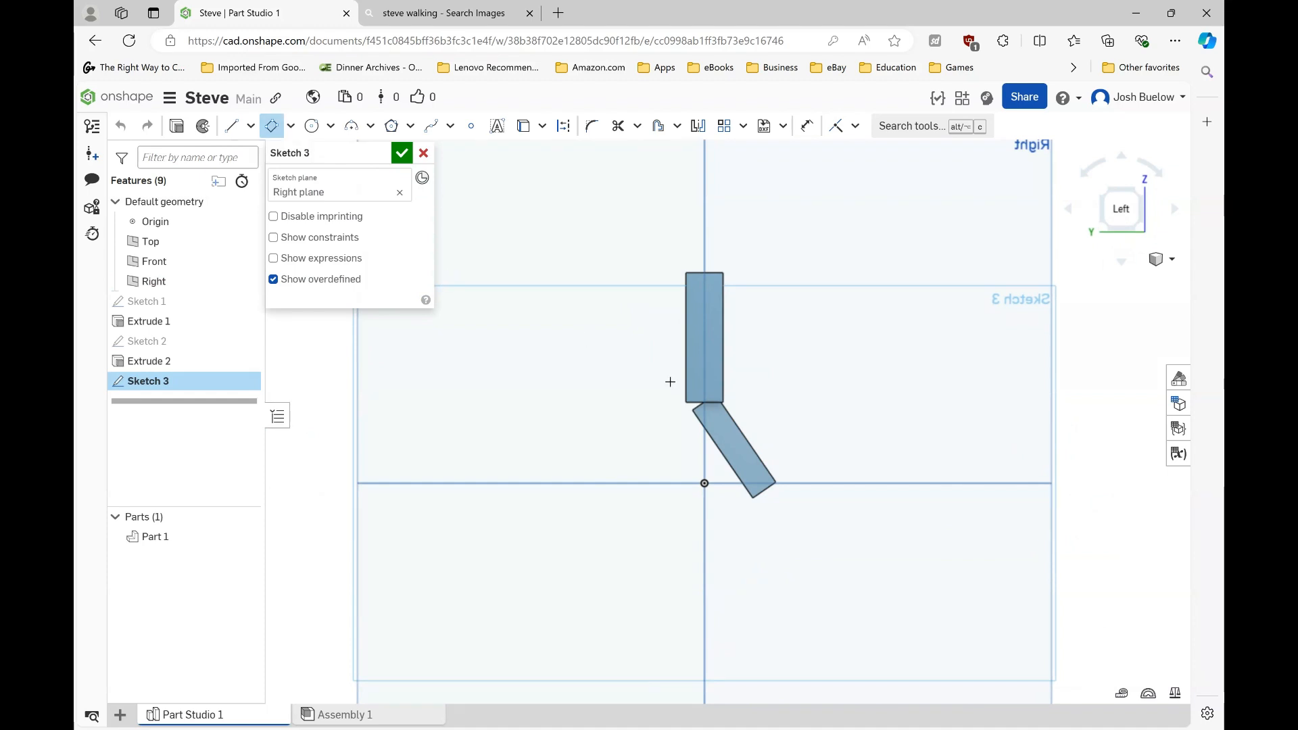
{"action": "scroll", "coordinate": [706, 404], "scroll_direction": "up", "scroll_amount": 3}
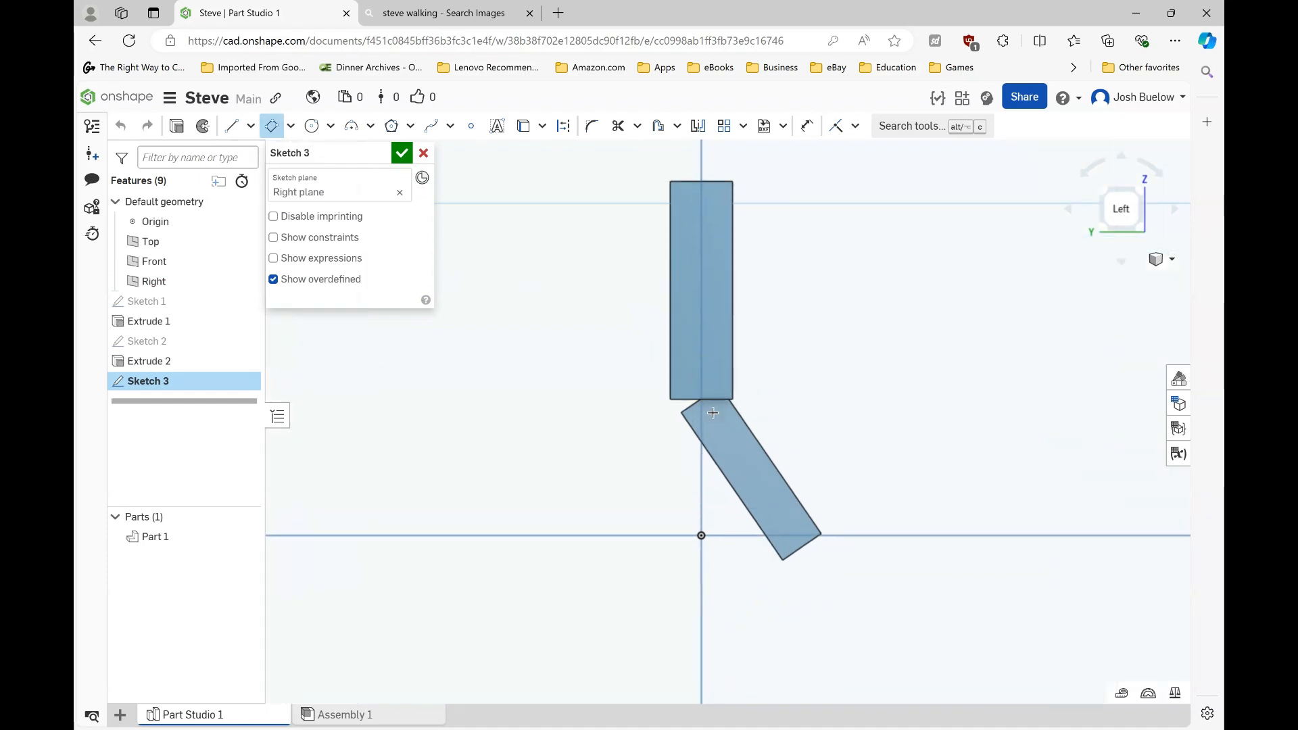
{"action": "left_click", "coordinate": [715, 408]}
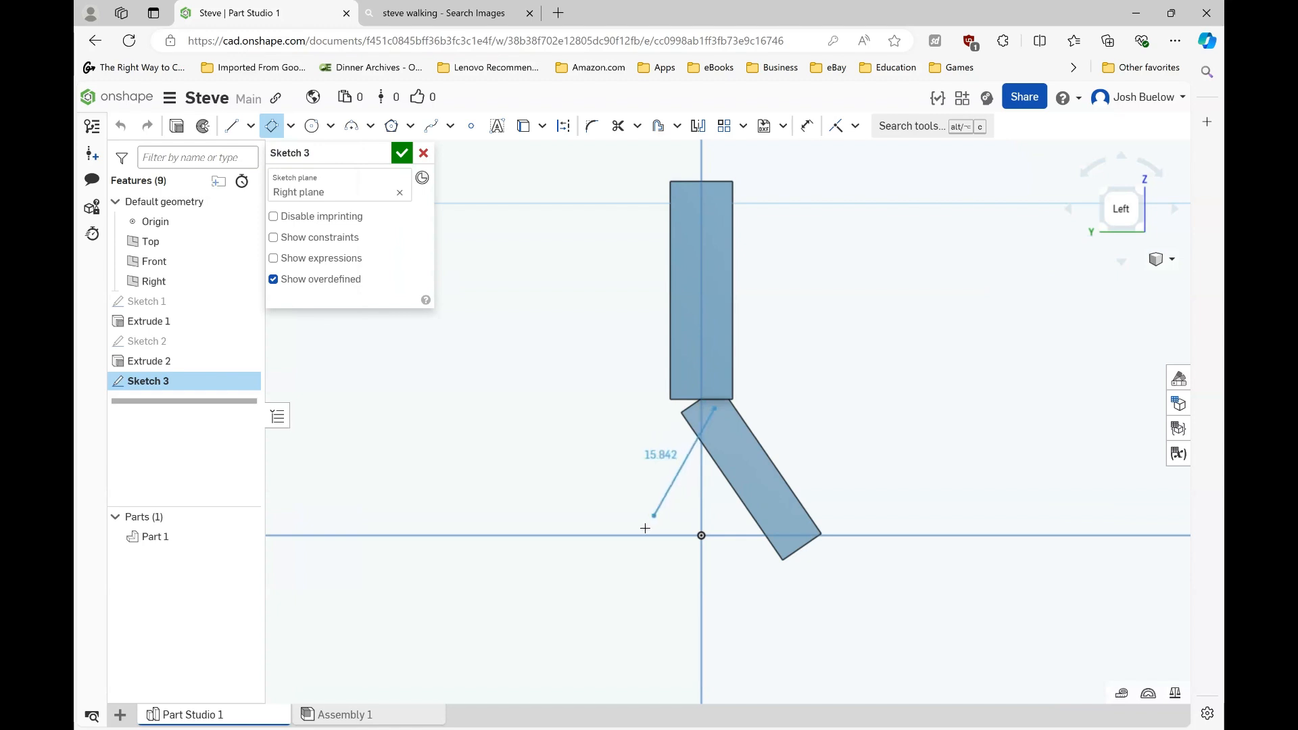
{"action": "left_click", "coordinate": [632, 549]}
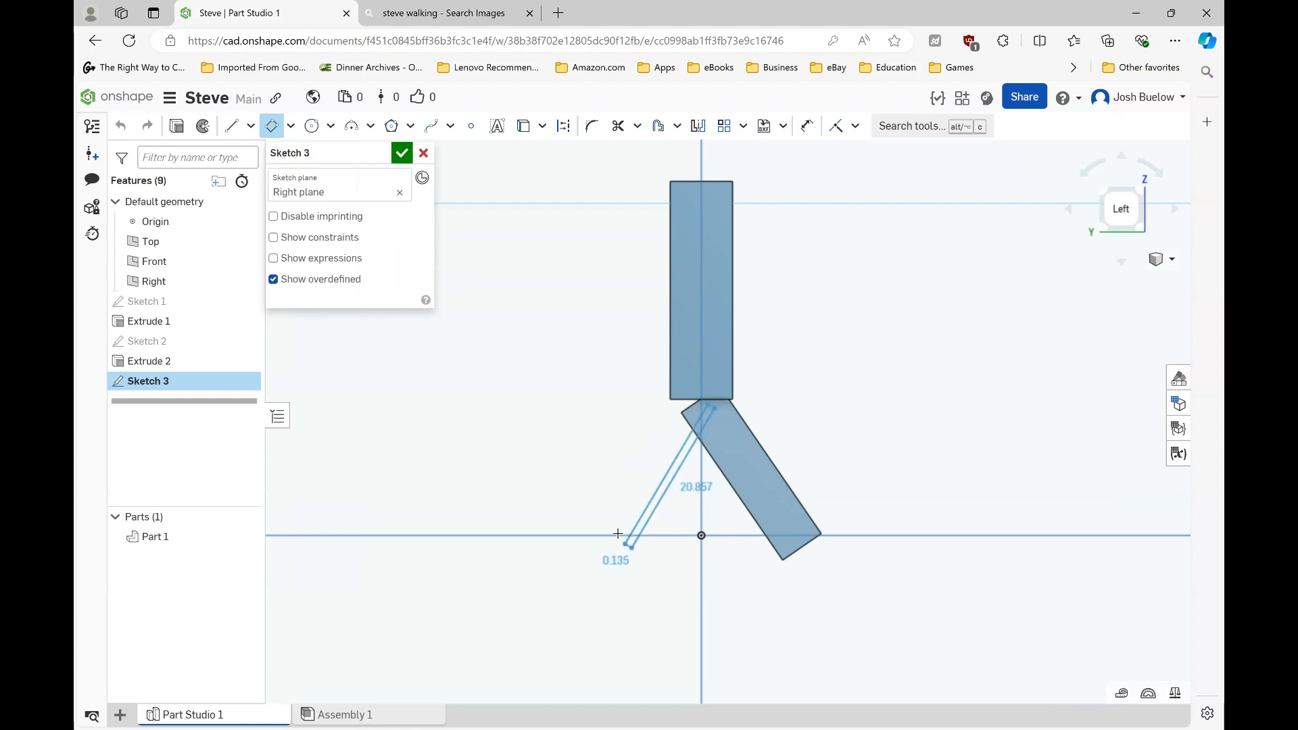
{"action": "left_click", "coordinate": [606, 525]}
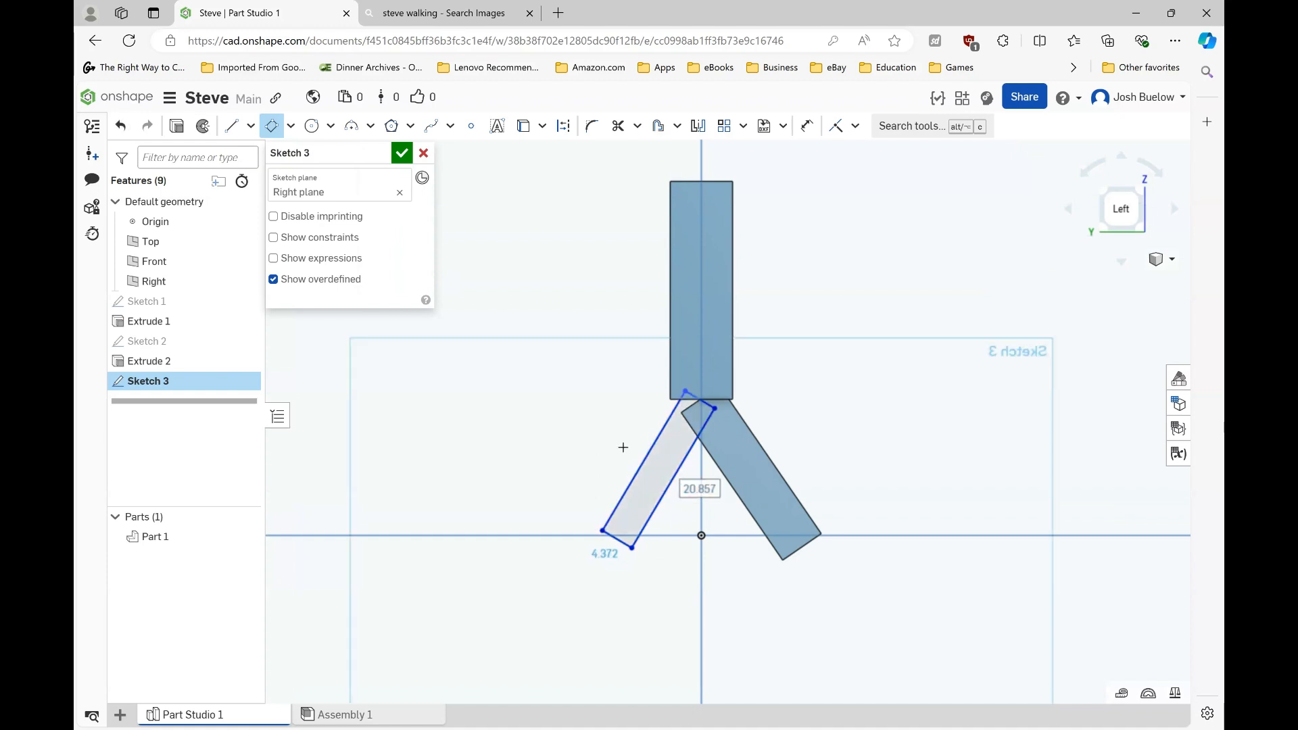
Dimension the second leg rectangle to 23 mm long and 6 mm wide and finish the sketch.
{"action": "double_click", "coordinate": [683, 504]}
{"action": "type", "text": "2"}
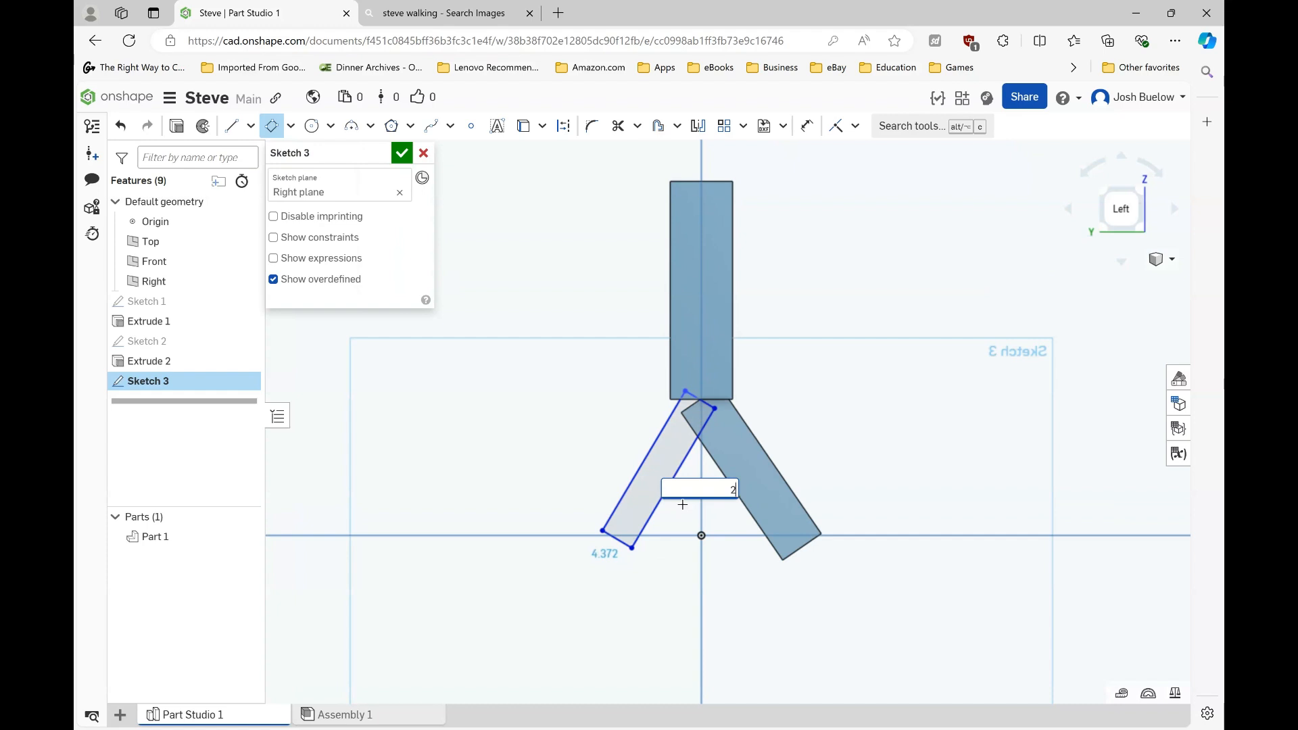
{"action": "type", "text": "3"}
{"action": "key", "text": "Return"}
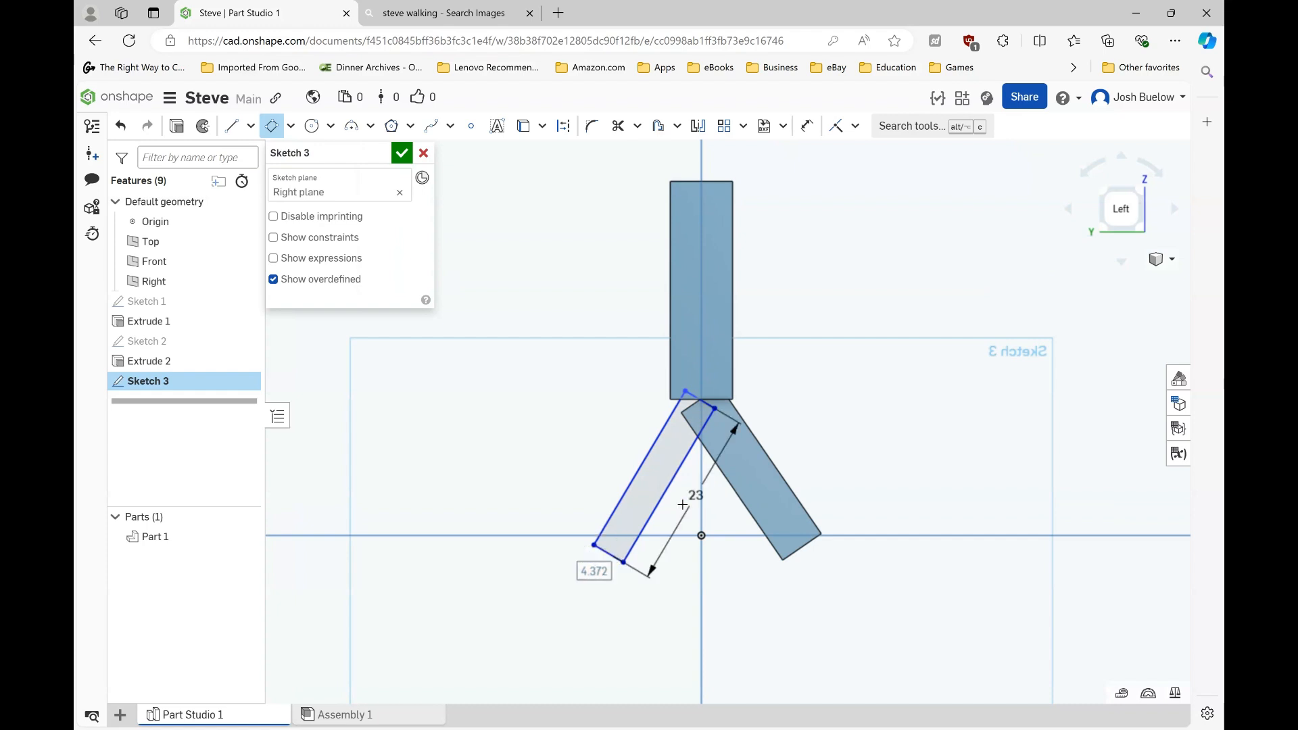
{"action": "type", "text": "6"}
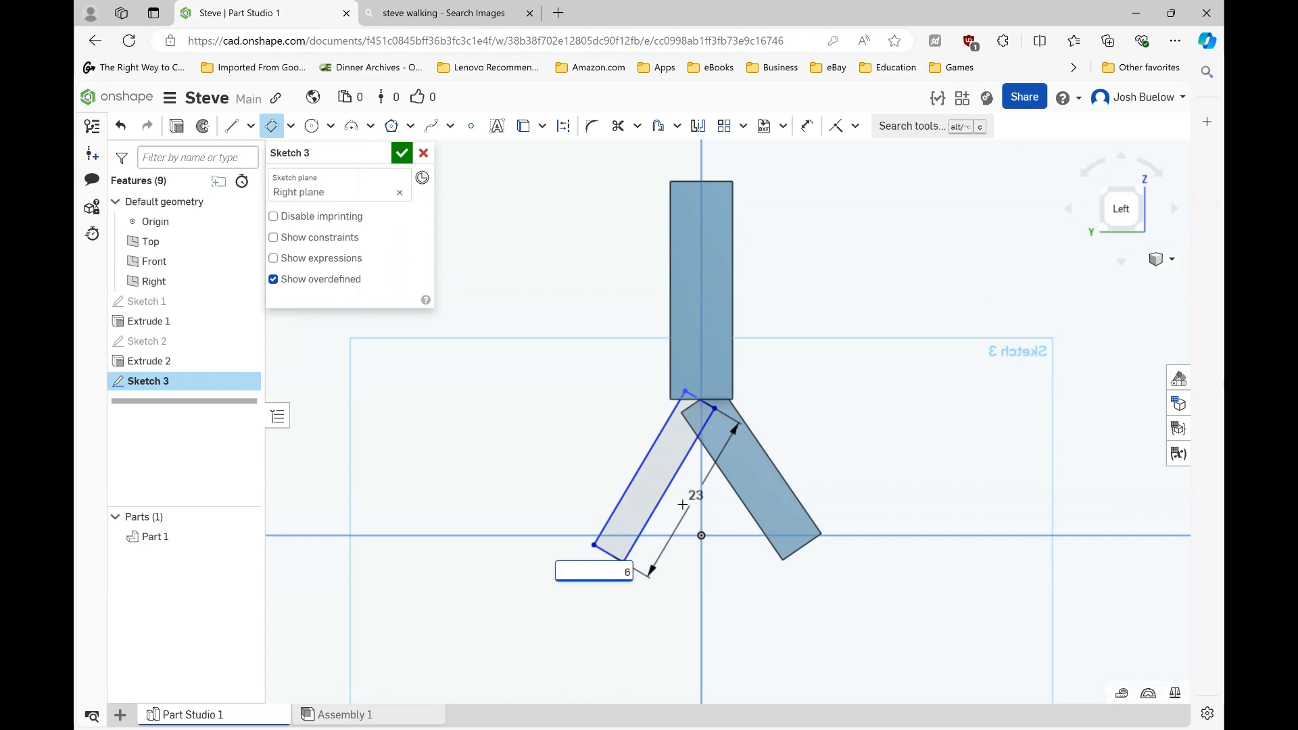
{"action": "key", "text": "Return"}
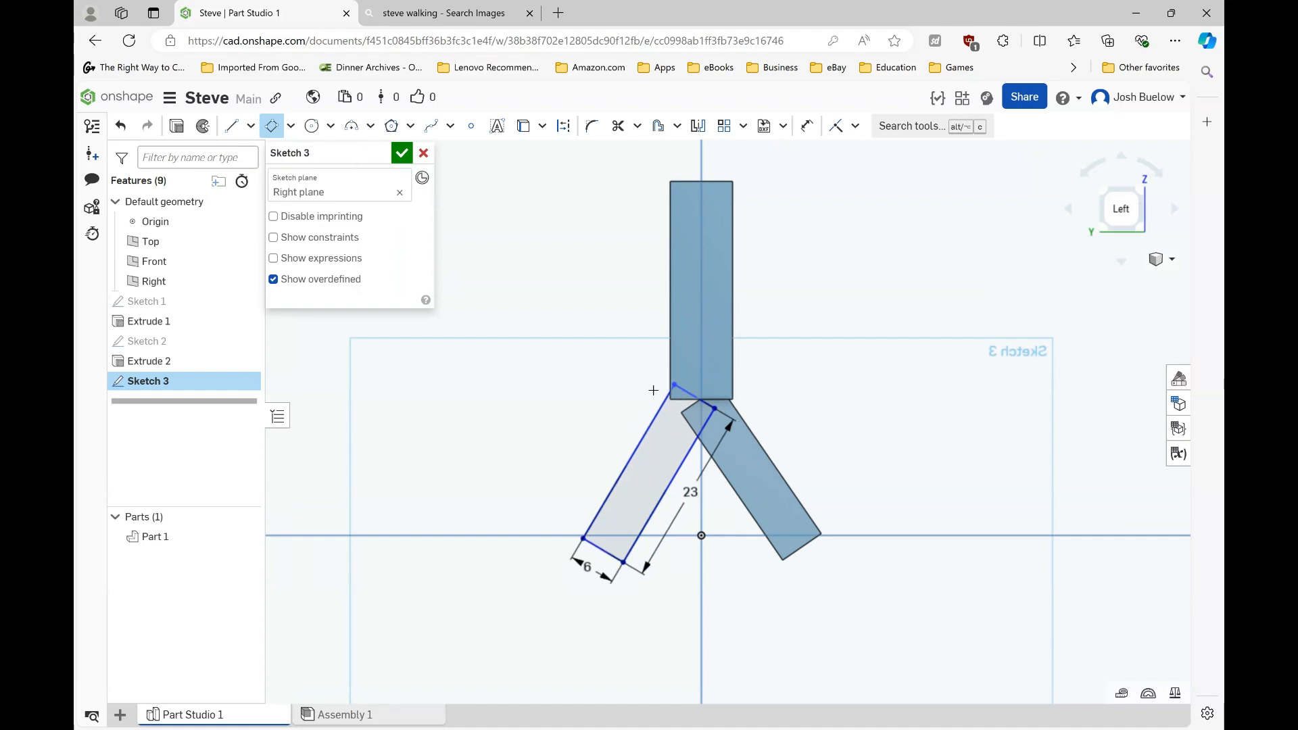
{"action": "left_click", "coordinate": [402, 155]}
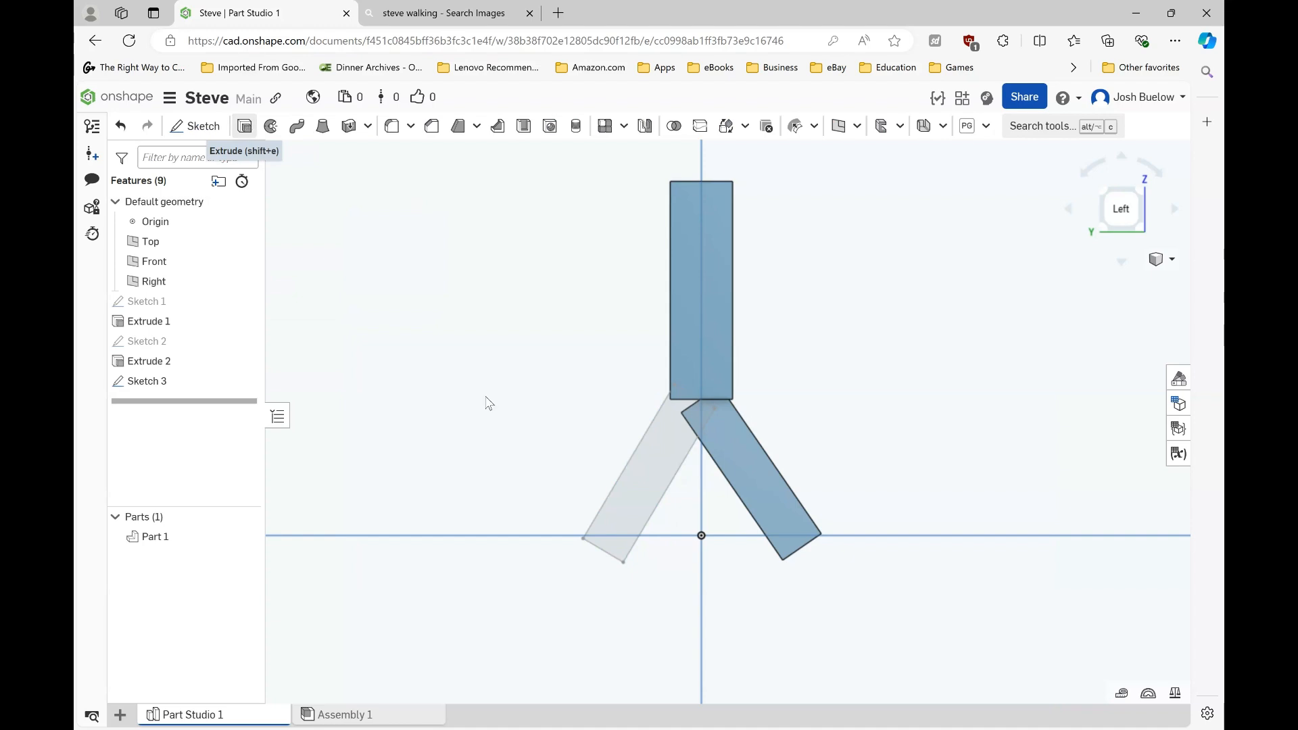
Extrude the second leg rectangle as a blind addition to the body, 8.5 mm deep, away from the first leg.
{"action": "key", "text": "shift+e"}
{"action": "left_click", "coordinate": [649, 485]}
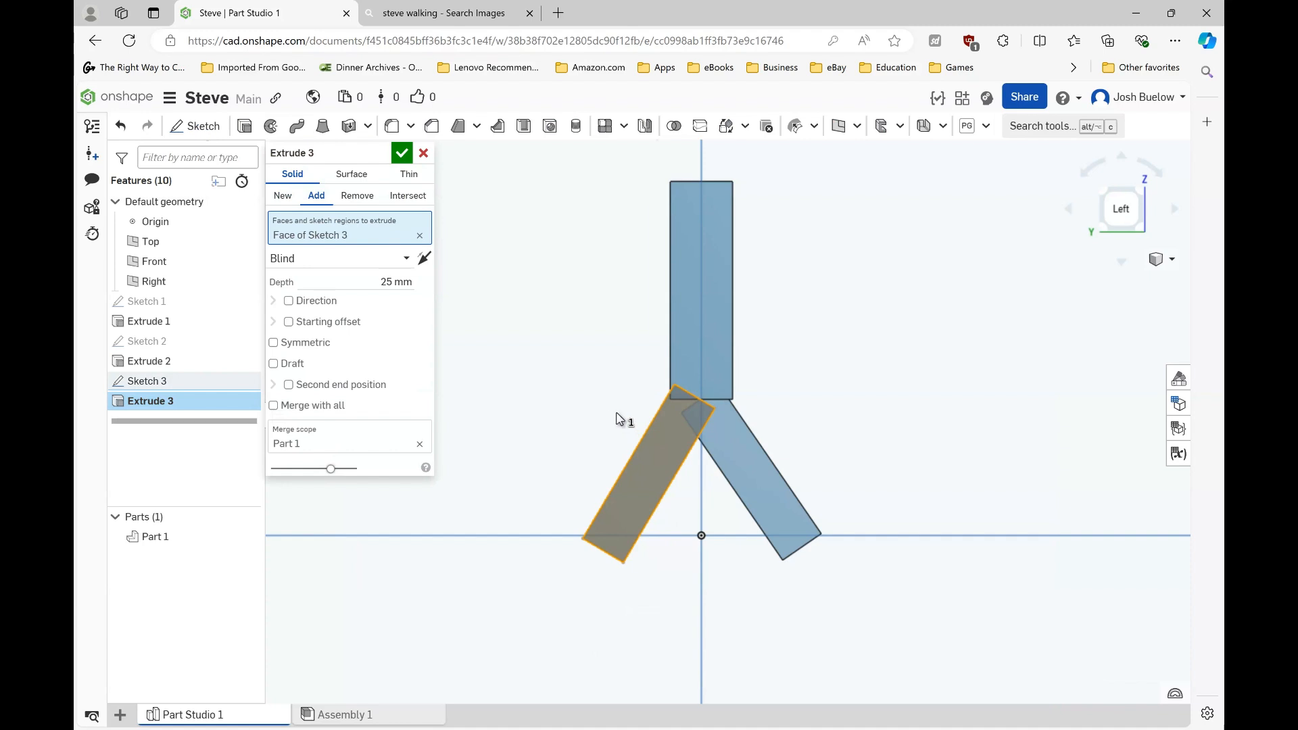
{"action": "right_click_drag", "start_coordinate": [617, 418], "coordinate": [579, 446]}
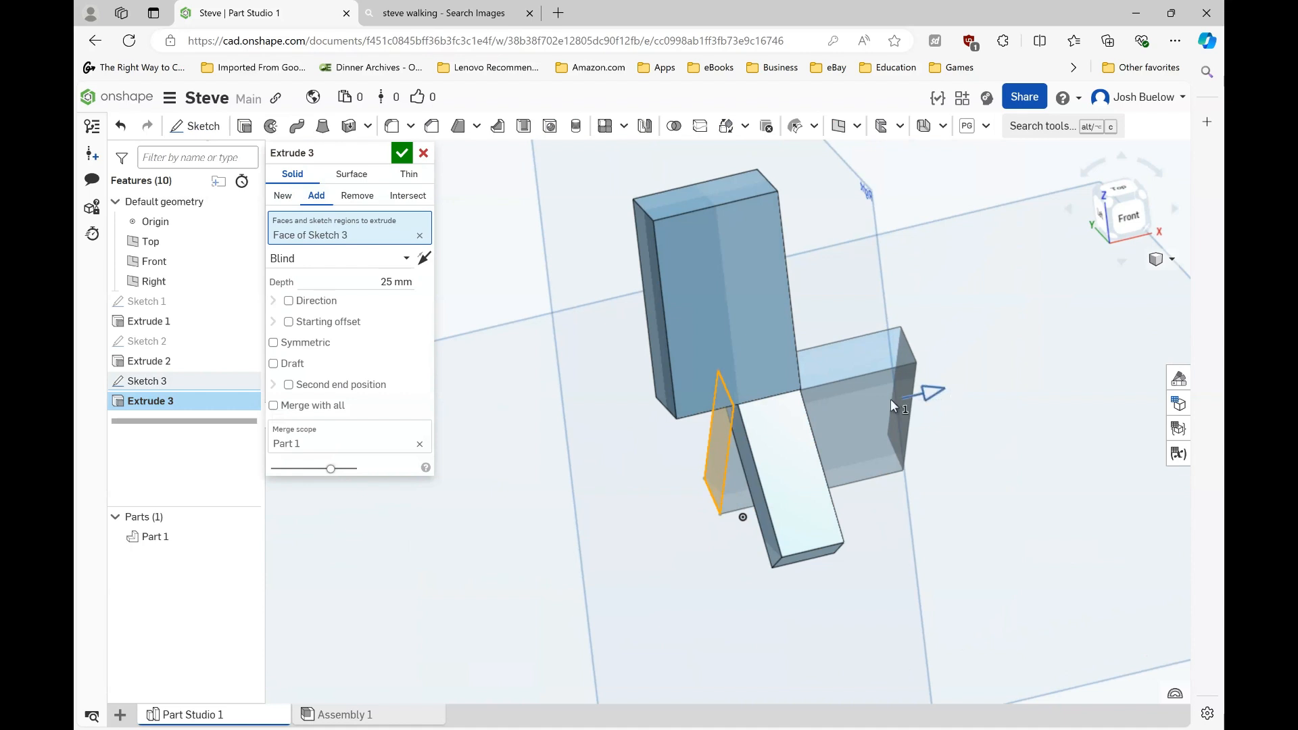
{"action": "left_click_drag", "start_coordinate": [893, 405], "coordinate": [674, 449]}
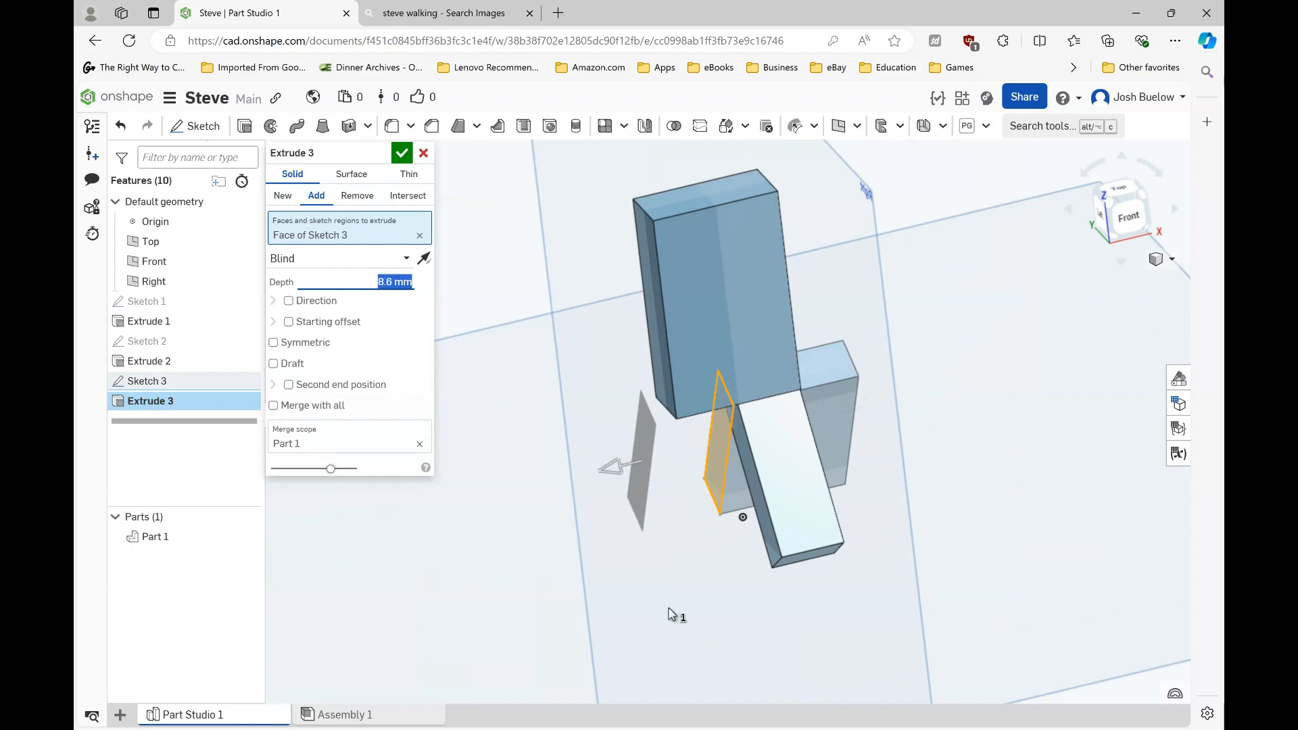
{"action": "left_click_drag", "start_coordinate": [669, 613], "coordinate": [672, 511]}
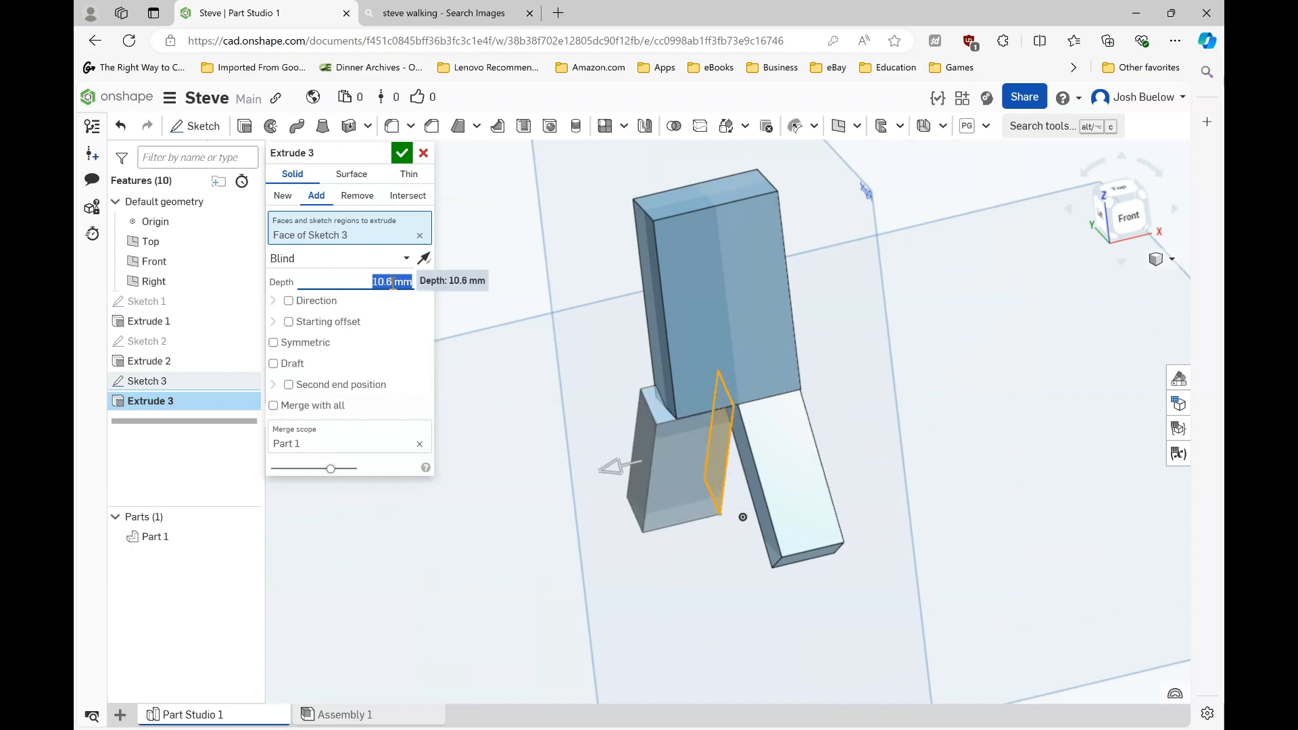
{"action": "type", "text": "8.5"}
{"action": "key", "text": "Return"}
{"action": "left_click", "coordinate": [401, 154]}
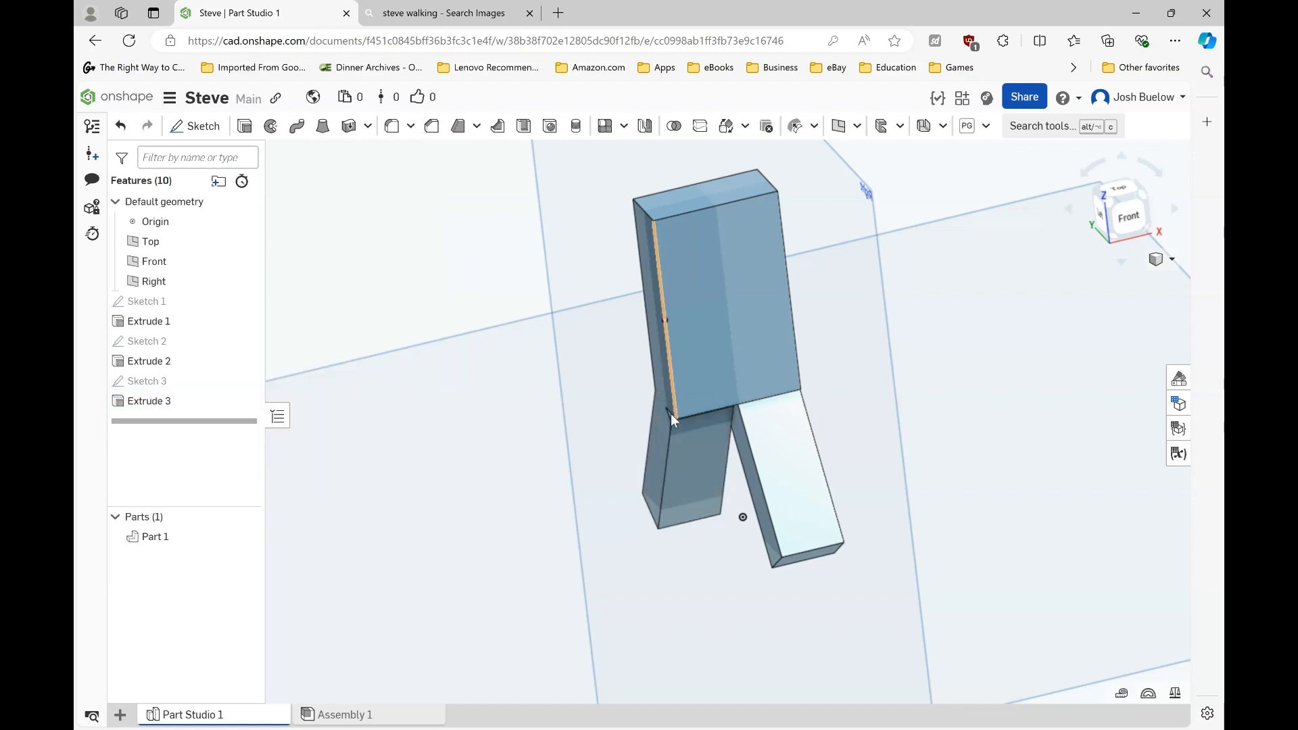
Start a sketch on the body block's side face above the first leg, viewed head-on, and check the arm pose in the walking reference images.
{"action": "right_click_drag", "start_coordinate": [659, 443], "coordinate": [542, 336]}
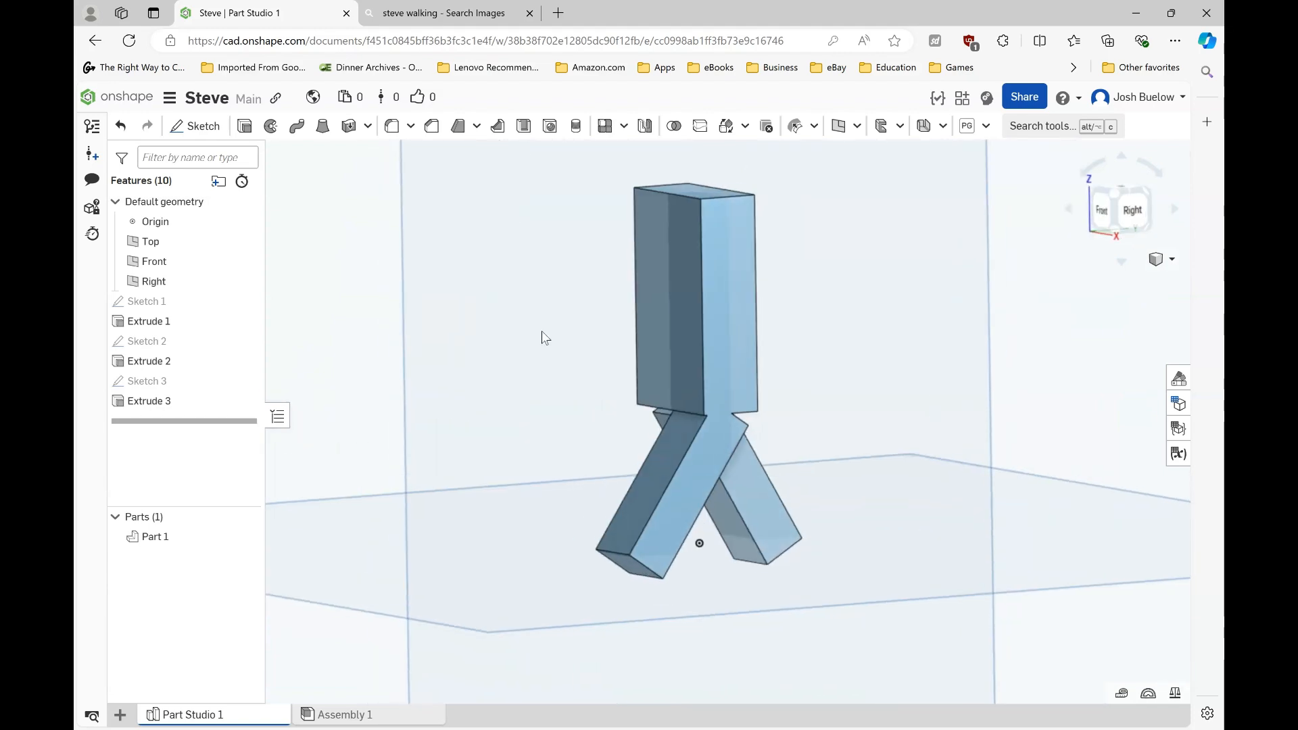
{"action": "left_click", "coordinate": [428, 11]}
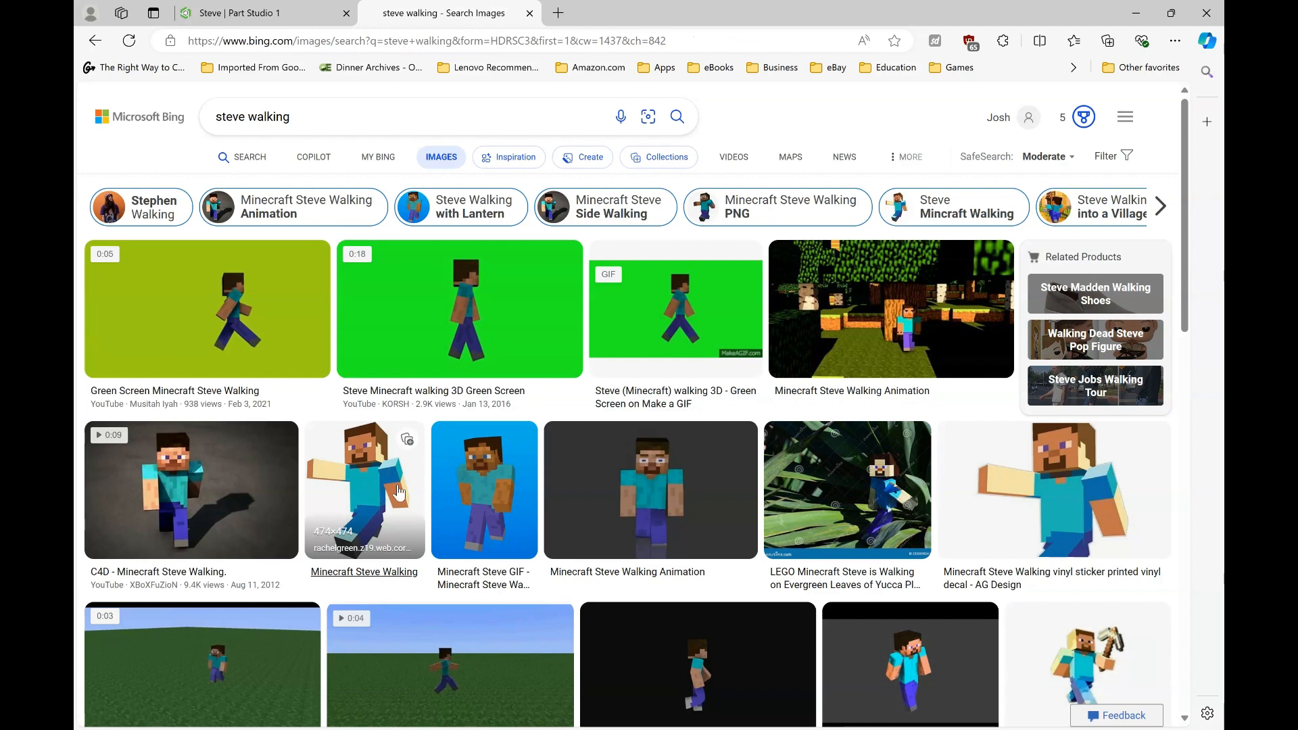
{"action": "left_click", "coordinate": [259, 13]}
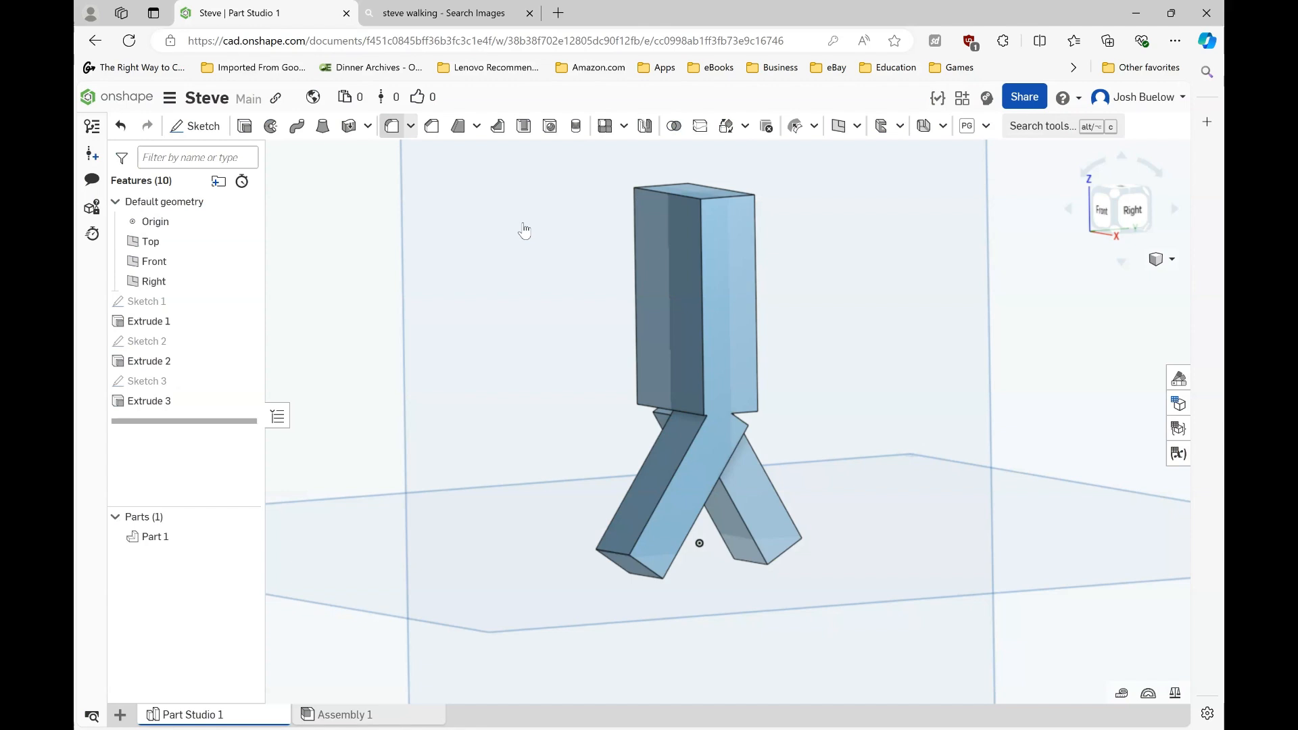
{"action": "scroll", "coordinate": [598, 319], "scroll_direction": "down", "scroll_amount": 5}
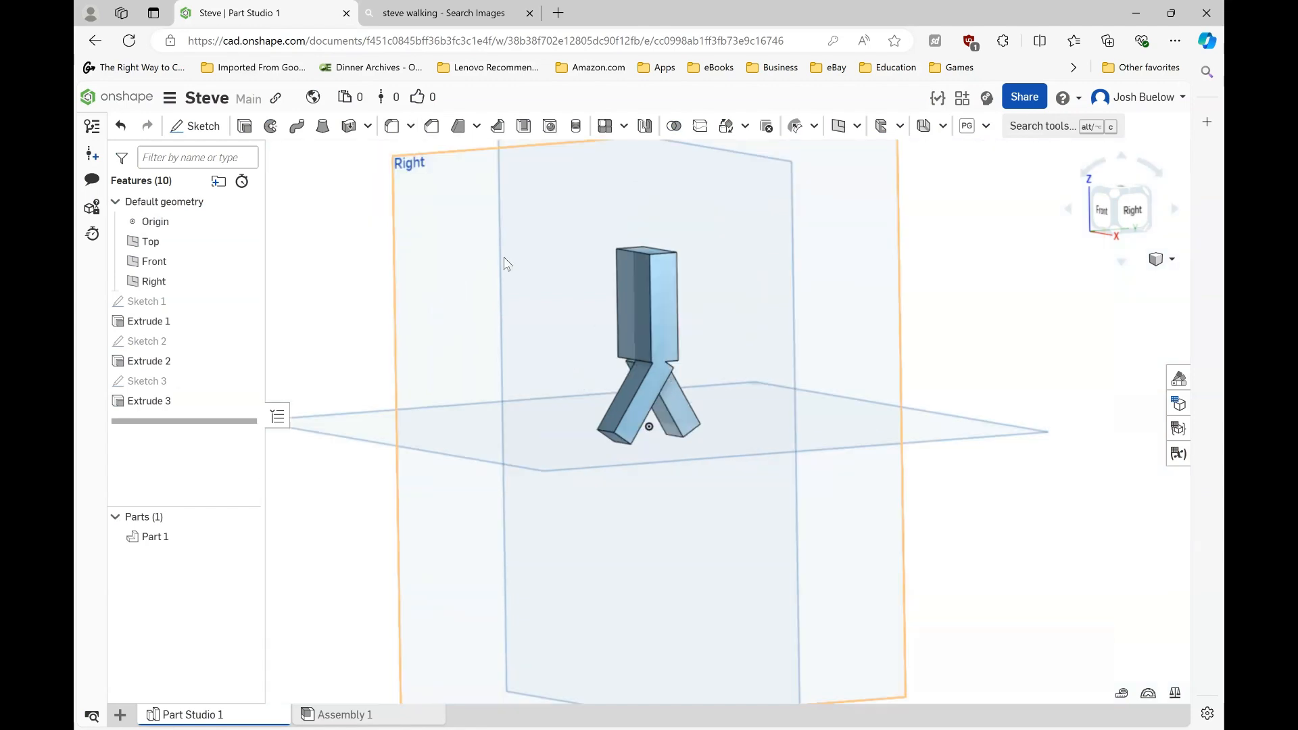
{"action": "left_click", "coordinate": [659, 279]}
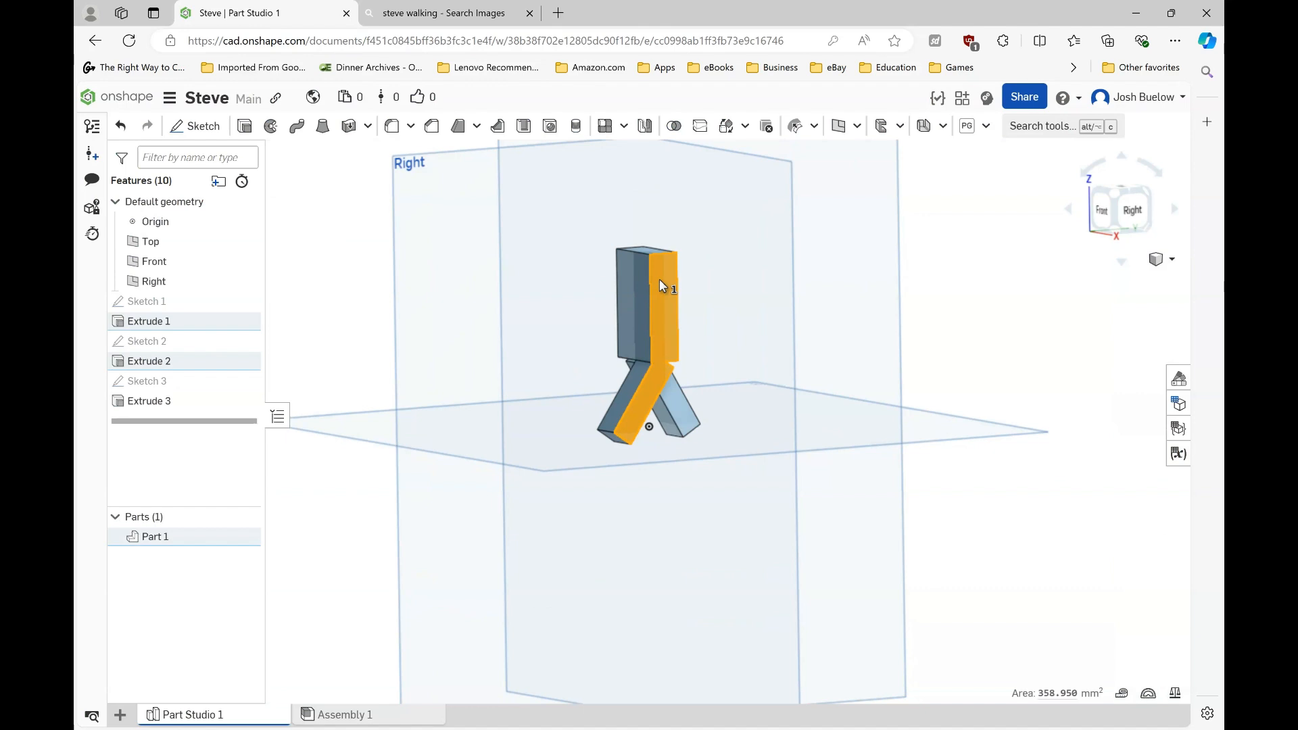
{"action": "left_click", "coordinate": [205, 128]}
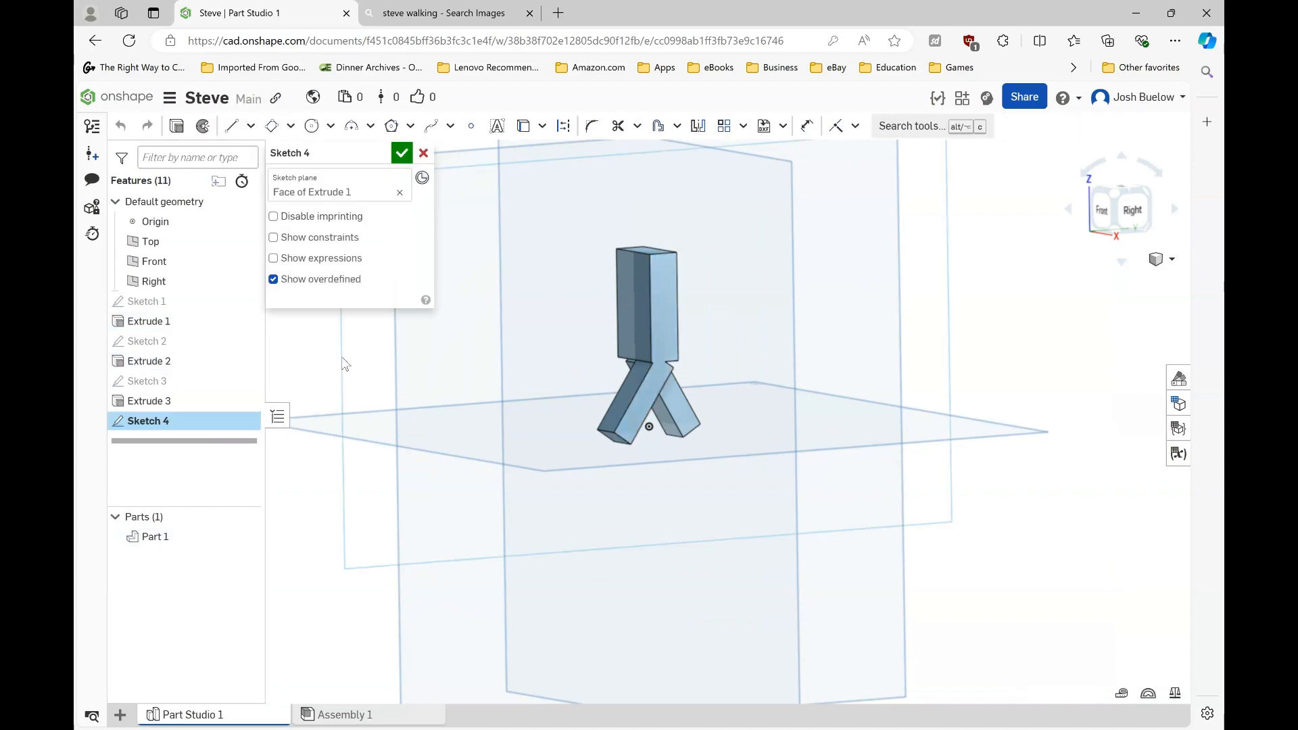
{"action": "key", "text": "n"}
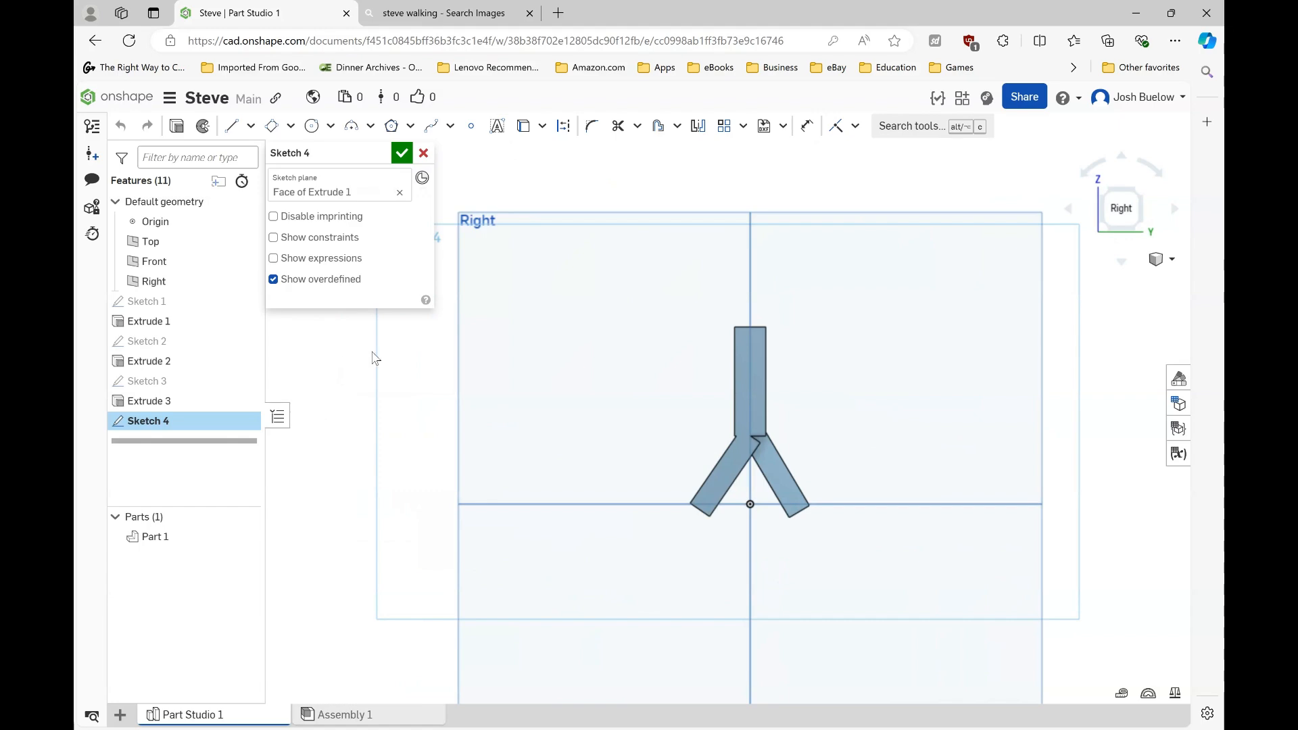
{"action": "left_click", "coordinate": [433, 17]}
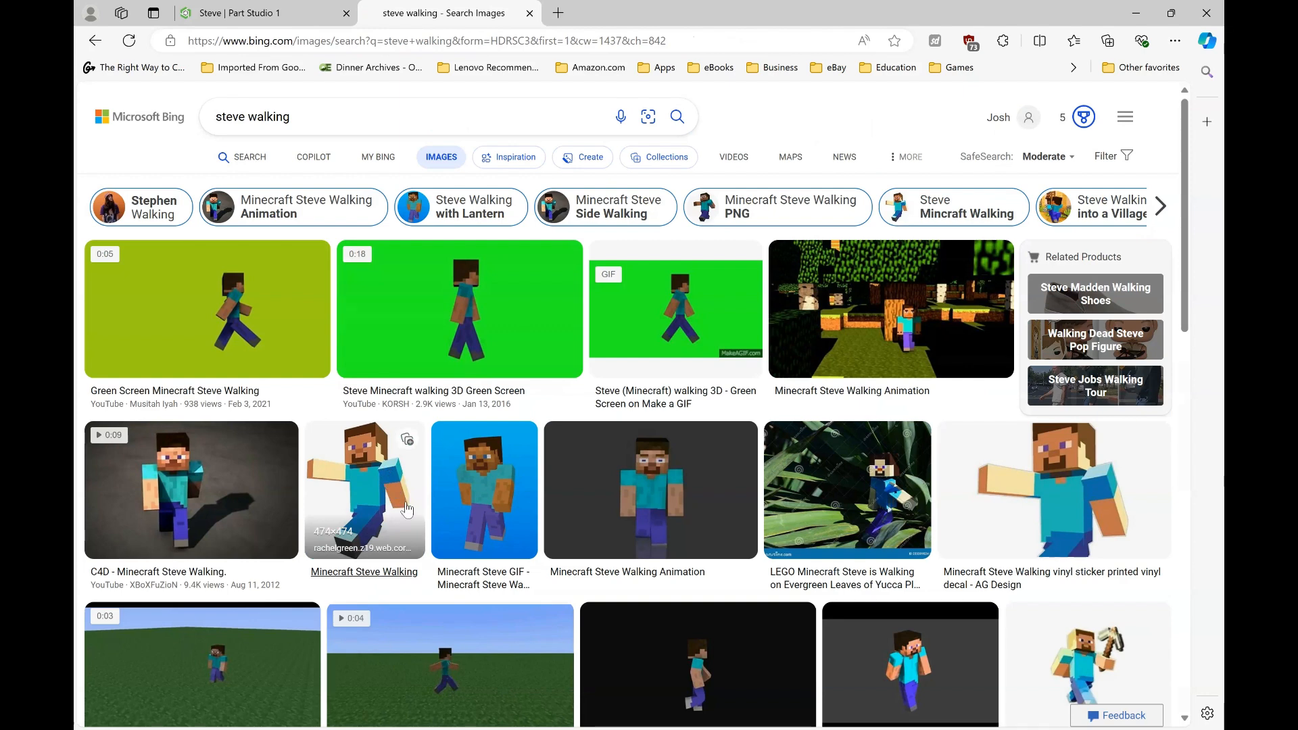
{"action": "left_click", "coordinate": [270, 13]}
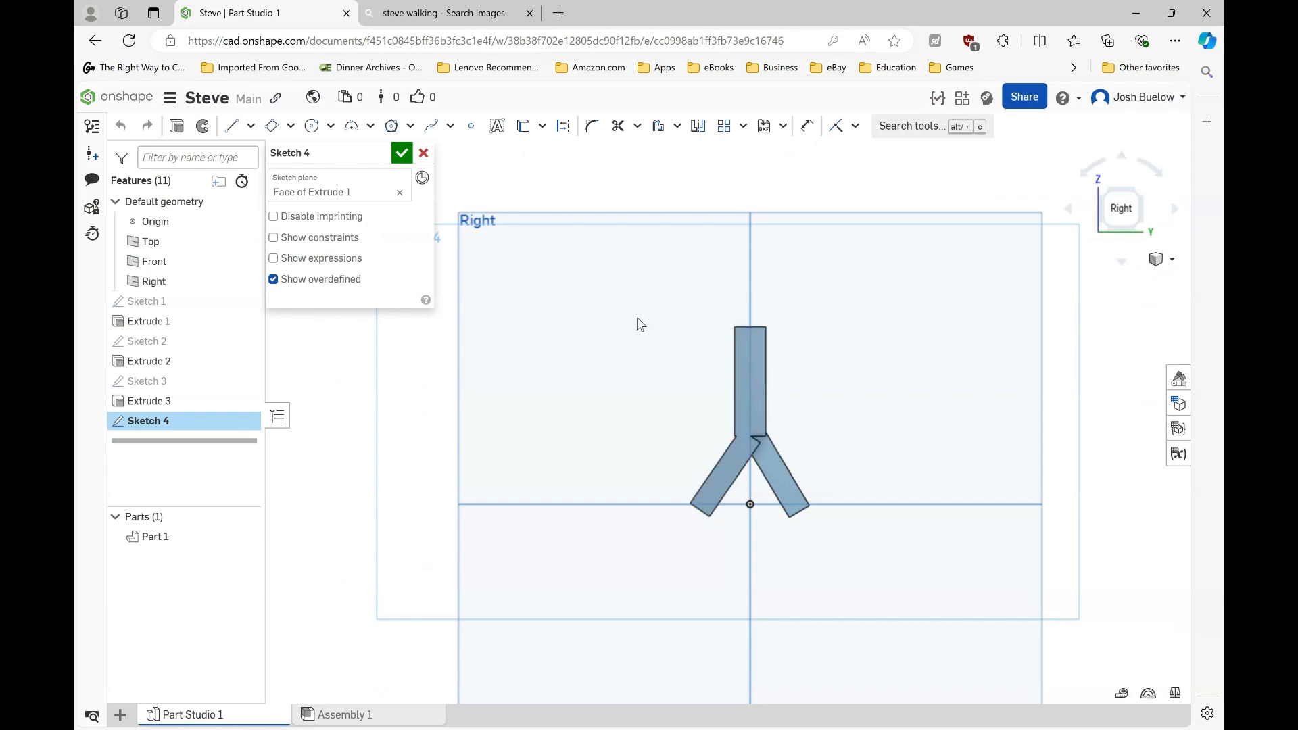
Sketch an aligned arm rectangle about 21.1 by 7.3 mm, slanting down and outward from the body block's upper end.
{"action": "left_click", "coordinate": [273, 128]}
{"action": "scroll", "coordinate": [741, 347], "scroll_direction": "up", "scroll_amount": 2}
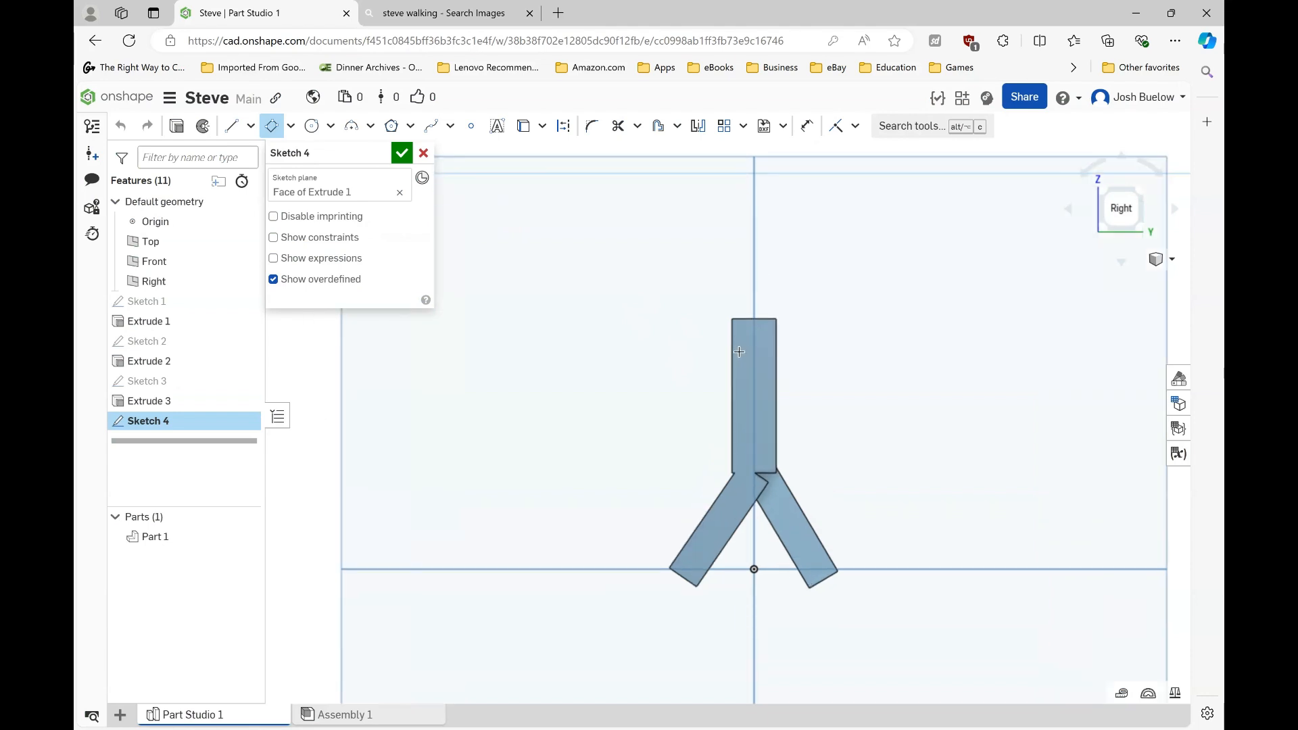
{"action": "left_click", "coordinate": [739, 351]}
{"action": "left_click", "coordinate": [826, 427]}
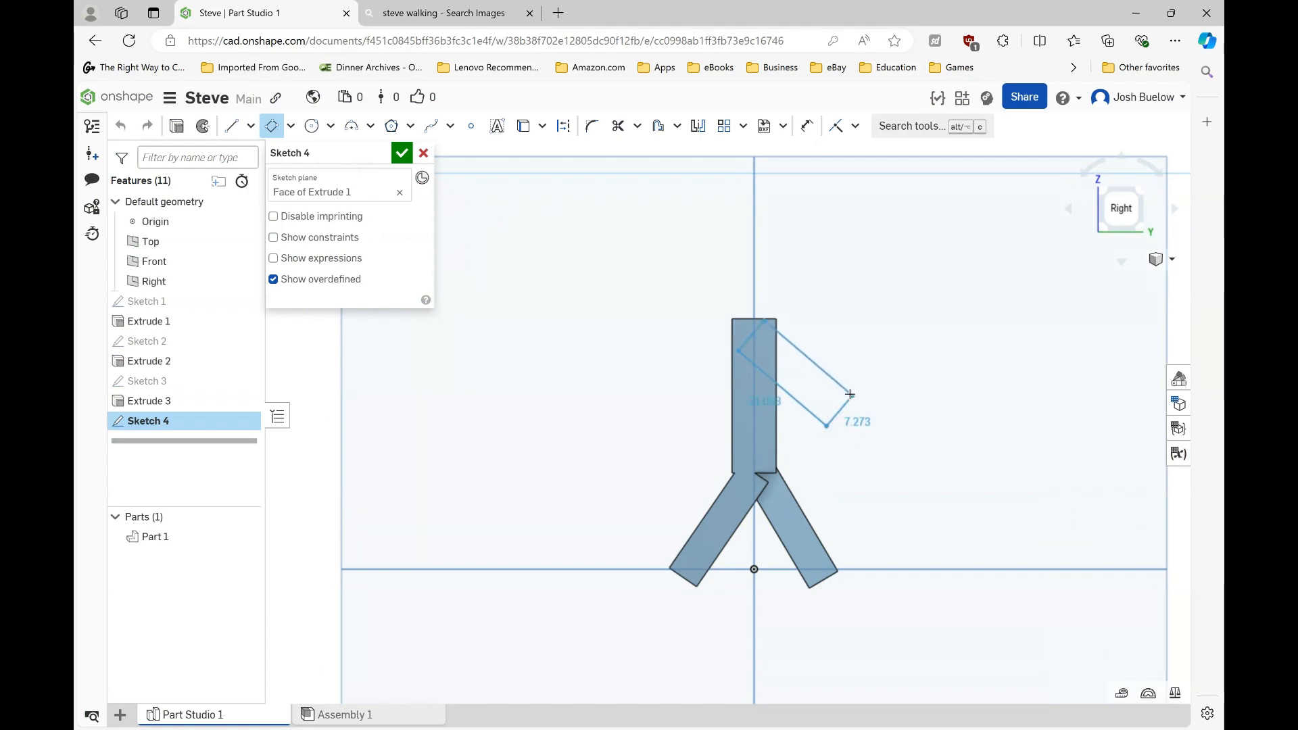
{"action": "left_click", "coordinate": [850, 394]}
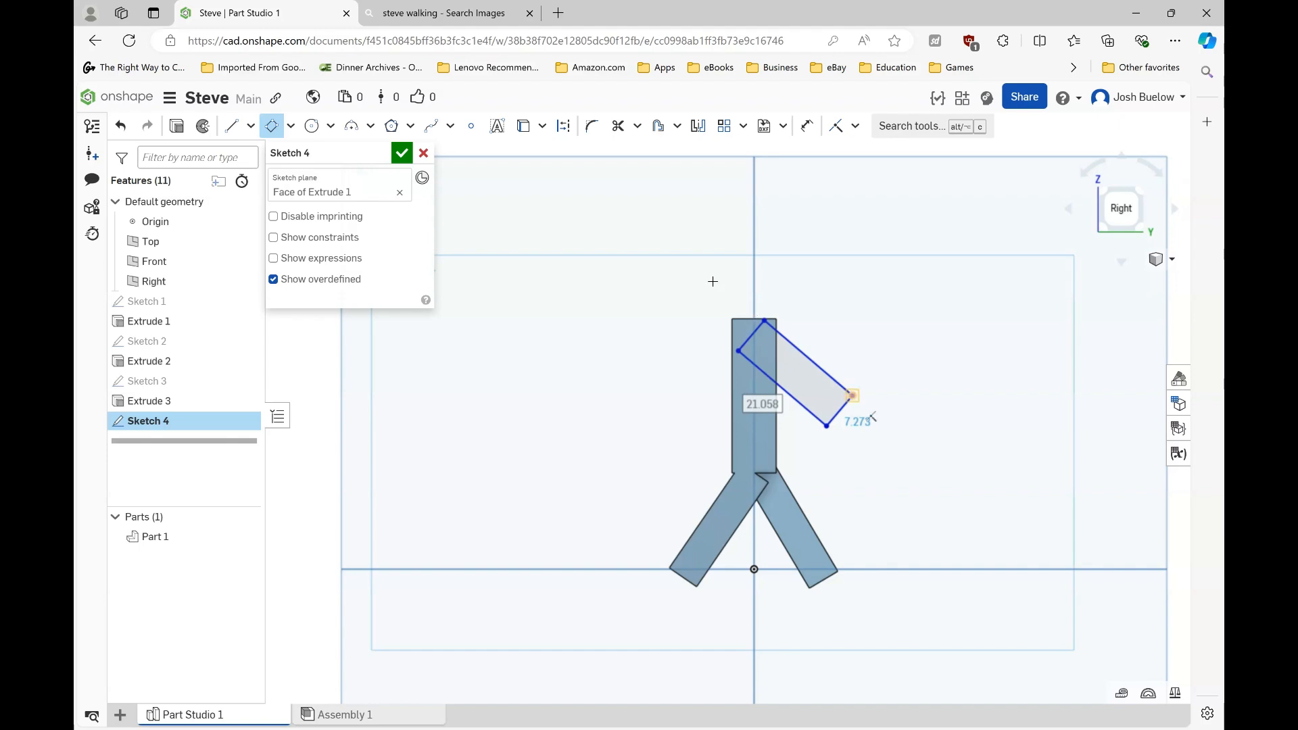
Check the arm in the walking reference images, dimension the arm rectangle to 22 mm long and 6 mm wide, and finish the sketch.
{"action": "left_click", "coordinate": [418, 12]}
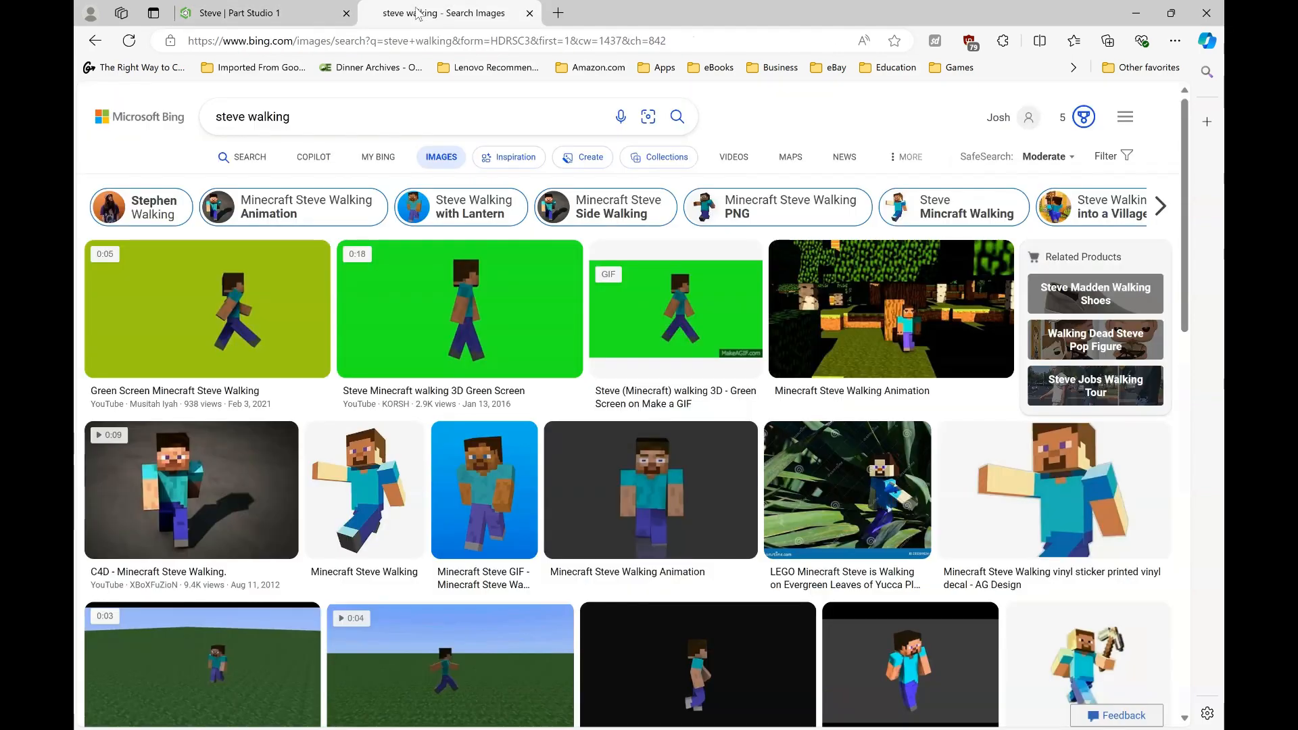
{"action": "mouse_move", "coordinate": [424, 377]}
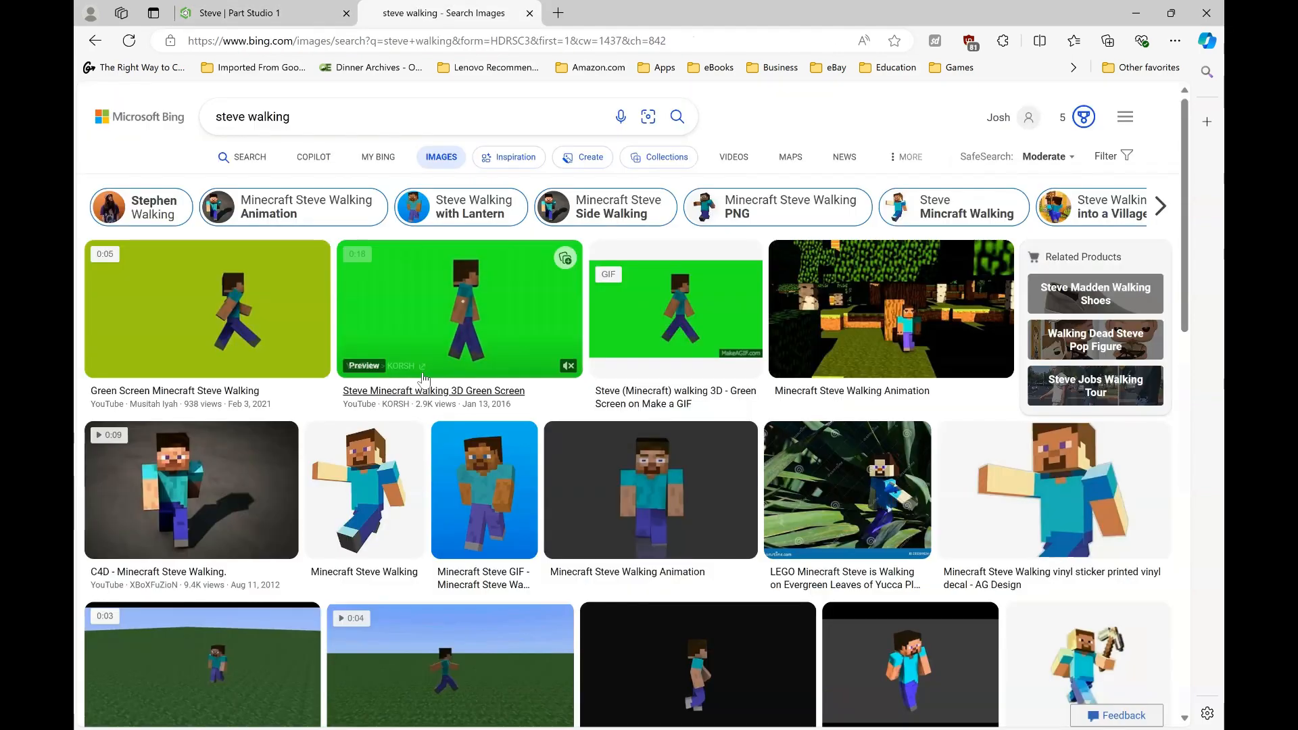
{"action": "left_click", "coordinate": [248, 14]}
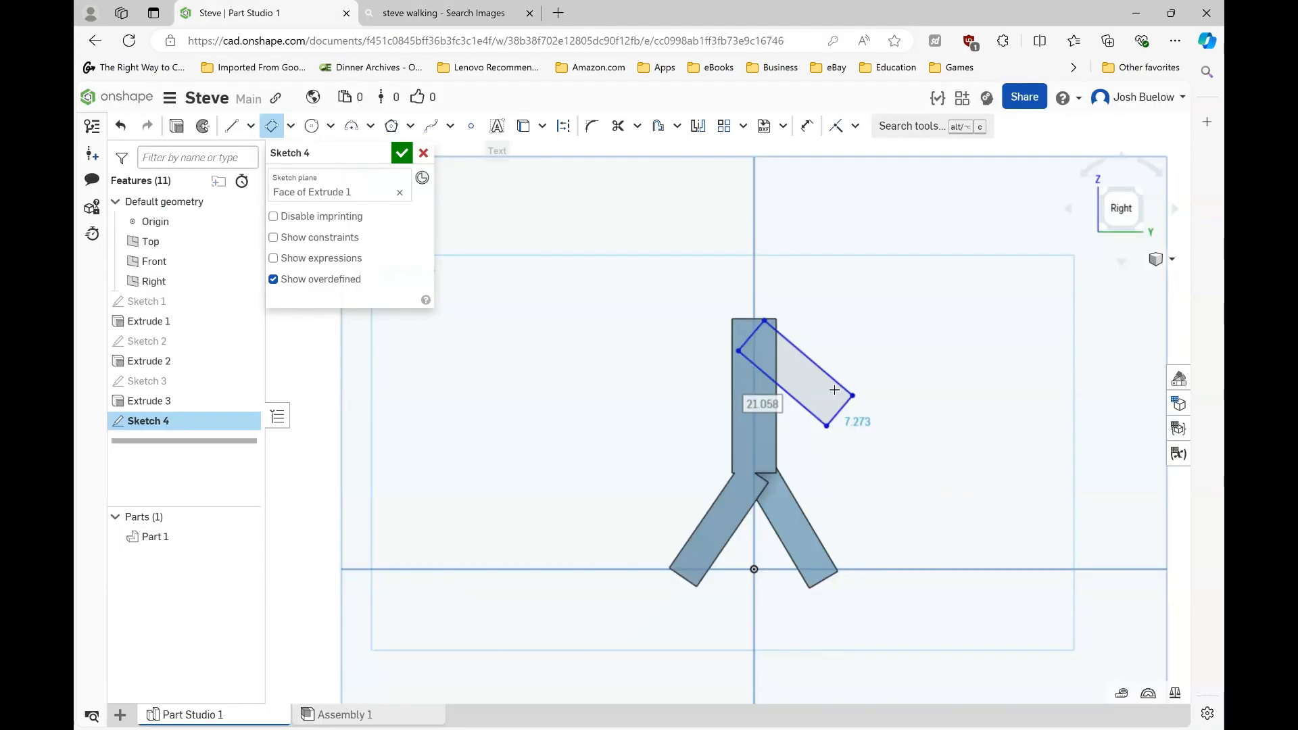
{"action": "double_click", "coordinate": [766, 405]}
{"action": "type", "text": "22"}
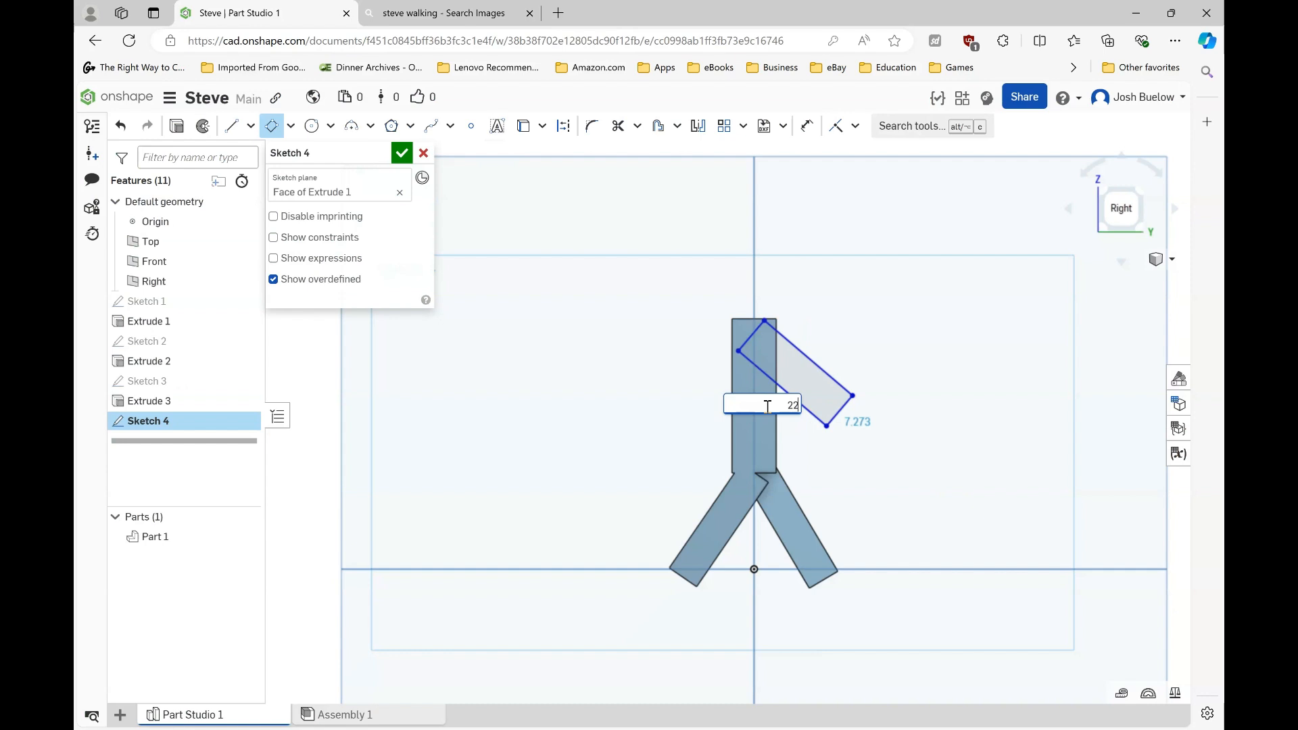
{"action": "key", "text": "Return"}
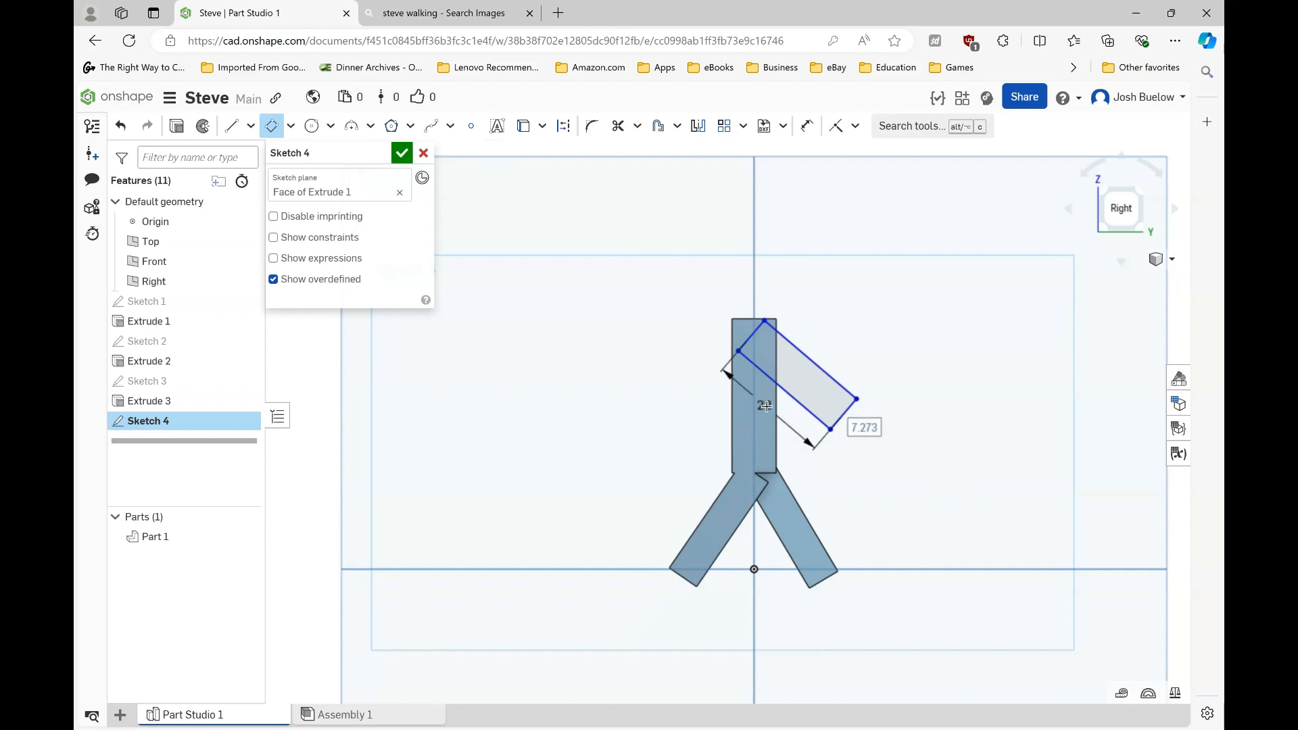
{"action": "type", "text": "6"}
{"action": "key", "text": "Return"}
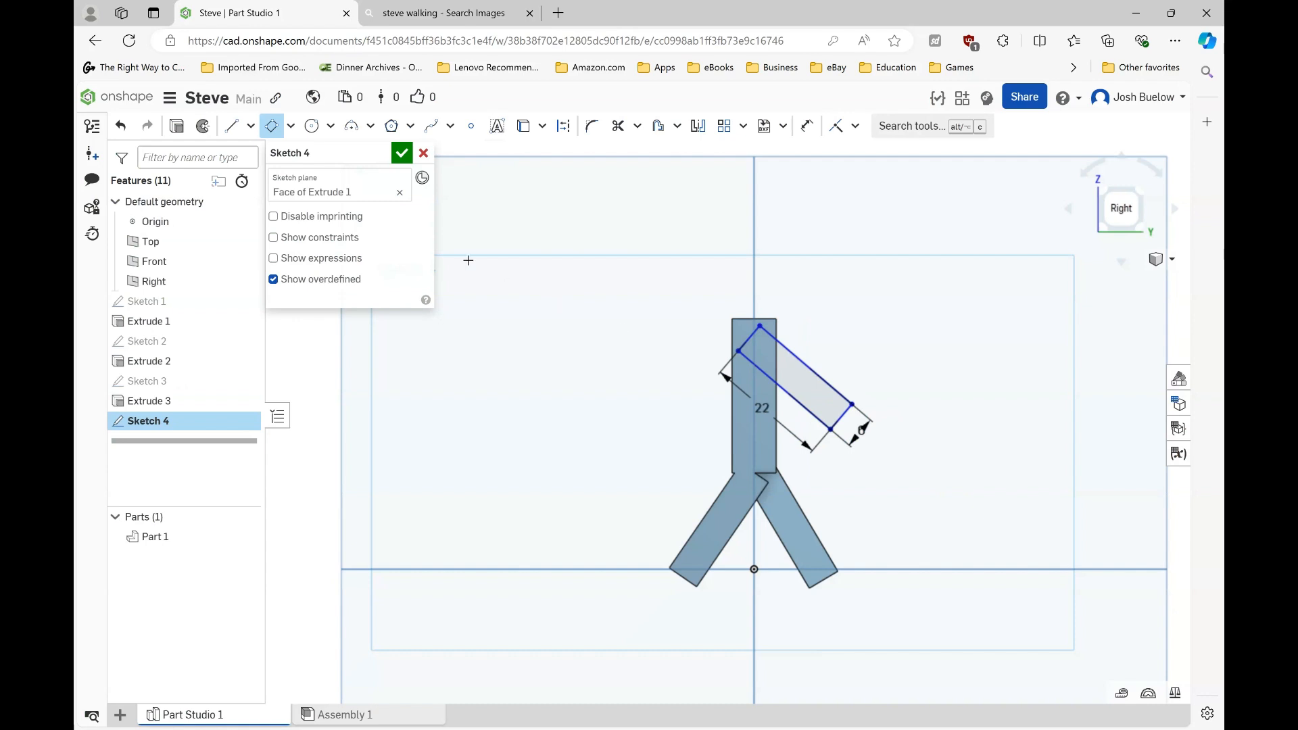
{"action": "left_click", "coordinate": [402, 154]}
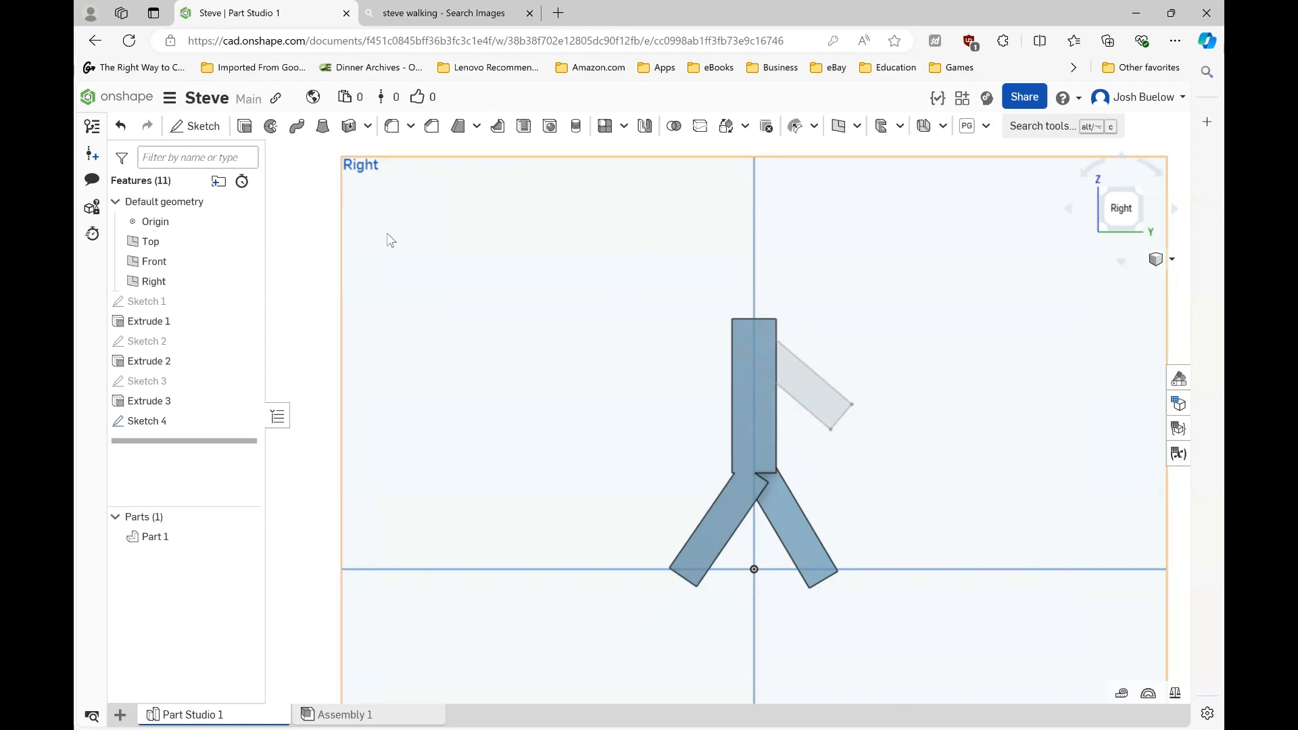
Extrude both regions of the first arm sketch outward from the body's side as a blind addition, 8.5 mm deep.
{"action": "left_click", "coordinate": [246, 132]}
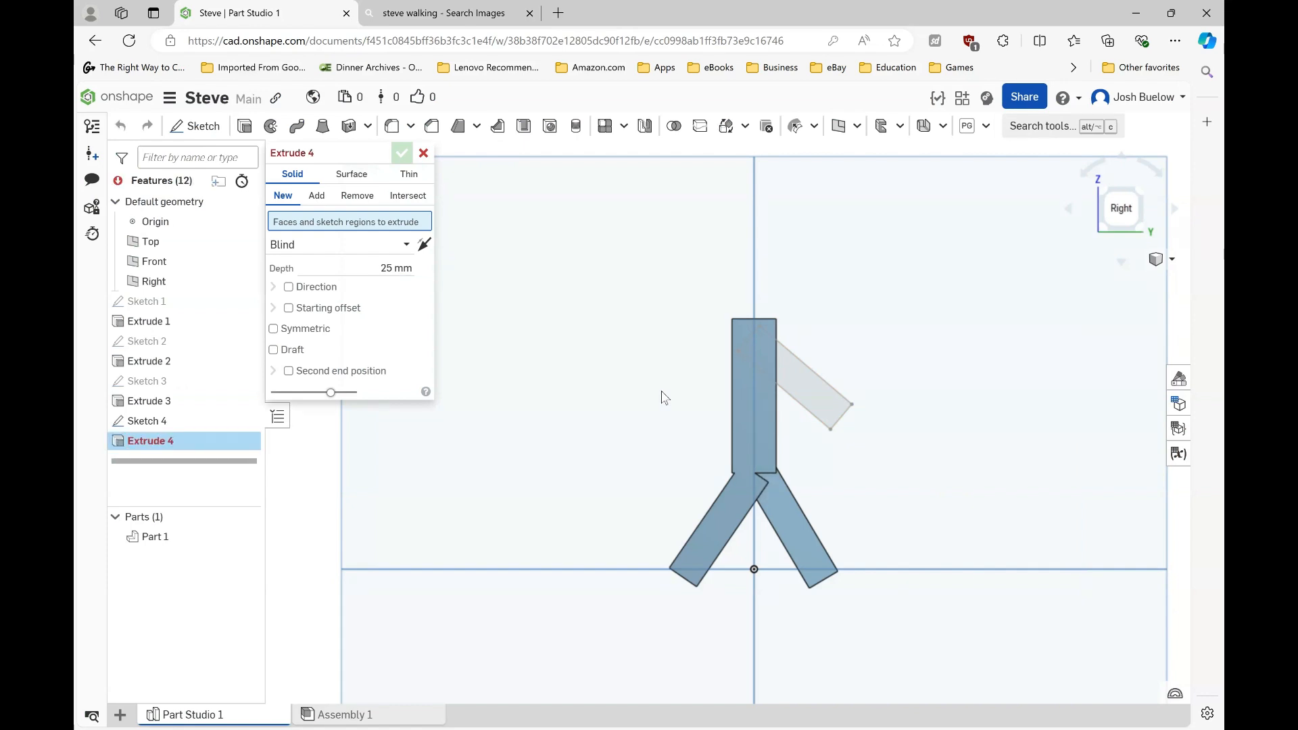
{"action": "right_click_drag", "start_coordinate": [662, 397], "coordinate": [651, 408]}
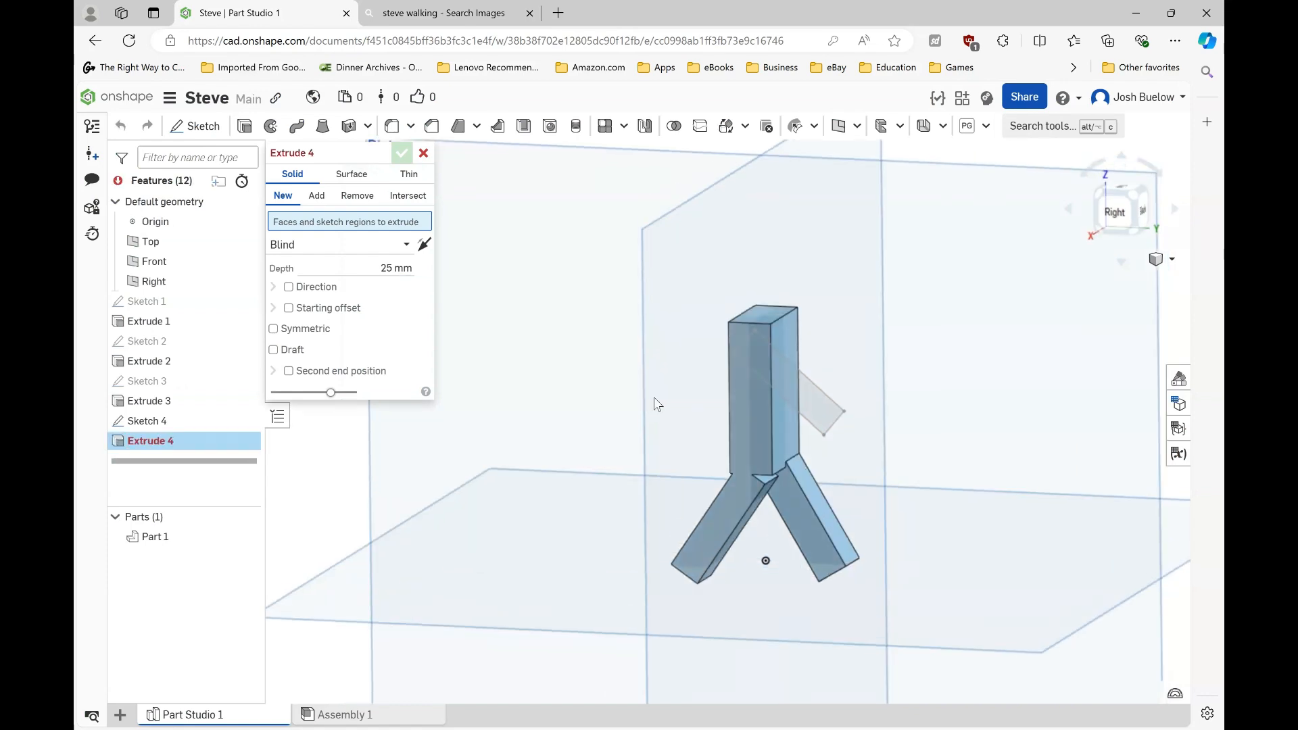
{"action": "left_click", "coordinate": [762, 365]}
{"action": "left_click", "coordinate": [788, 375]}
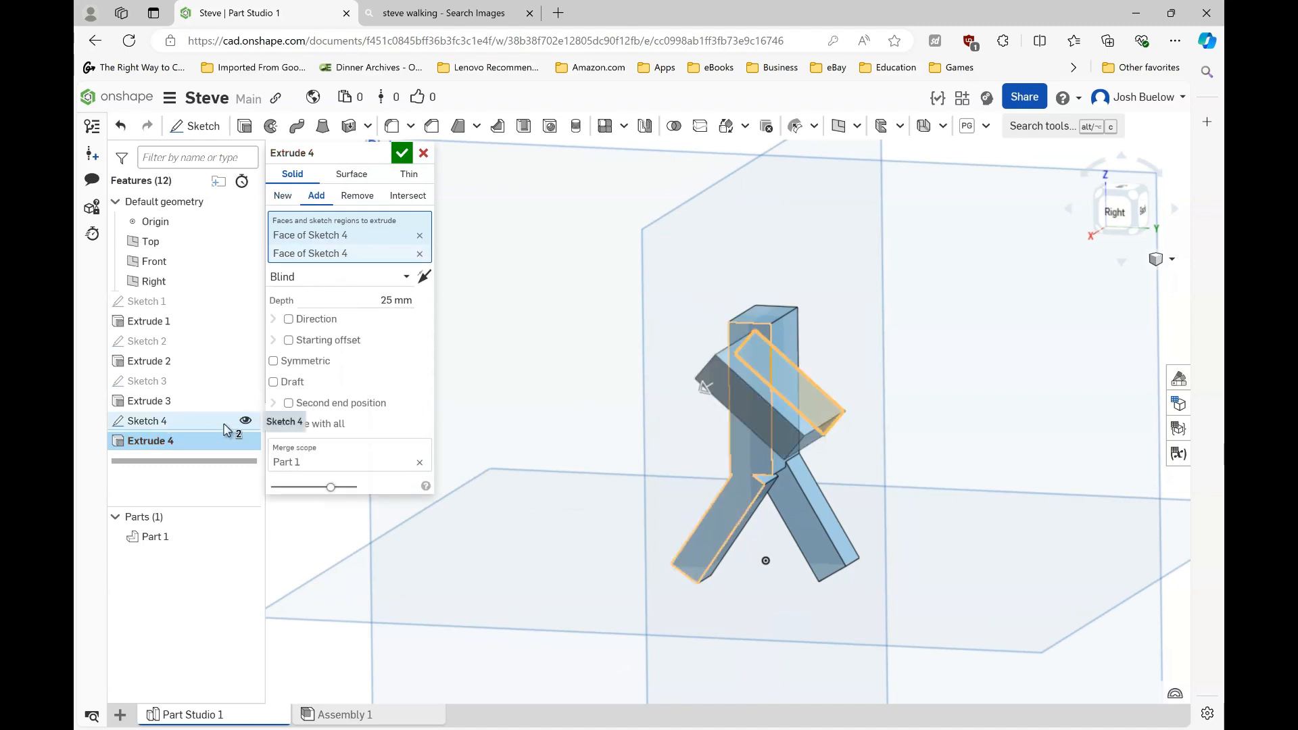
{"action": "mouse_move", "coordinate": [683, 440]}
{"action": "right_mouse_down"}
{"action": "mouse_move", "coordinate": [628, 464]}
{"action": "mouse_move", "coordinate": [694, 445]}
{"action": "right_mouse_up"}
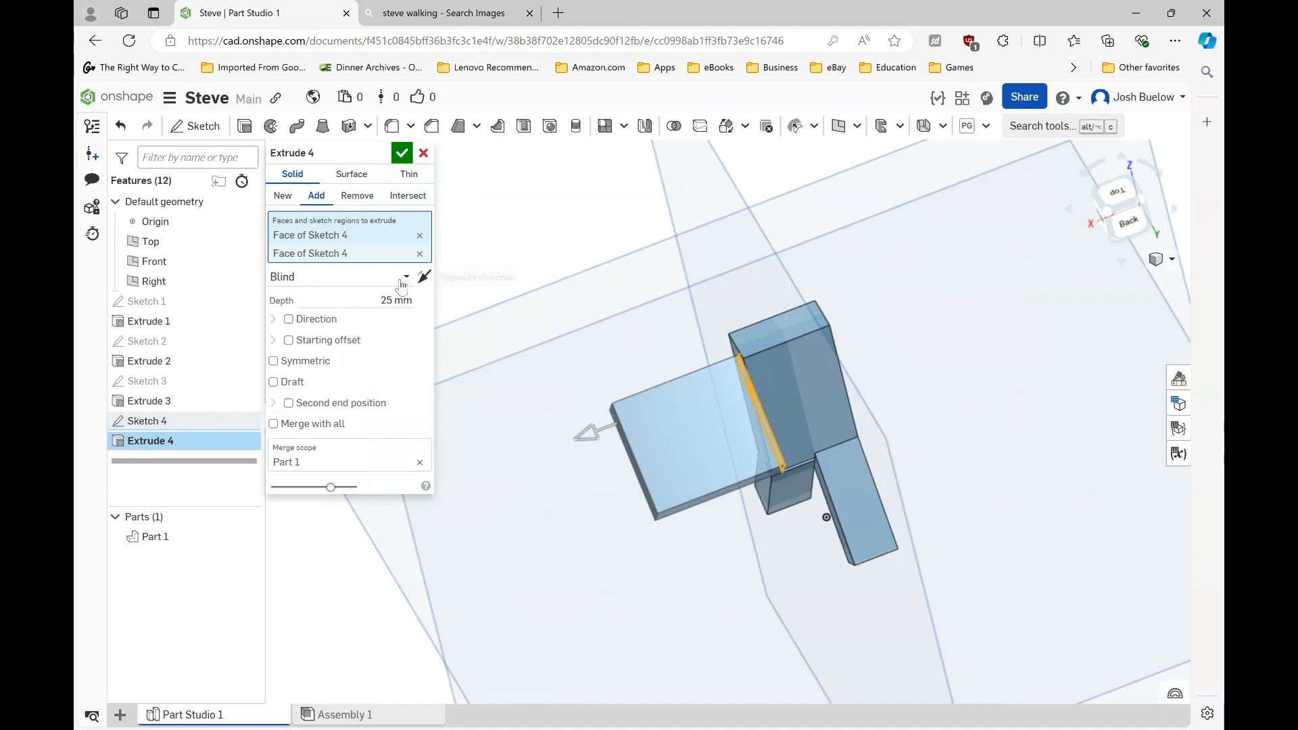
{"action": "left_click", "coordinate": [384, 299]}
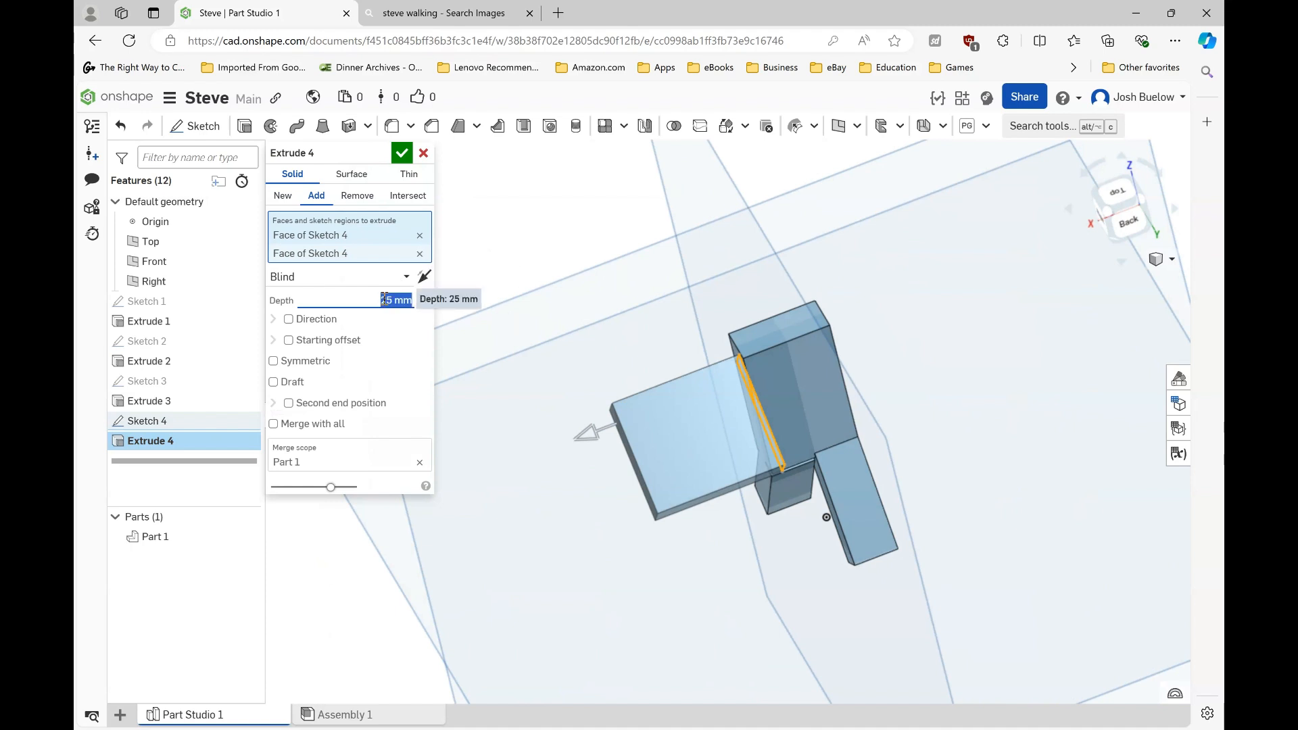
{"action": "type", "text": "8.5"}
{"action": "key", "text": "Return"}
Set the first arm's extrusion depth to 6 mm and accept the feature.
{"action": "right_click_drag", "start_coordinate": [656, 498], "coordinate": [468, 367]}
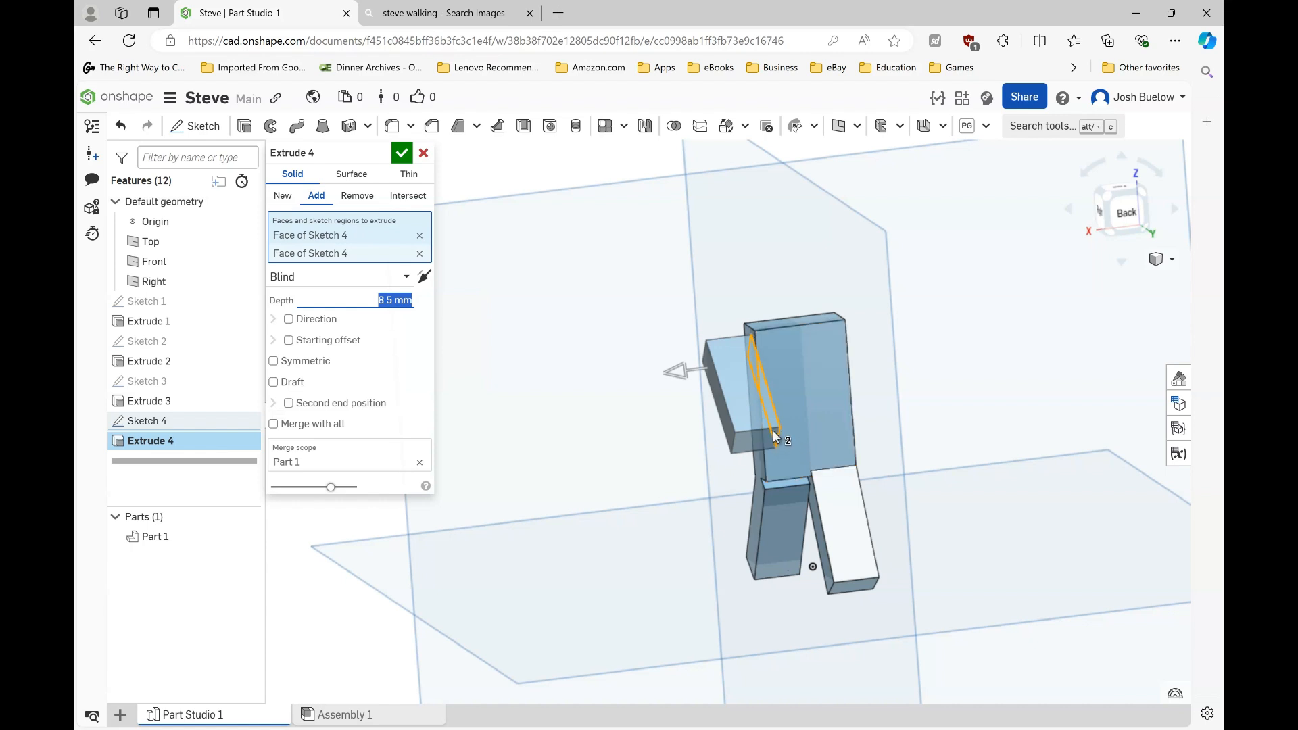
{"action": "type", "text": "6"}
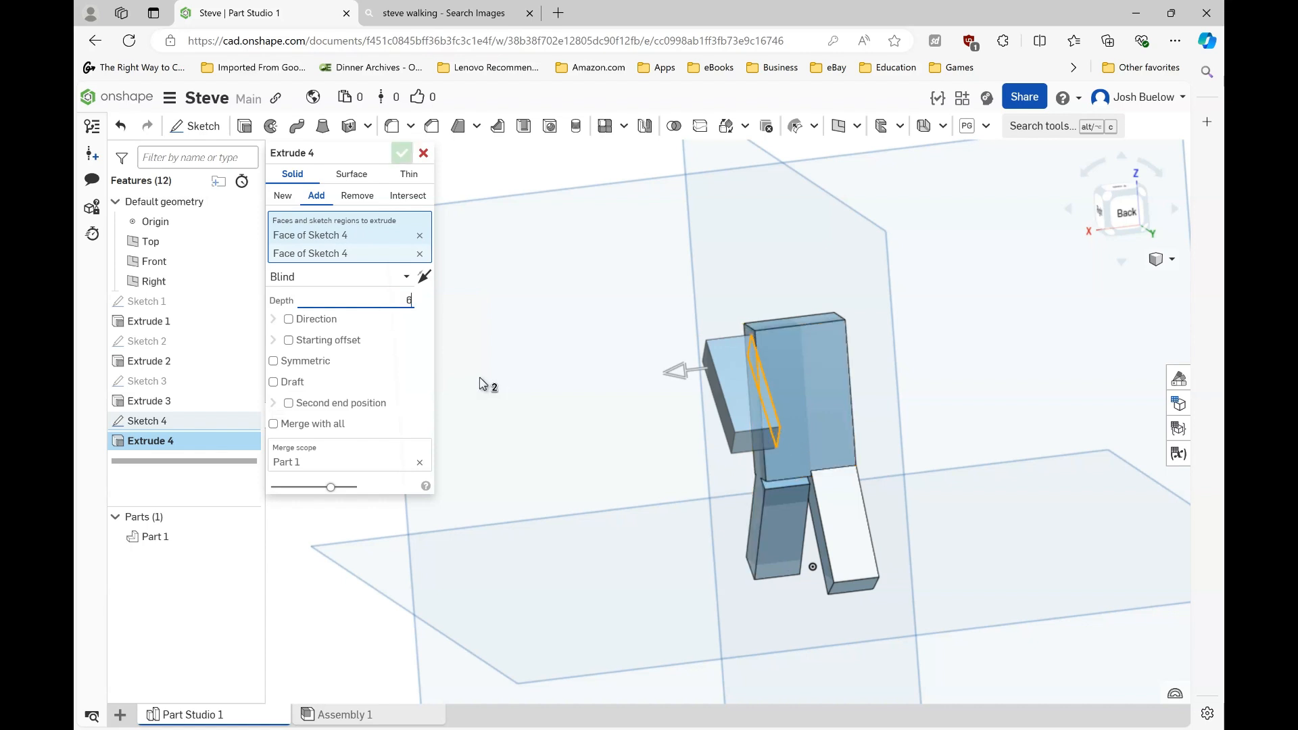
{"action": "key", "text": "Return"}
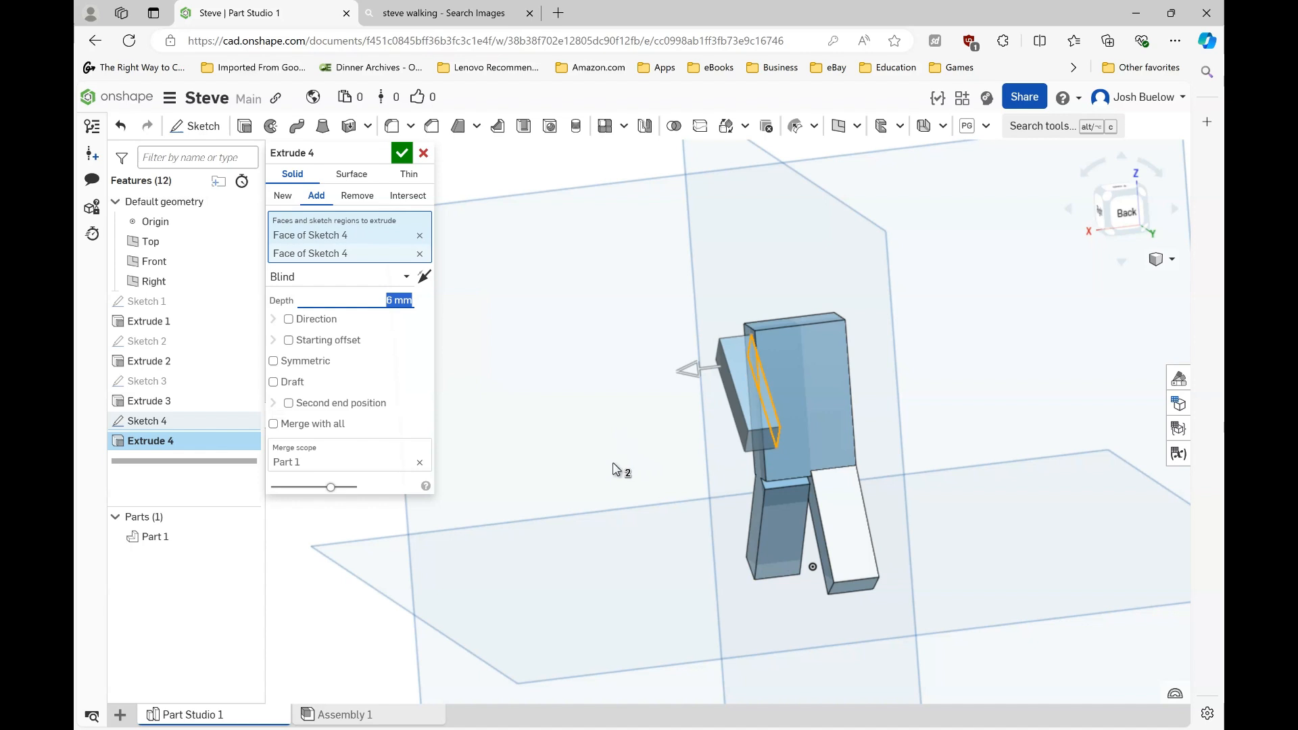
{"action": "mouse_move", "coordinate": [613, 459]}
{"action": "right_mouse_down"}
{"action": "mouse_move", "coordinate": [593, 465]}
{"action": "mouse_move", "coordinate": [631, 484]}
{"action": "mouse_move", "coordinate": [668, 480]}
{"action": "mouse_move", "coordinate": [609, 441]}
{"action": "right_mouse_up"}
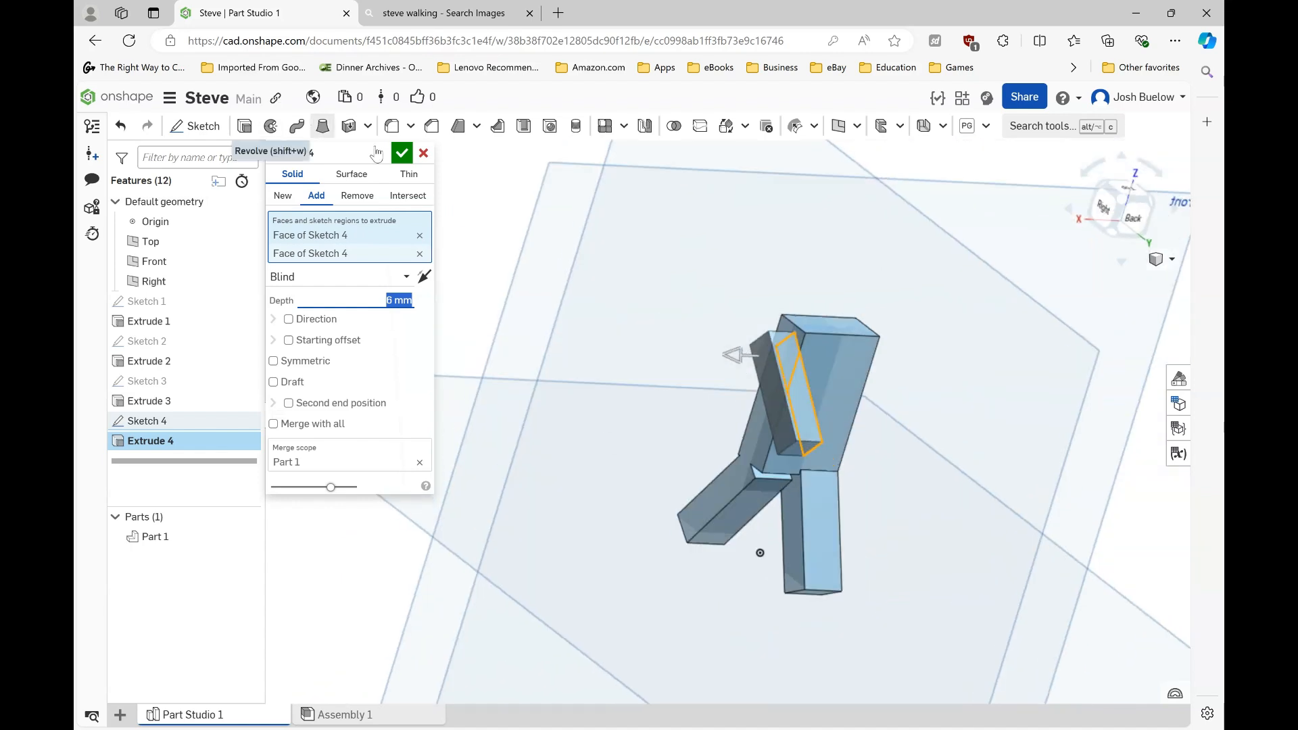
{"action": "left_click", "coordinate": [402, 153]}
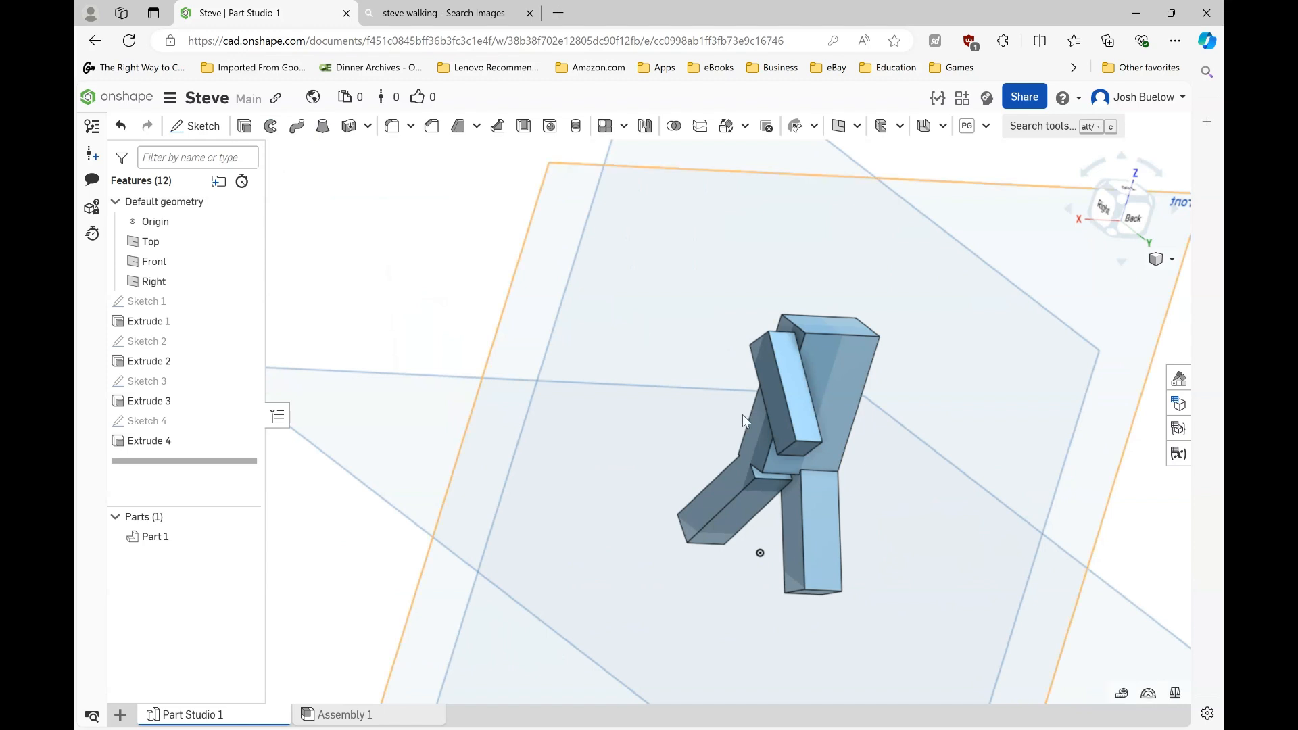
On the body block's opposite side face, sketch an aligned arm rectangle about 20.2 by 5.6 mm, slanting down opposite to the first arm.
{"action": "right_click_drag", "start_coordinate": [724, 400], "coordinate": [821, 390]}
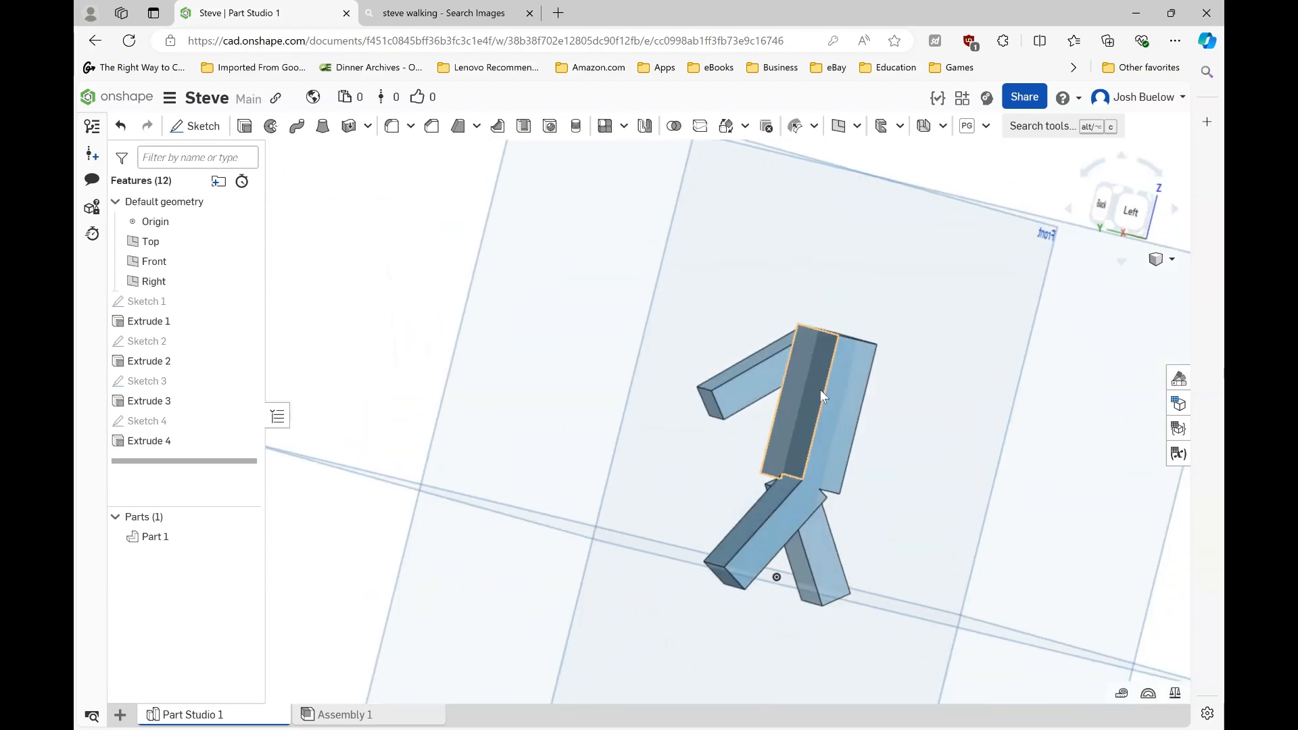
{"action": "left_click", "coordinate": [829, 395]}
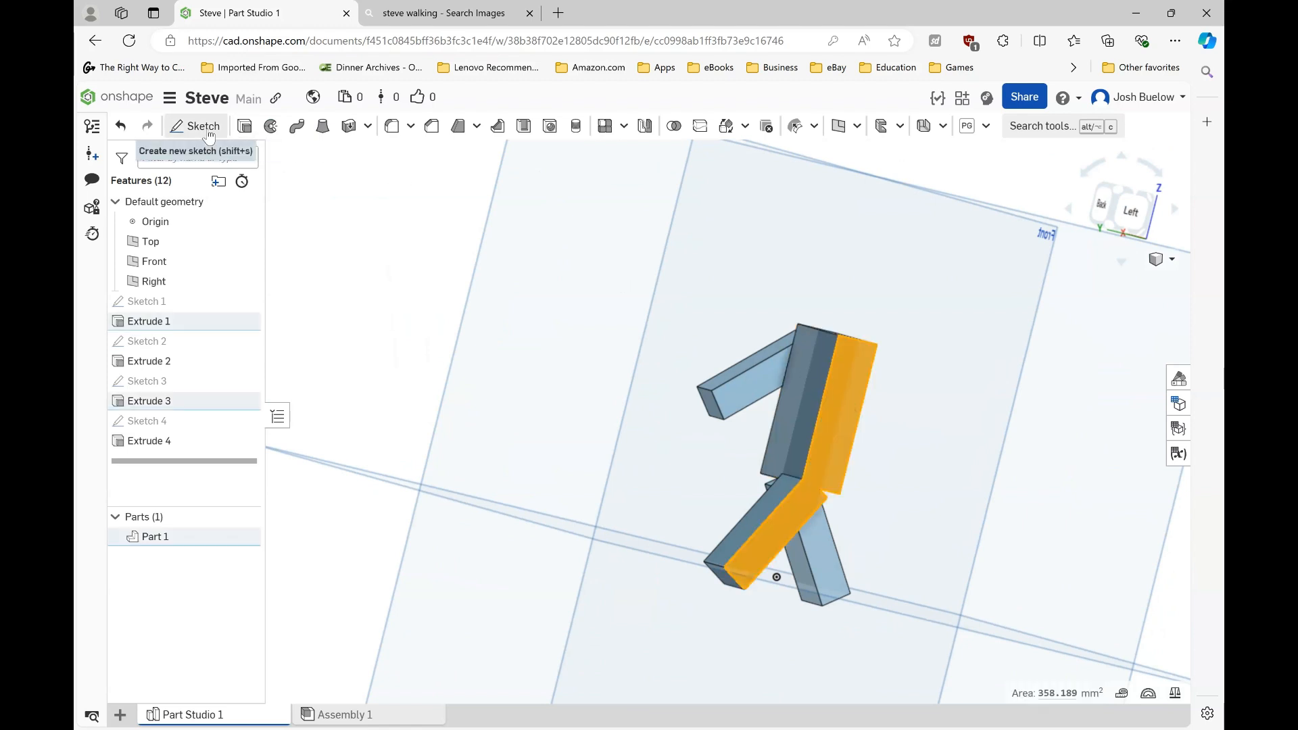
{"action": "left_click", "coordinate": [208, 135]}
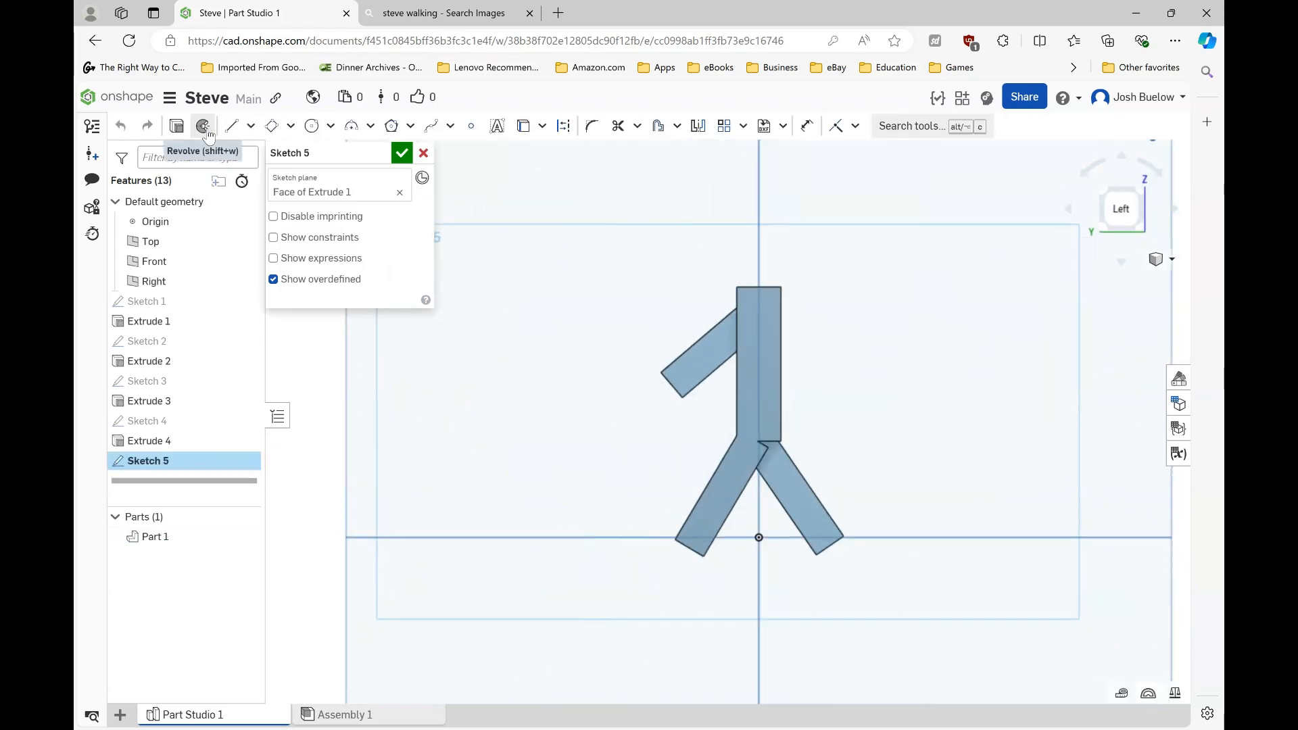
{"action": "left_click", "coordinate": [273, 129]}
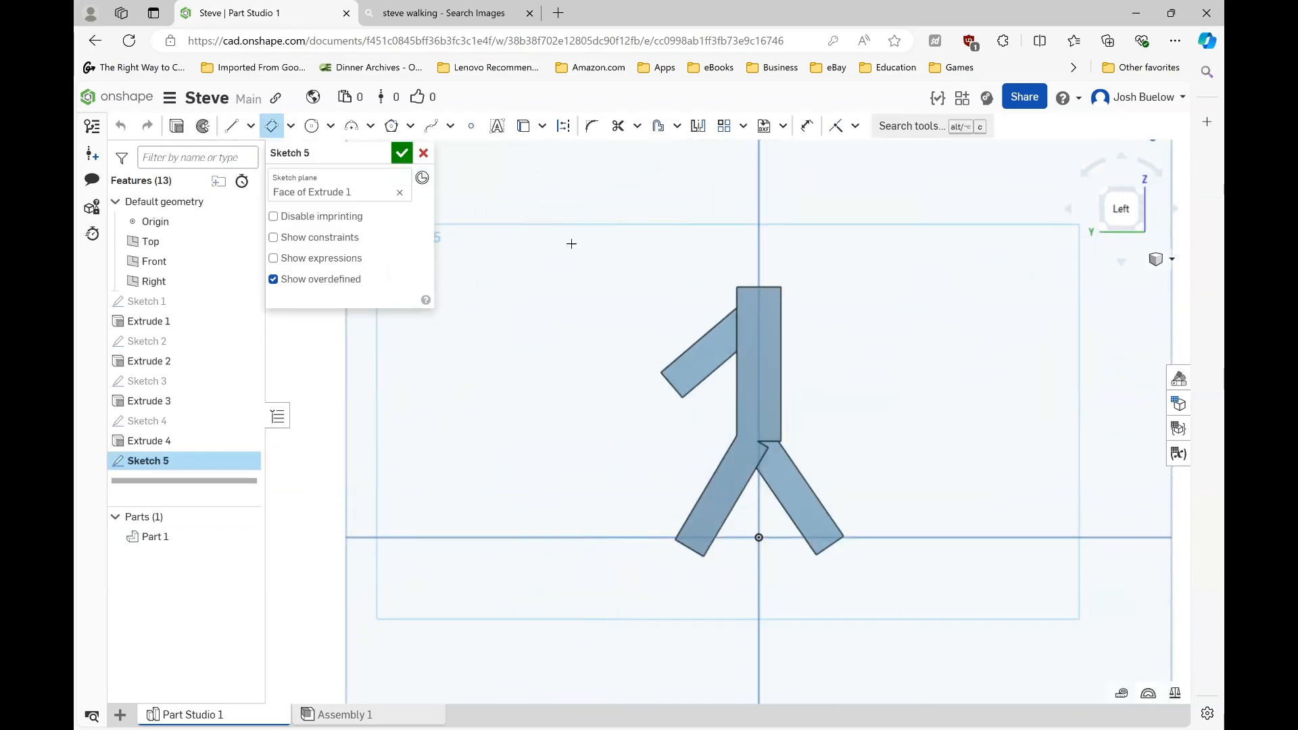
{"action": "left_click", "coordinate": [744, 315]}
{"action": "left_click", "coordinate": [829, 386]}
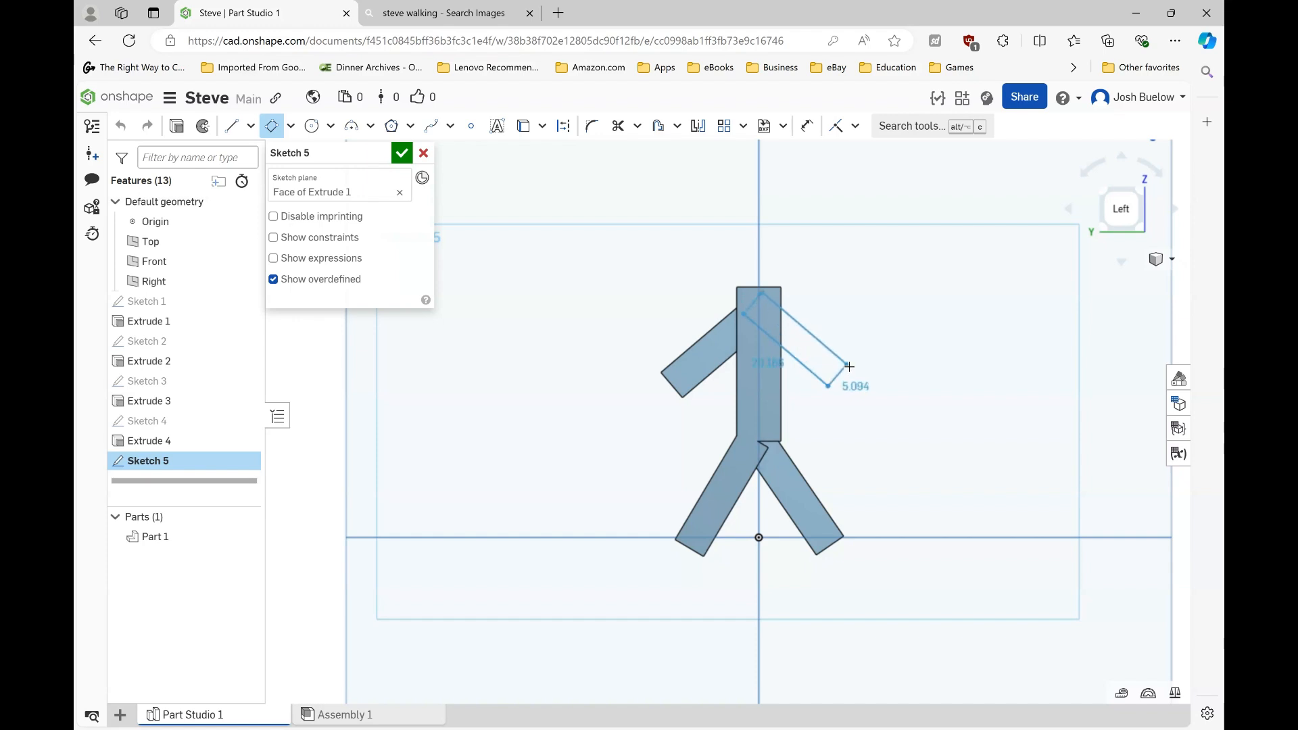
{"action": "left_click", "coordinate": [849, 364]}
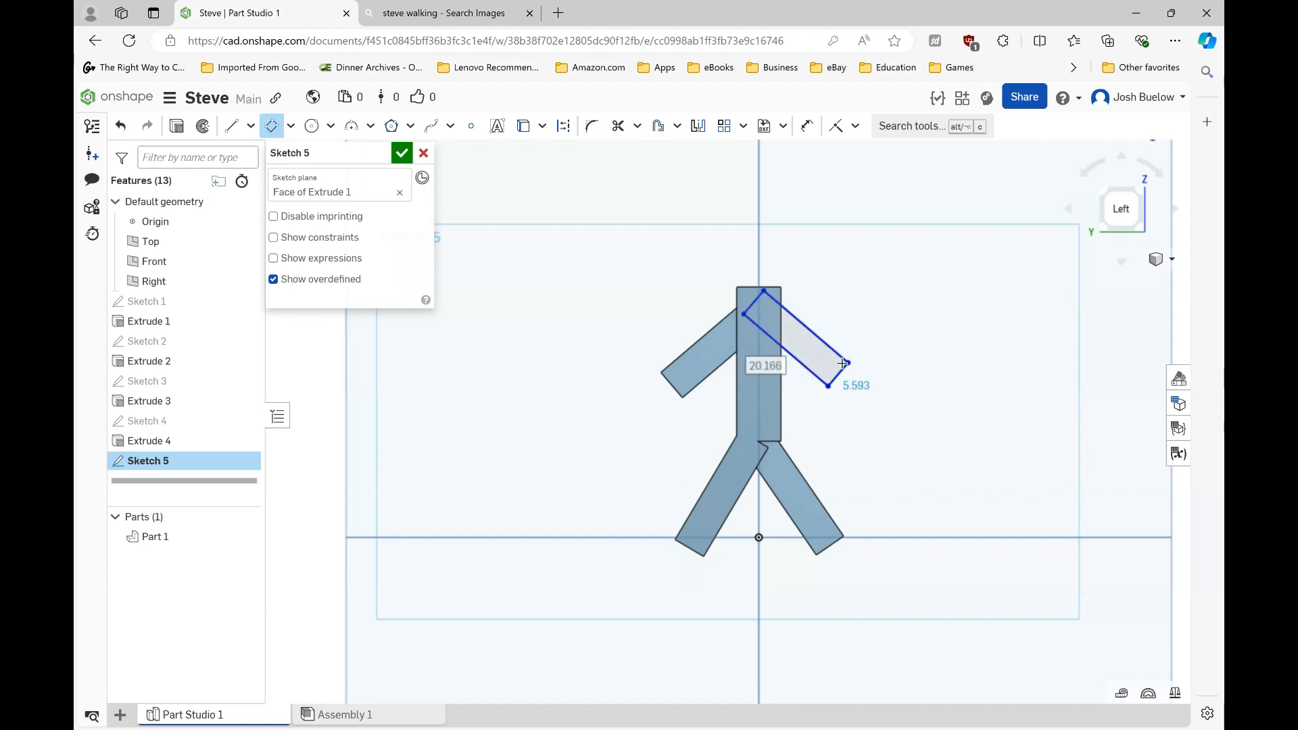
Dimension the second arm rectangle to 22 mm long and 6 mm wide and finish the sketch.
{"action": "double_click", "coordinate": [772, 368]}
{"action": "type", "text": "22"}
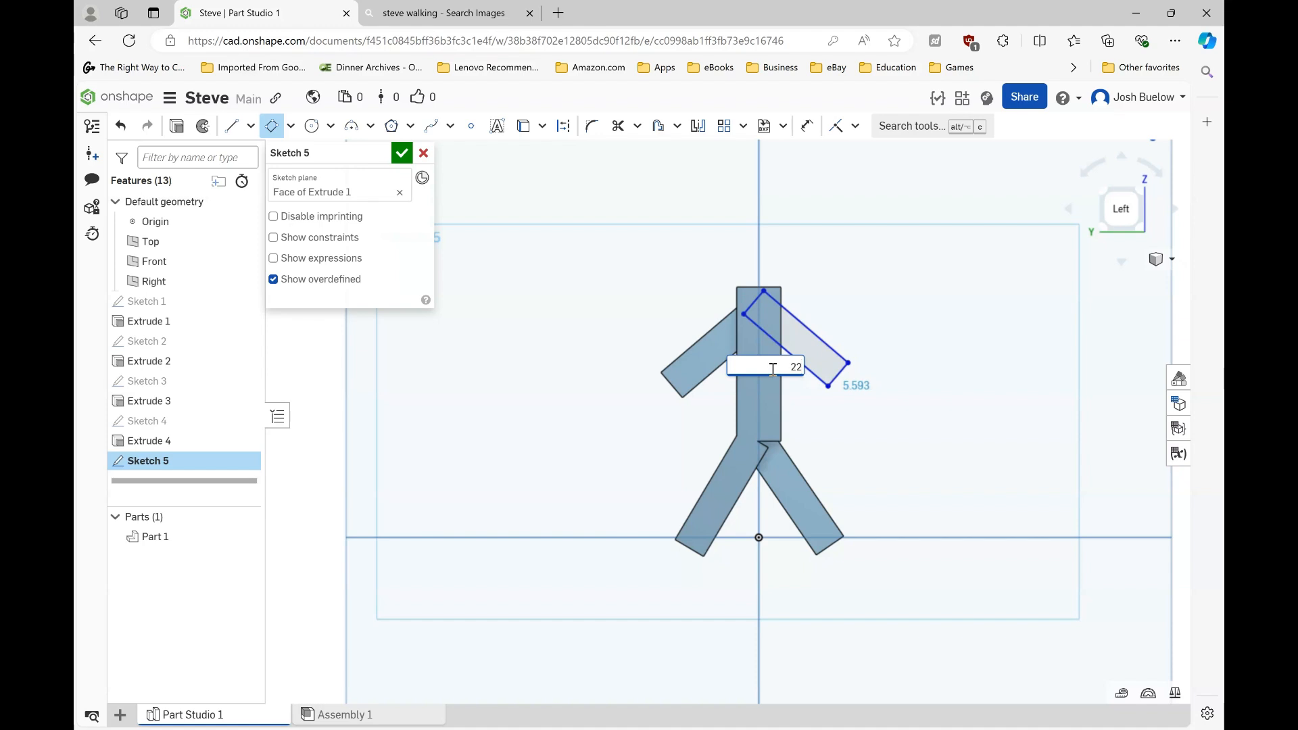
{"action": "key", "text": "Return"}
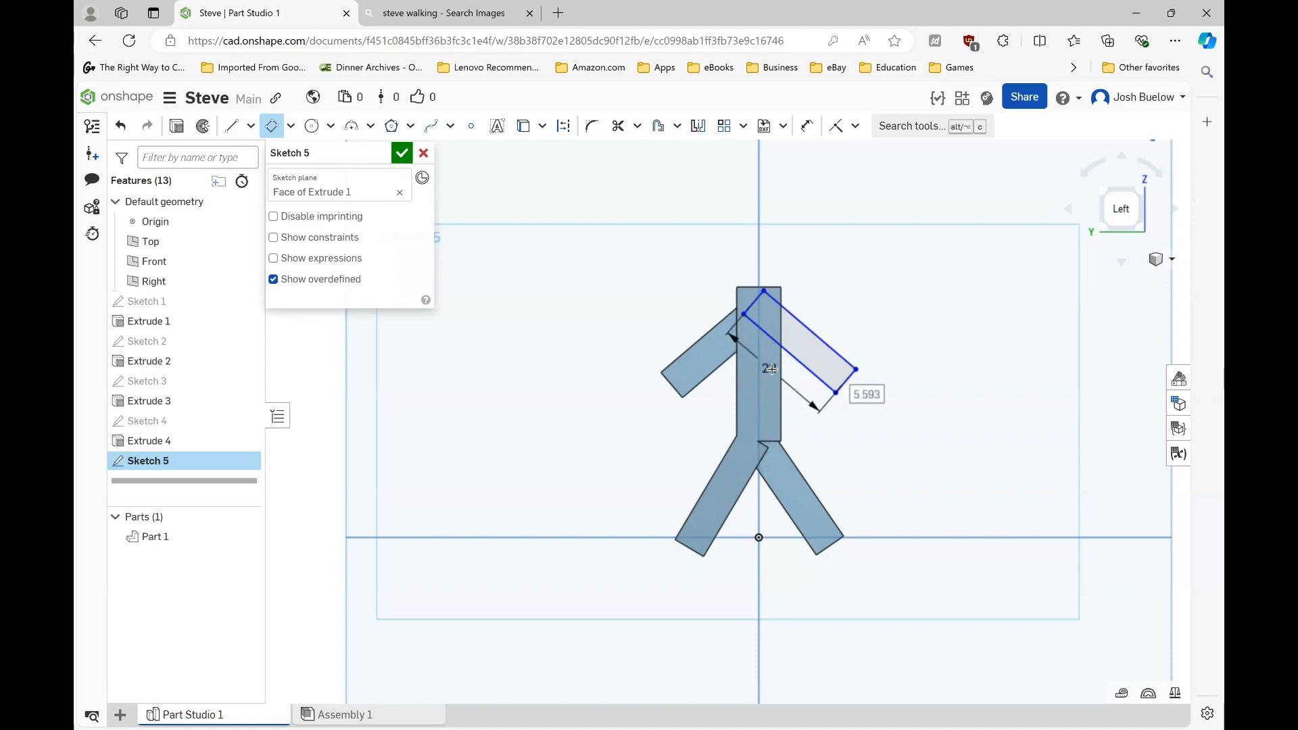
{"action": "double_click", "coordinate": [866, 394]}
{"action": "type", "text": "6"}
{"action": "key", "text": "Return"}
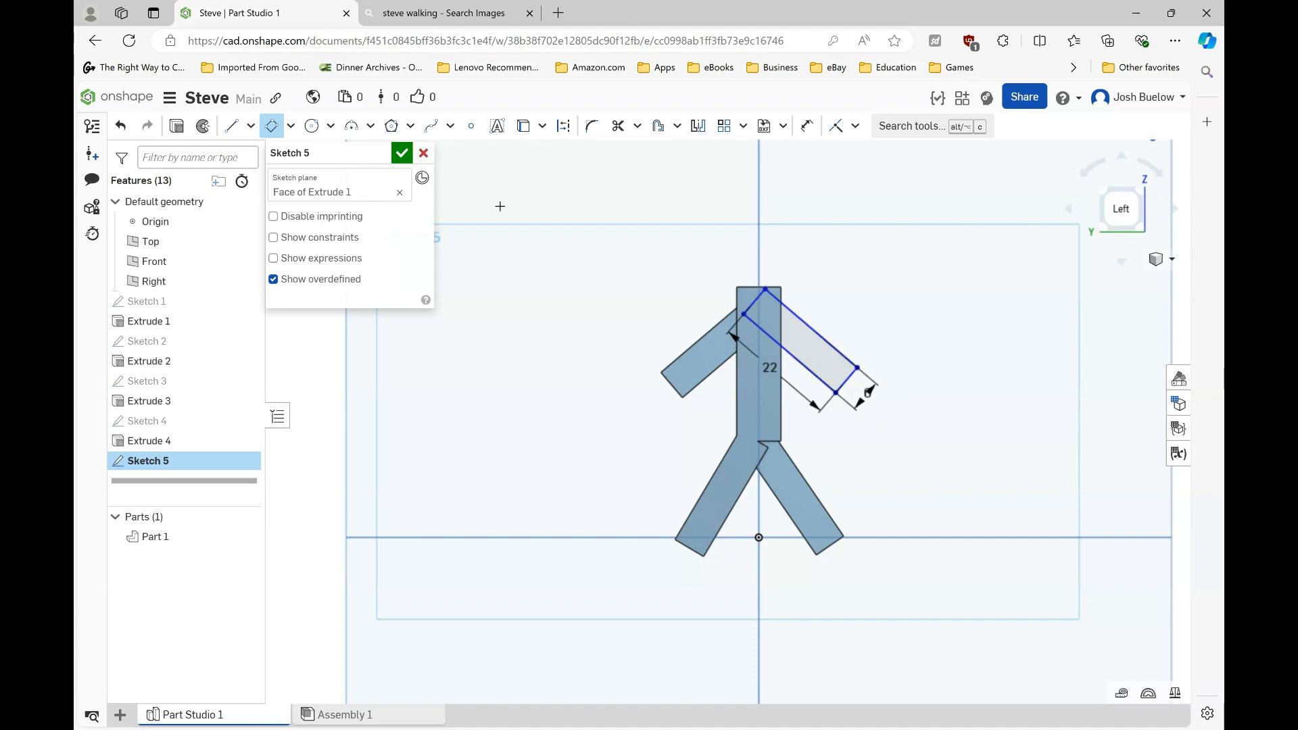
{"action": "left_click", "coordinate": [401, 155]}
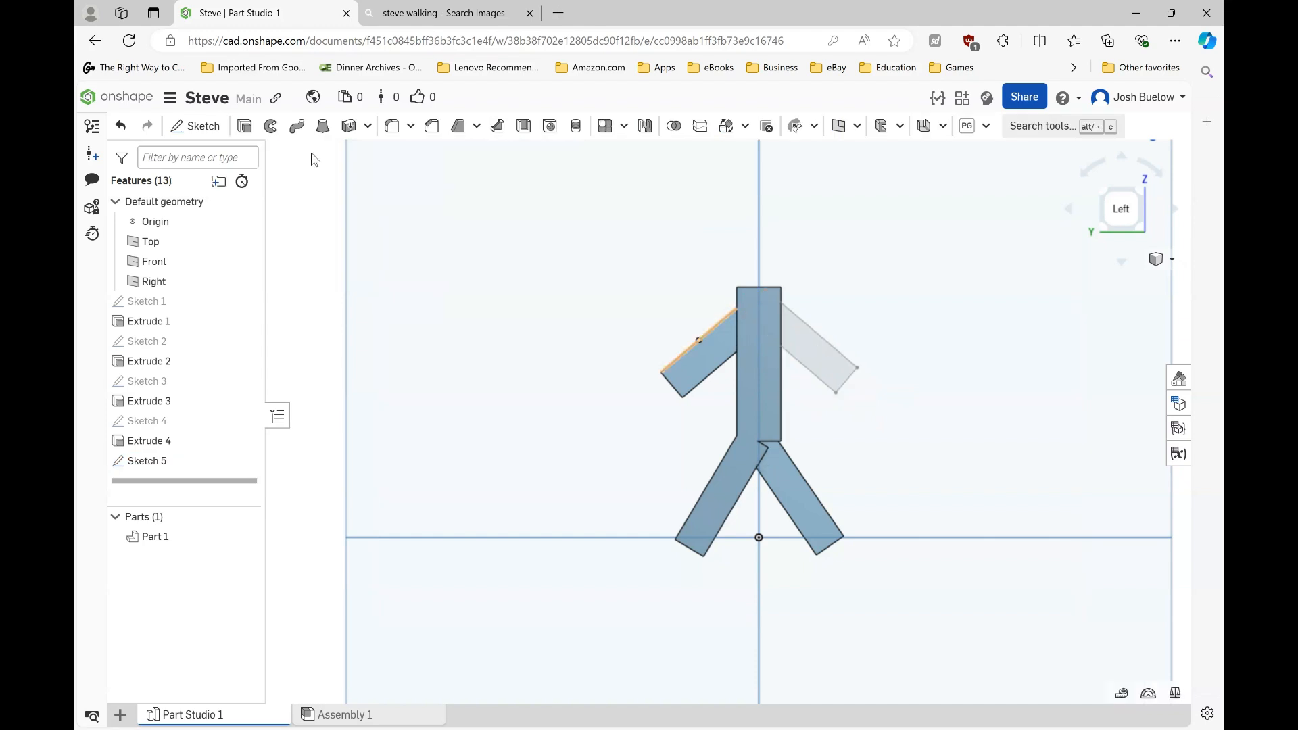
Extrude the whole second arm sketch outward from the body as a blind addition, 6 mm deep, and inspect both arms.
{"action": "left_click", "coordinate": [244, 128]}
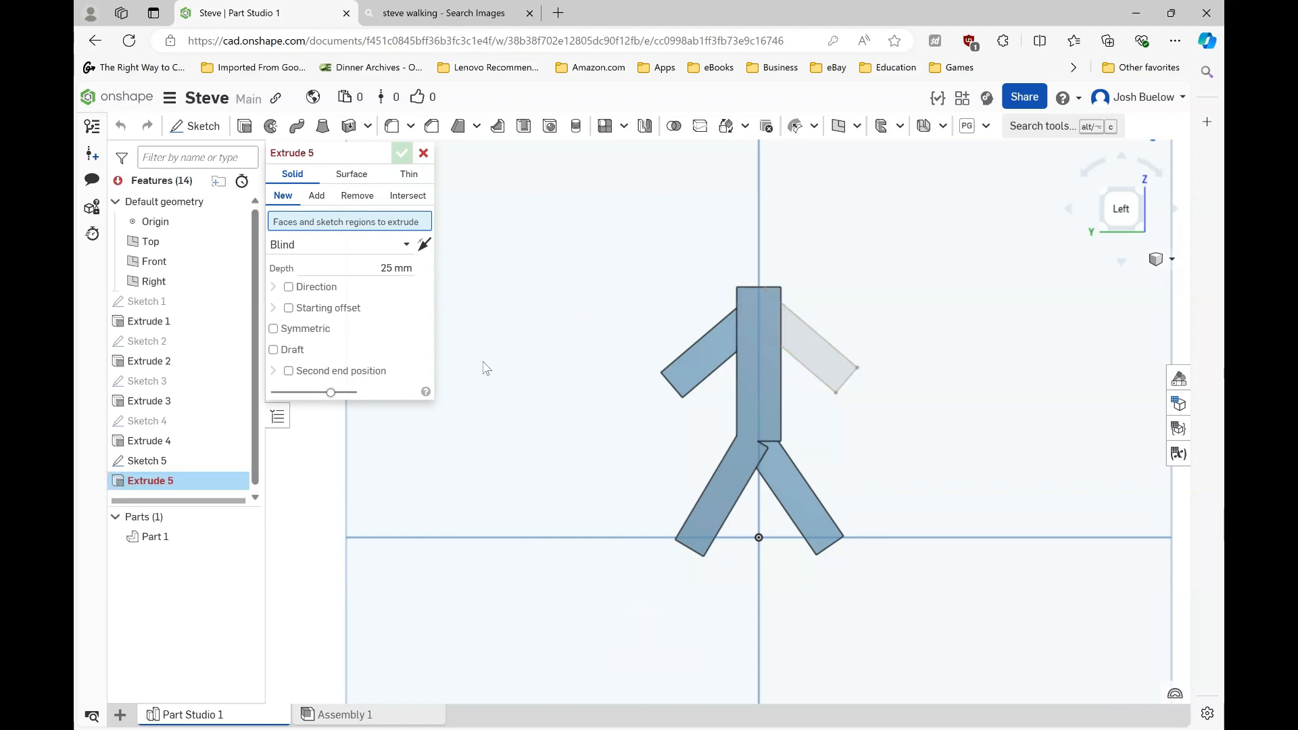
{"action": "left_click", "coordinate": [165, 460]}
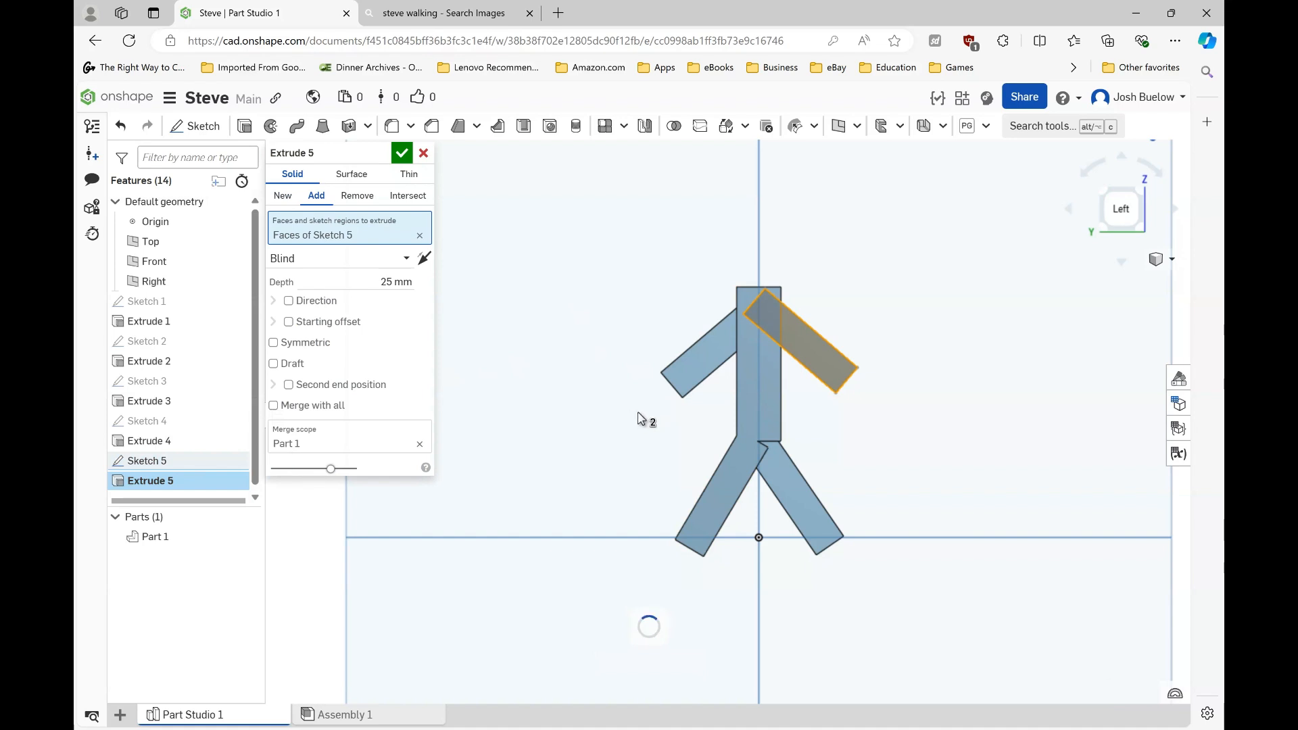
{"action": "right_click_drag", "start_coordinate": [640, 420], "coordinate": [674, 426]}
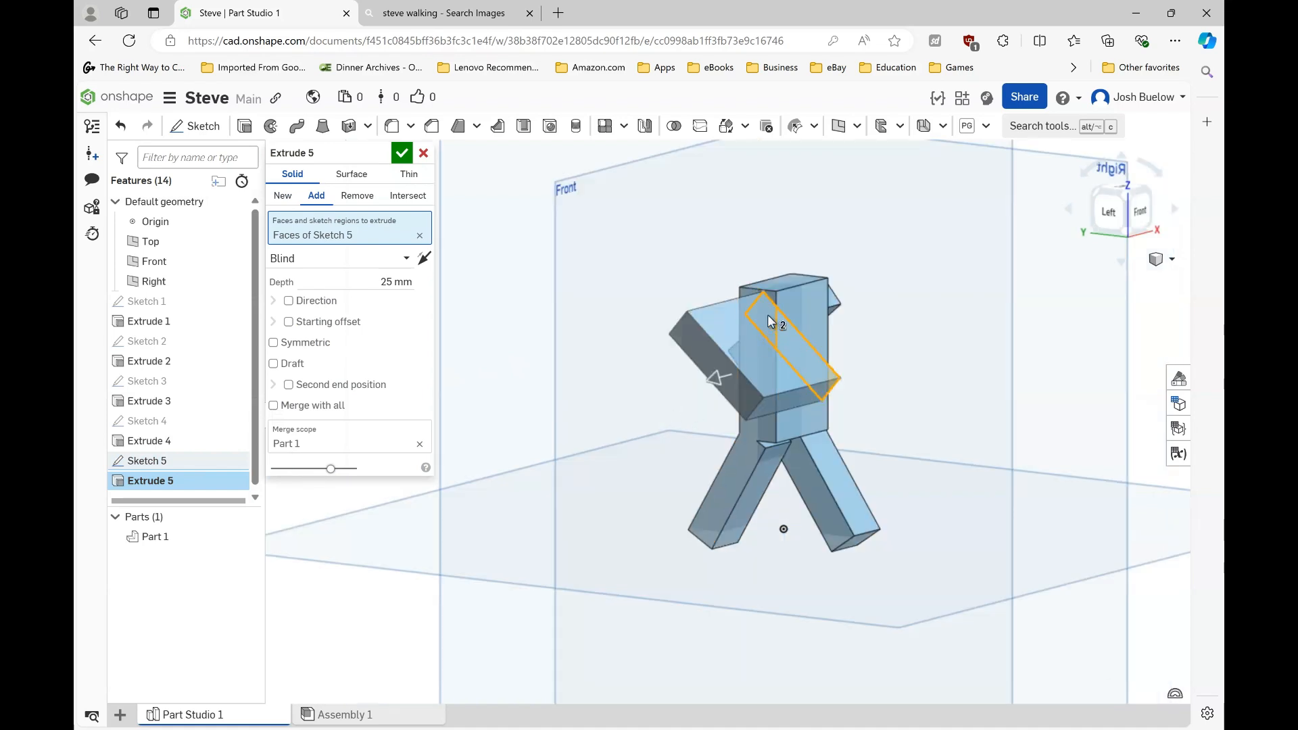
{"action": "left_click", "coordinate": [392, 283]}
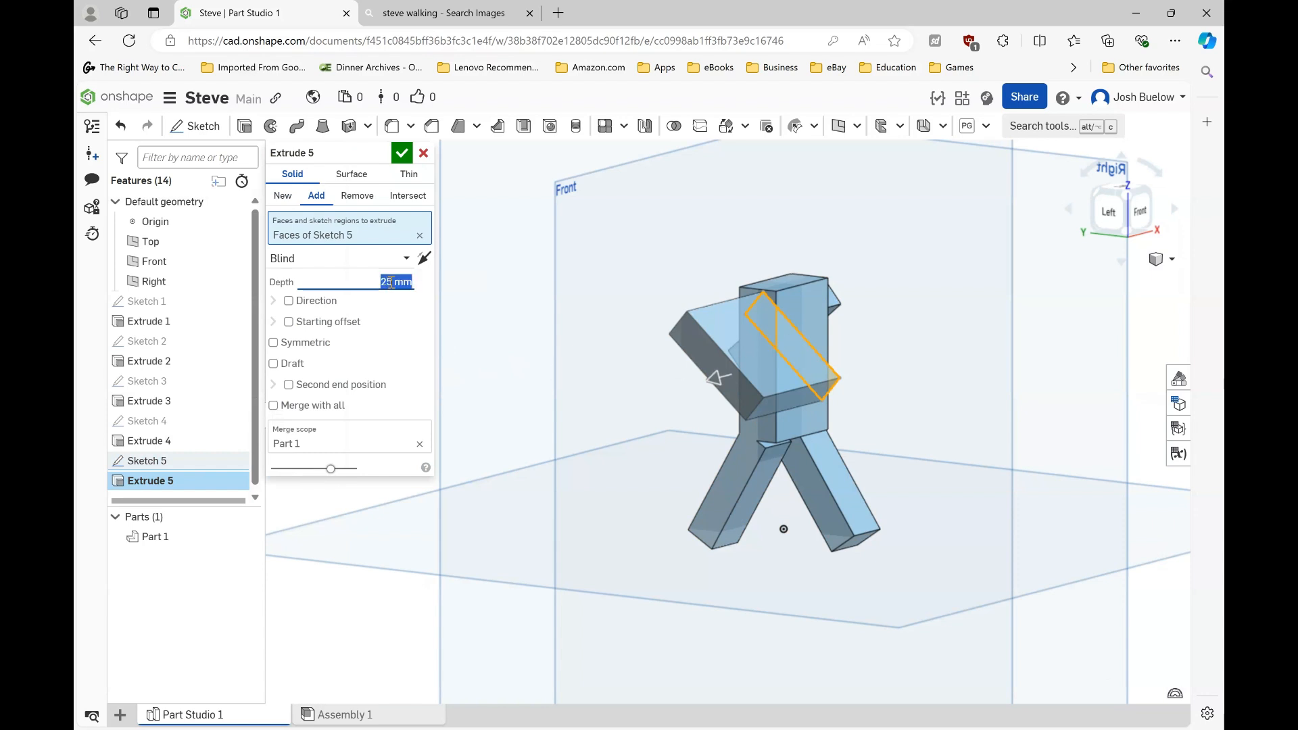
{"action": "type", "text": "6"}
{"action": "key", "text": "Return"}
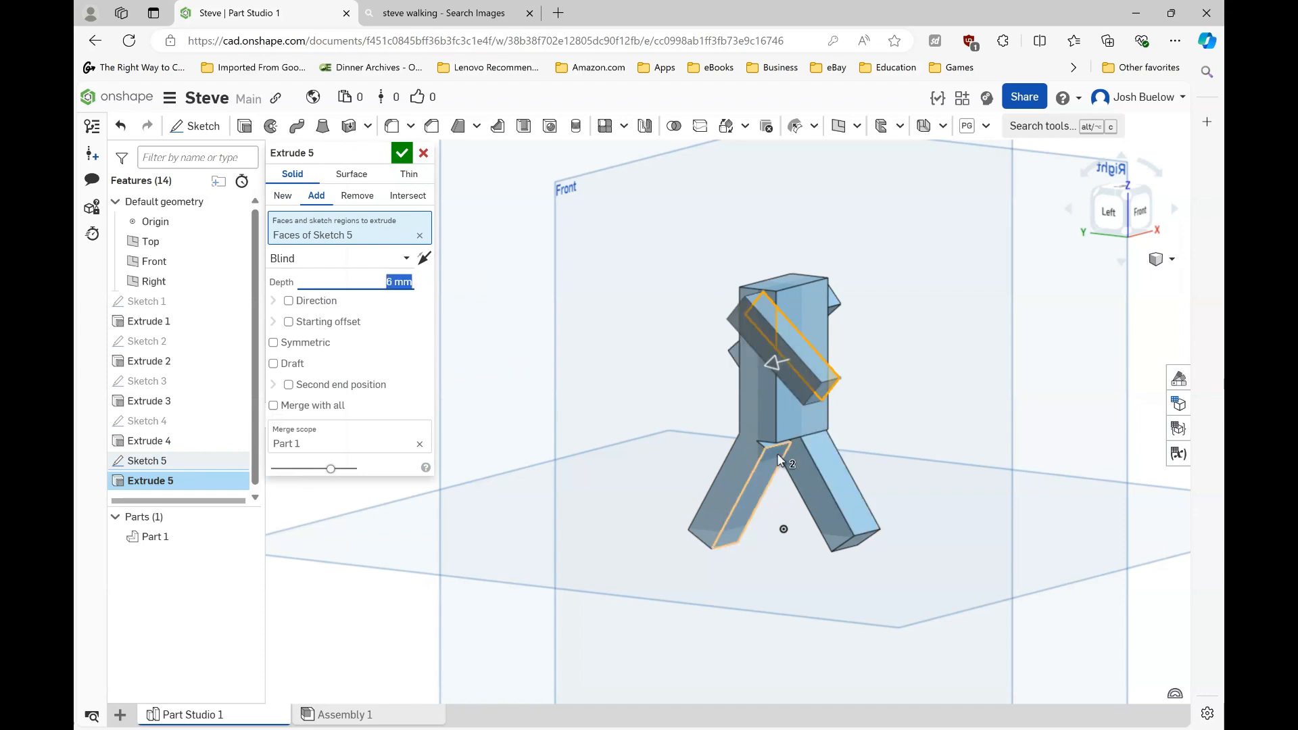
{"action": "right_click_drag", "start_coordinate": [777, 453], "coordinate": [745, 476]}
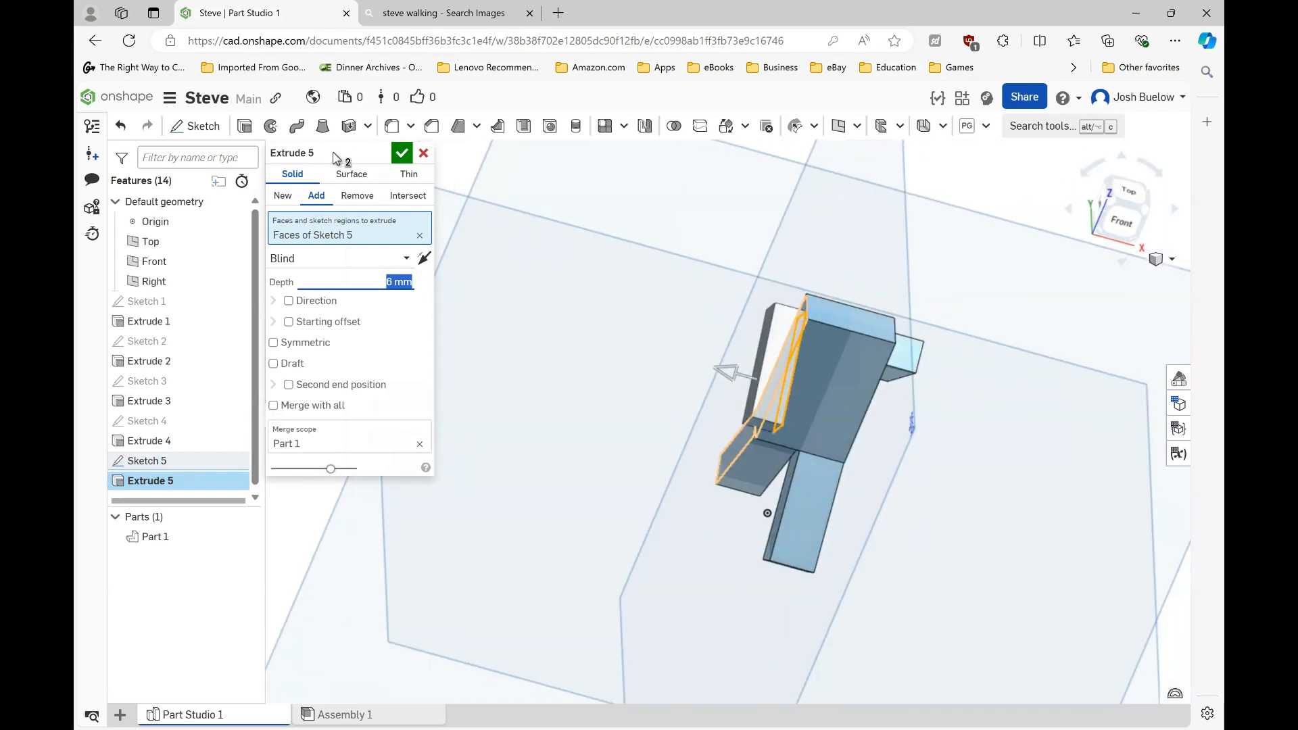
{"action": "left_click", "coordinate": [396, 158]}
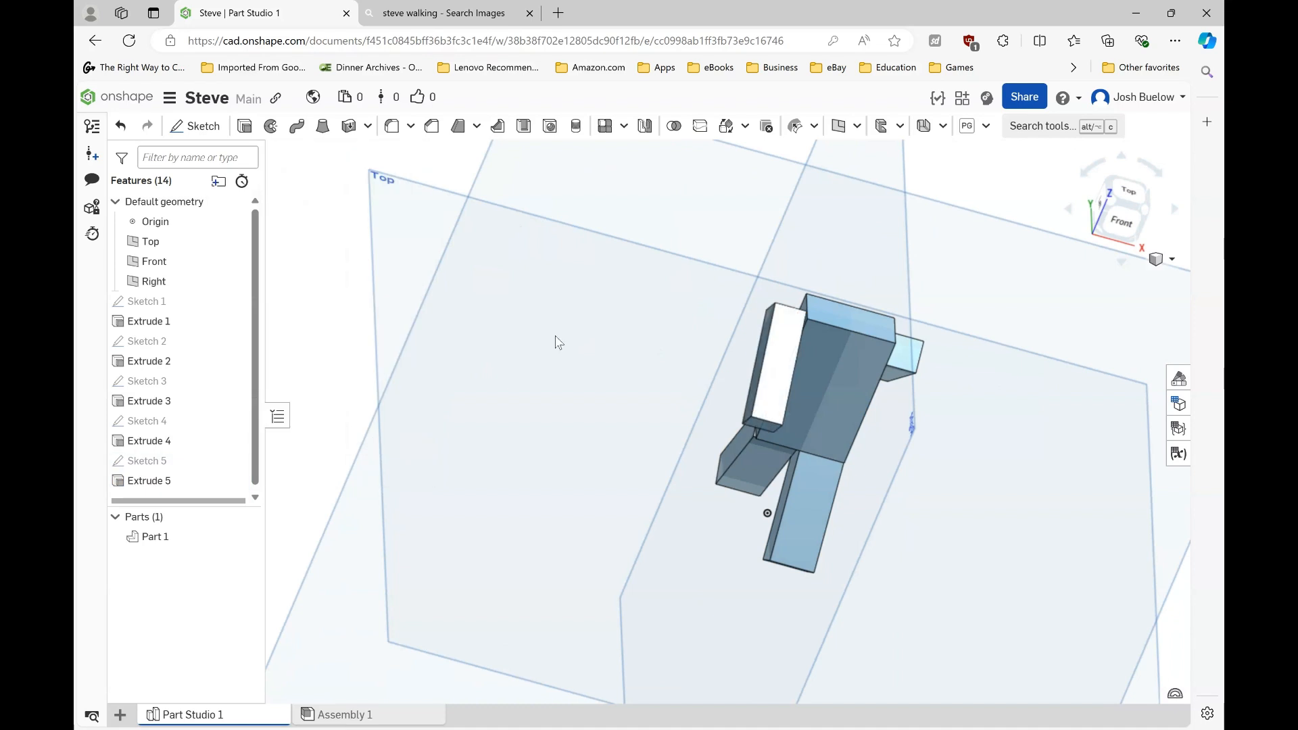
{"action": "right_click_drag", "start_coordinate": [662, 443], "coordinate": [637, 292]}
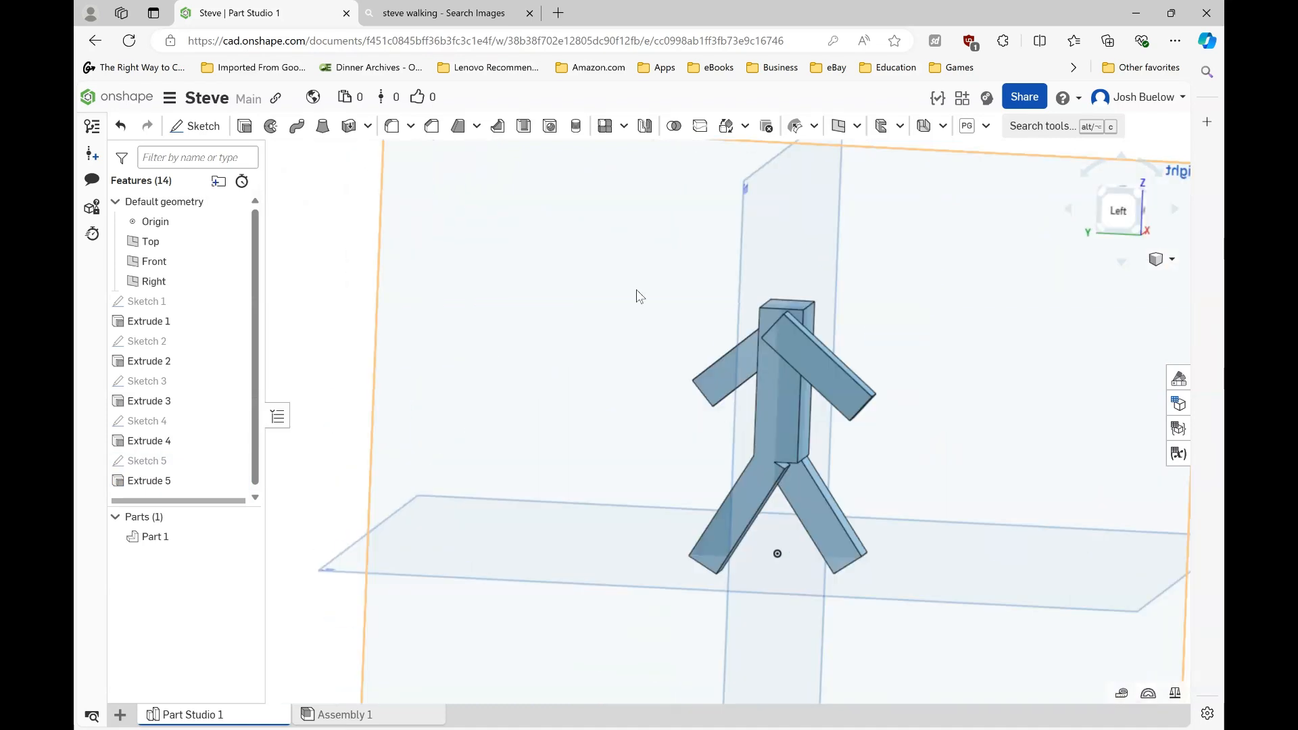
Start a sketch on the Right plane, view it face-on, and check the head in the walking Steve reference images.
{"action": "left_click", "coordinate": [610, 230]}
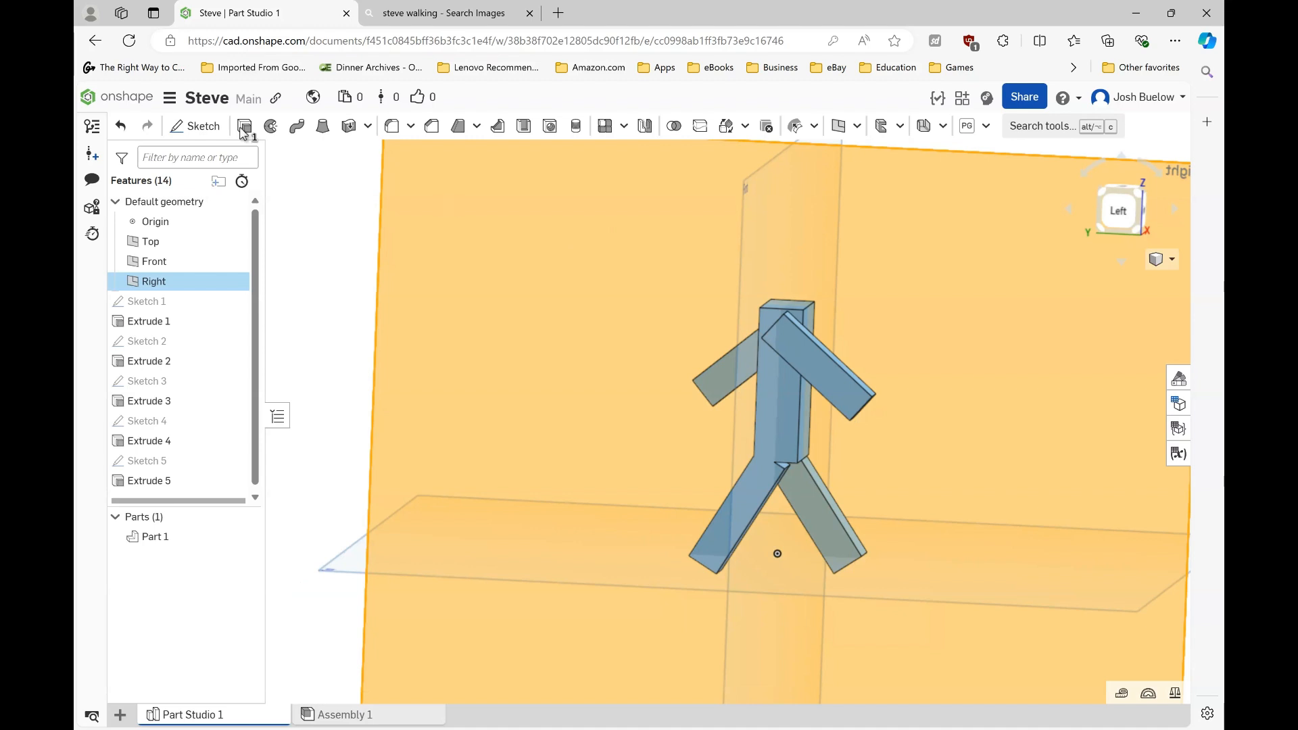
{"action": "left_click", "coordinate": [200, 130]}
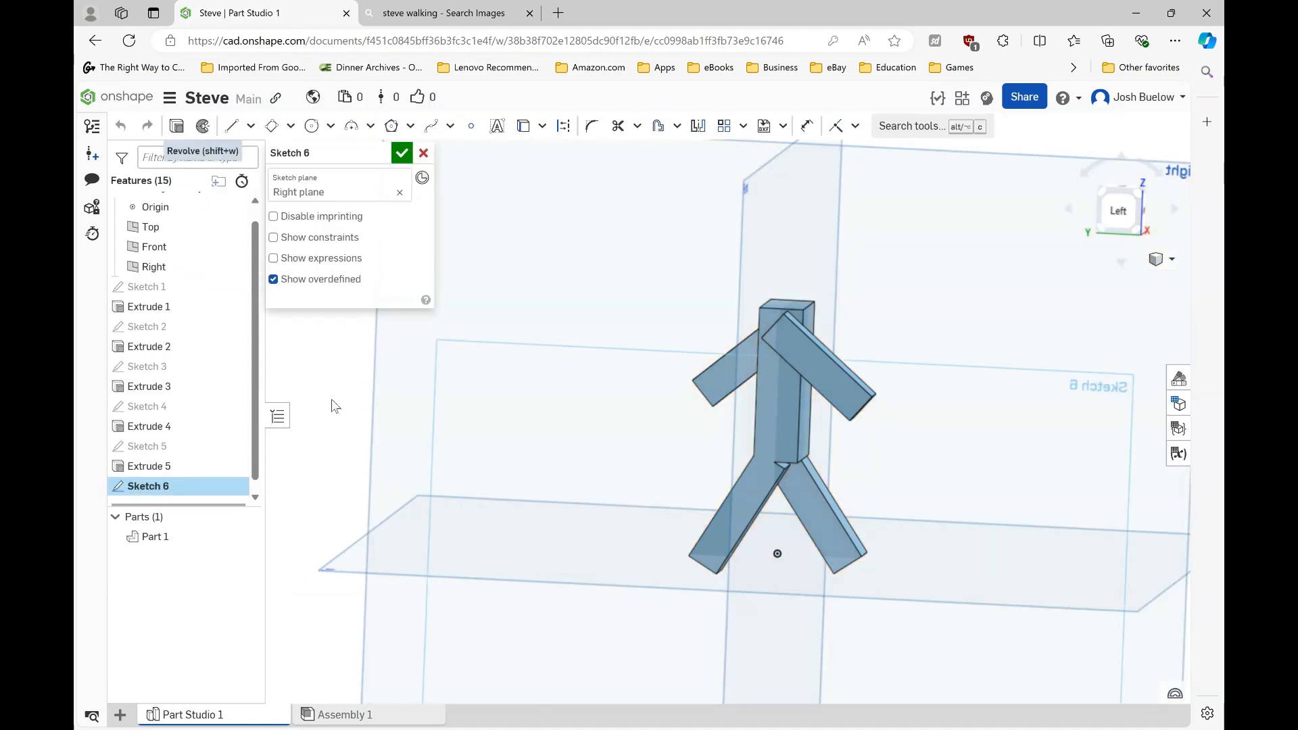
{"action": "key", "text": "n"}
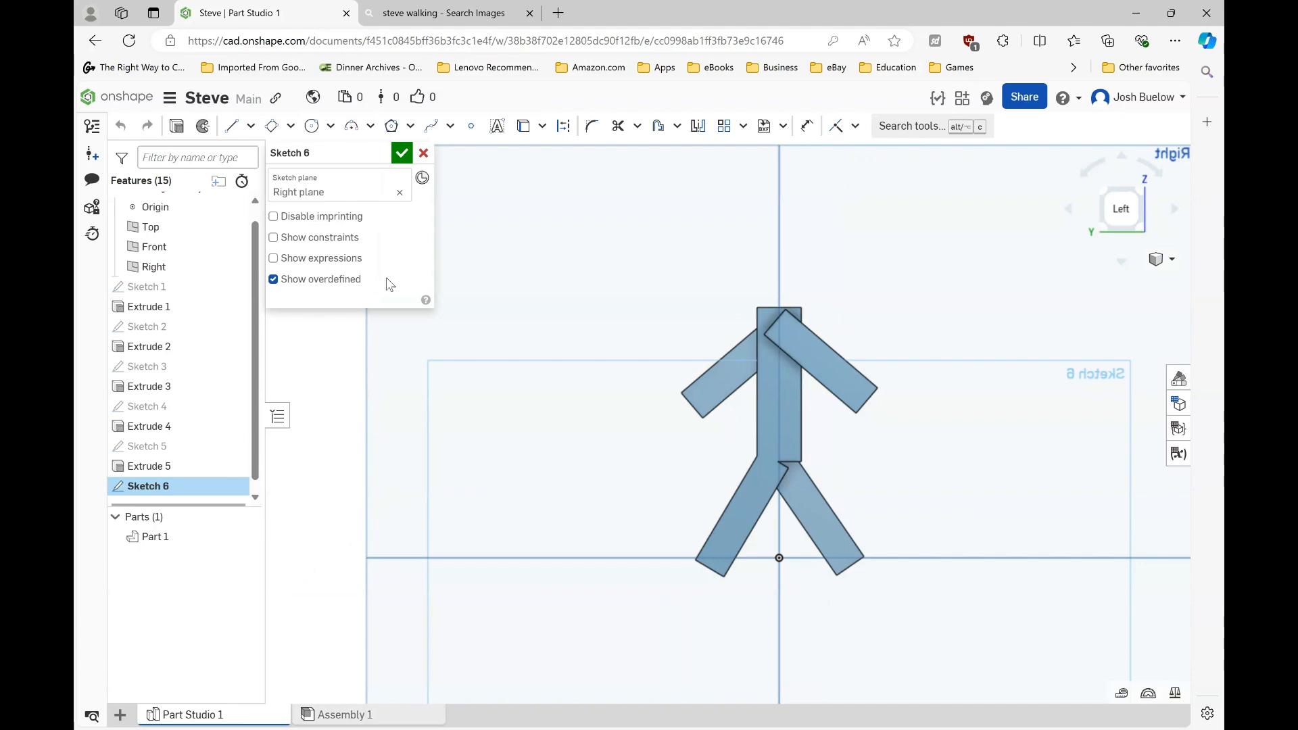
{"action": "left_click", "coordinate": [454, 15]}
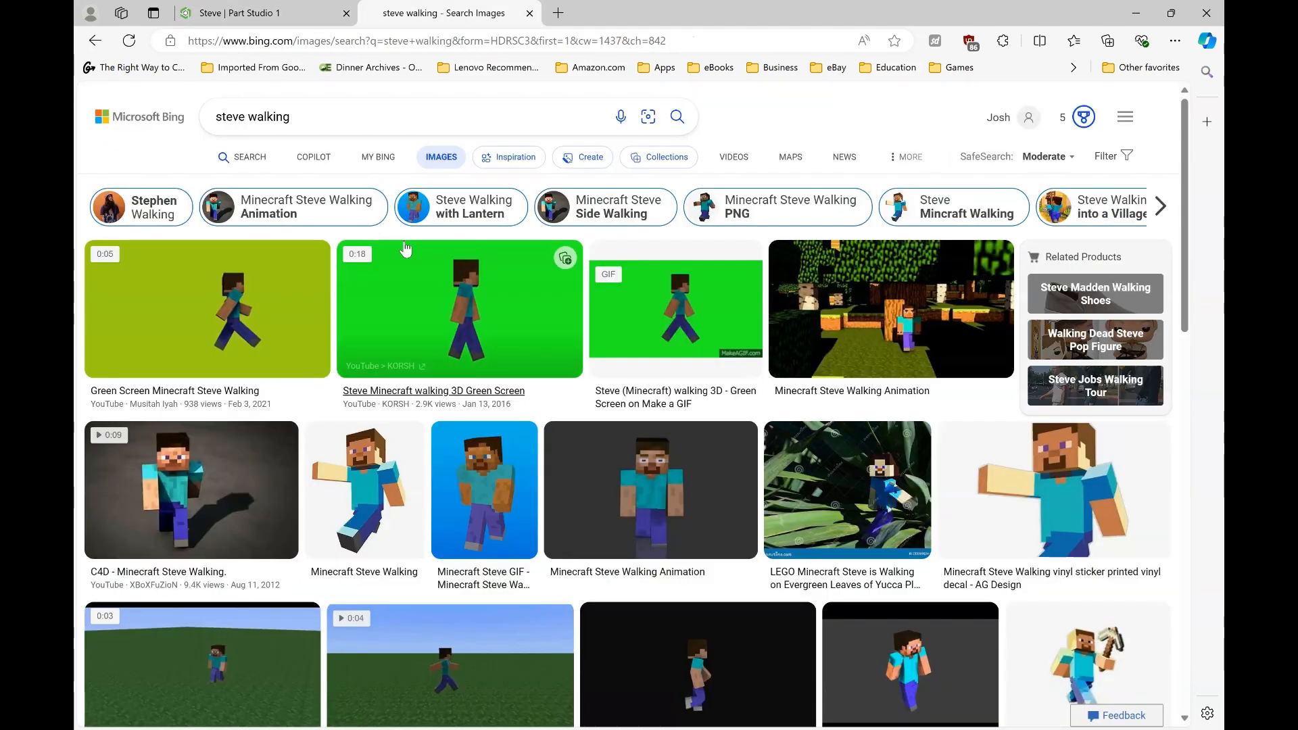
{"action": "mouse_move", "coordinate": [407, 250]}
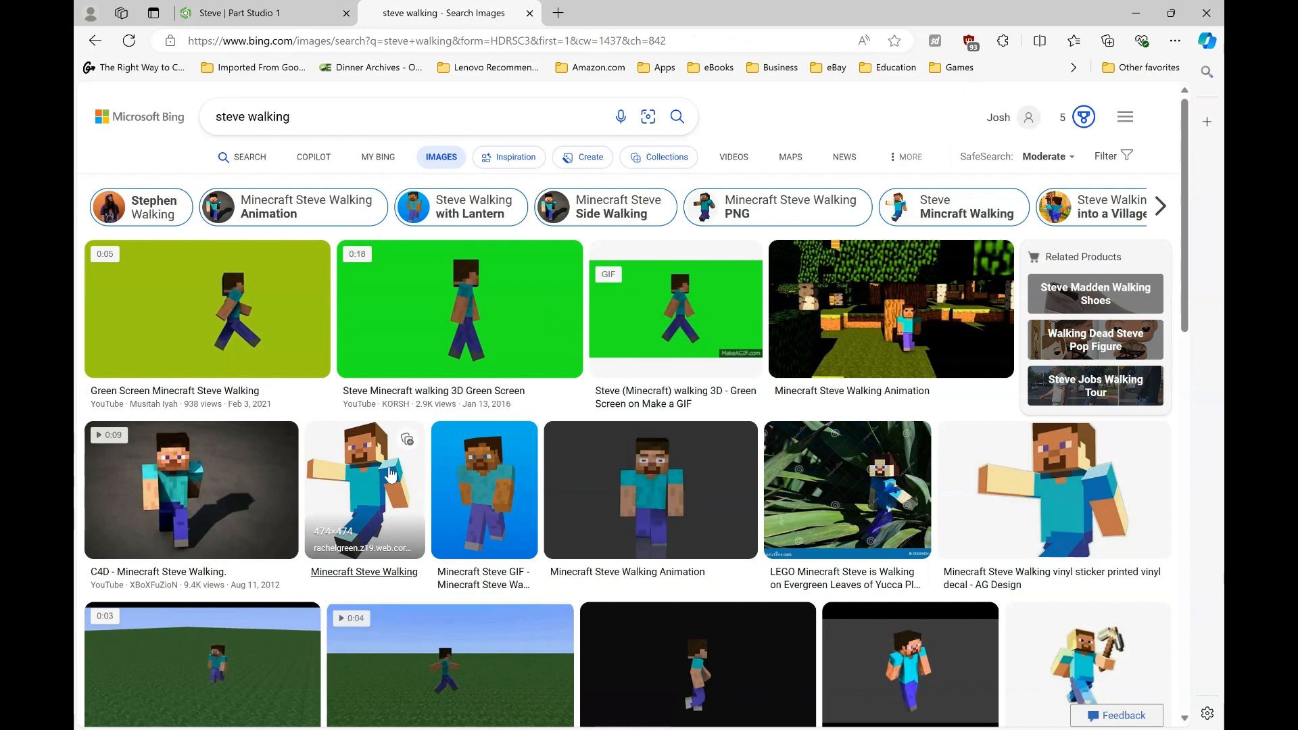
{"action": "left_click", "coordinate": [282, 18]}
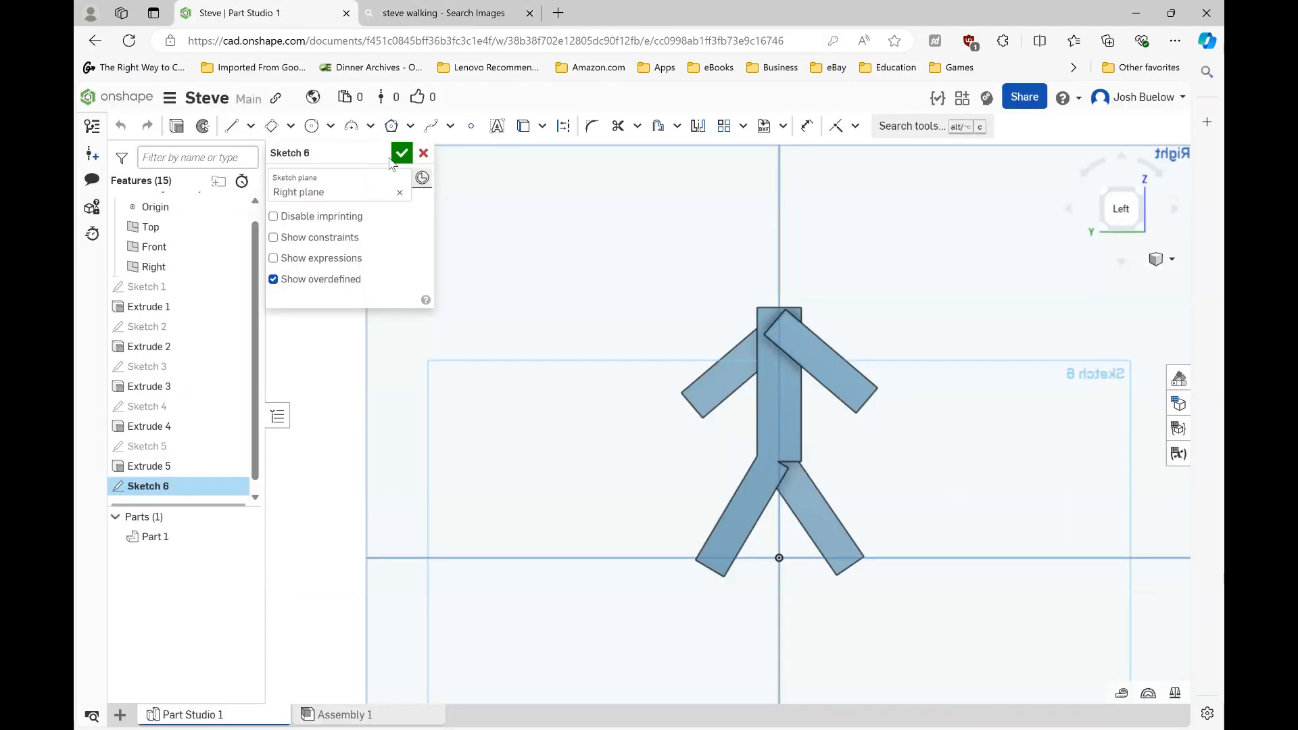
Sketch a center-point head rectangle about 18.6 by 18.7 mm above the body, centred on the vertical axis.
{"action": "left_click", "coordinate": [290, 126]}
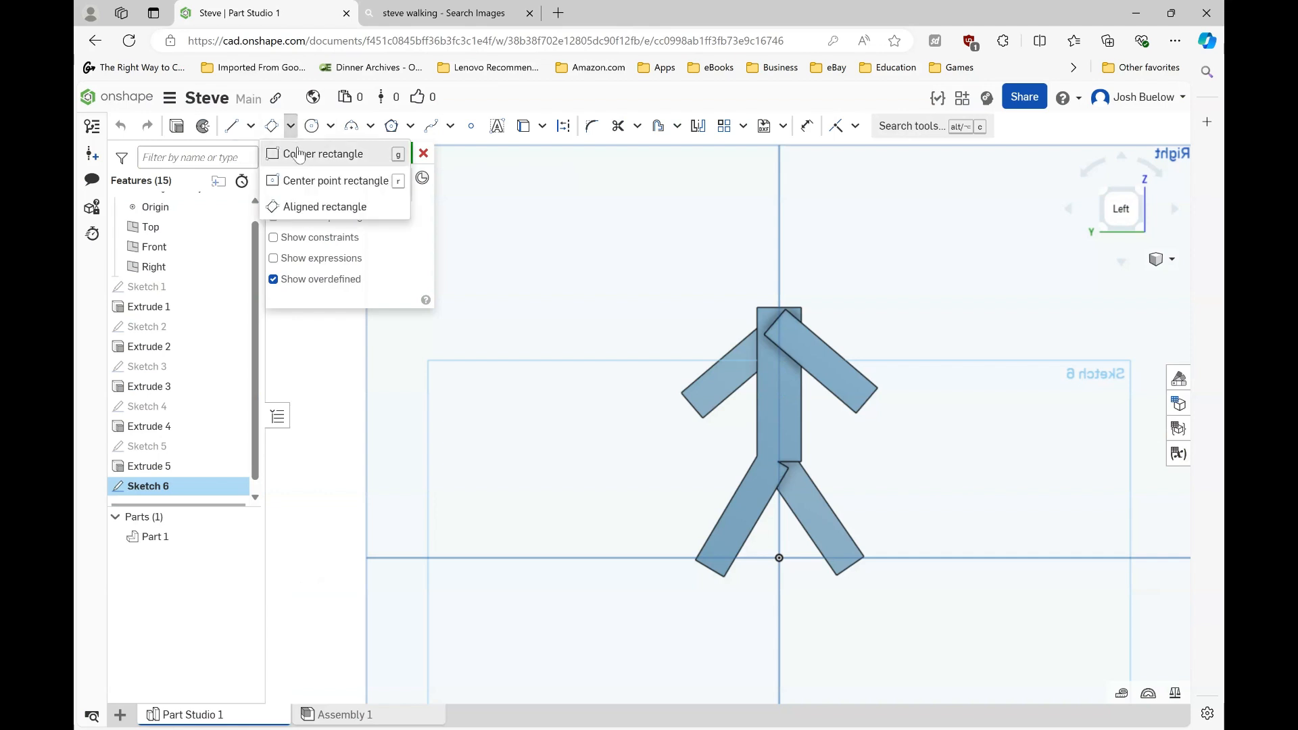
{"action": "left_click", "coordinate": [308, 181]}
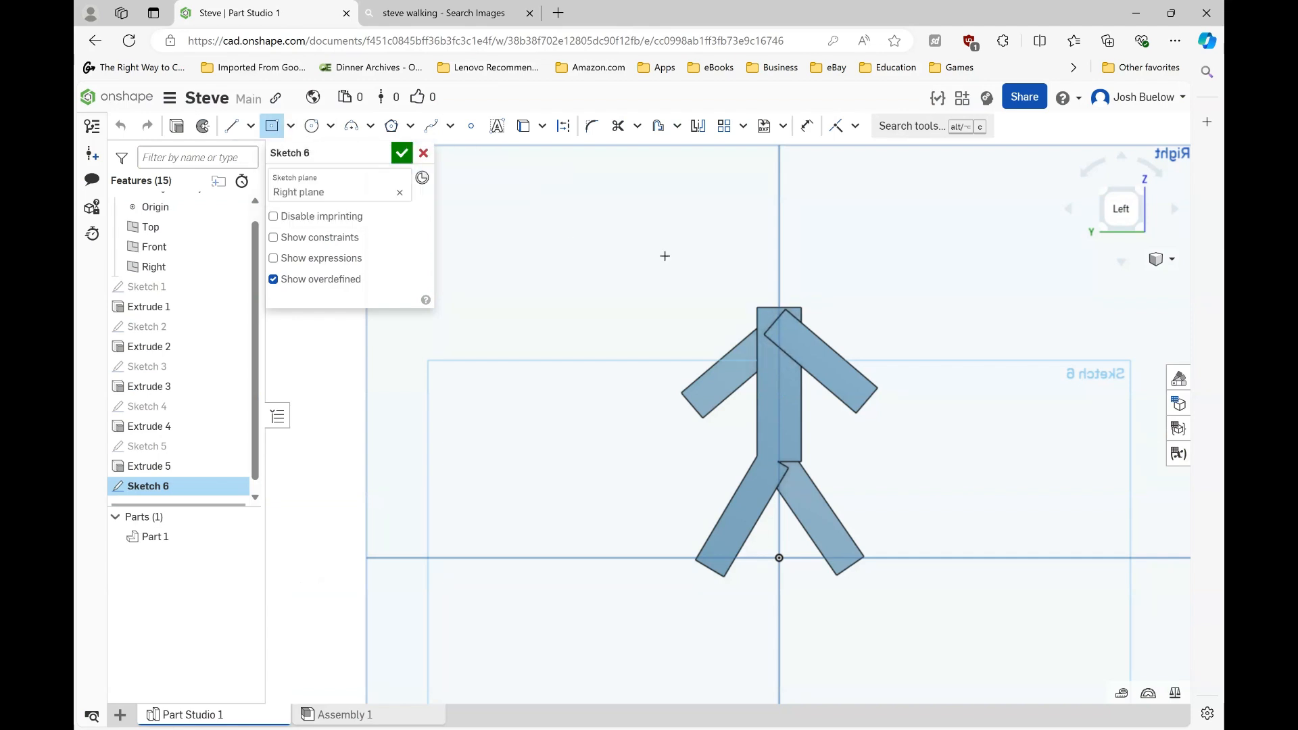
{"action": "left_click", "coordinate": [780, 261]}
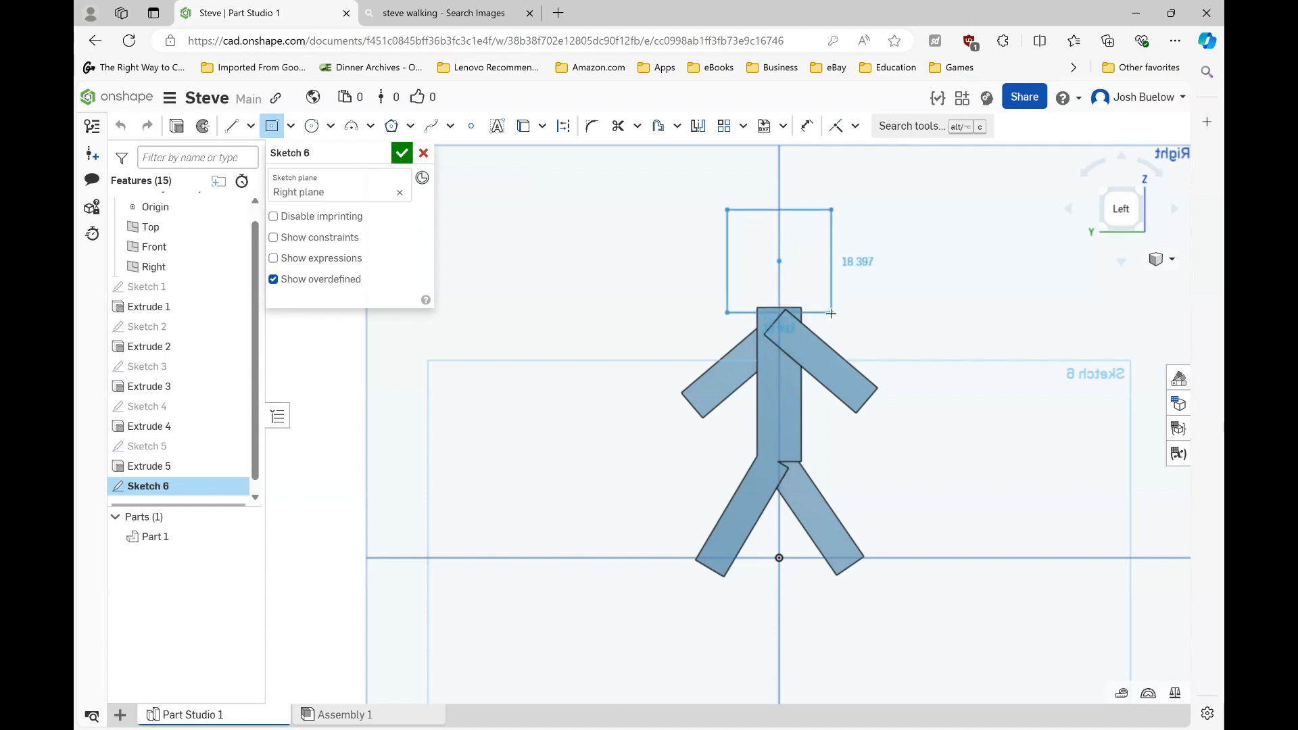
{"action": "left_click", "coordinate": [831, 314]}
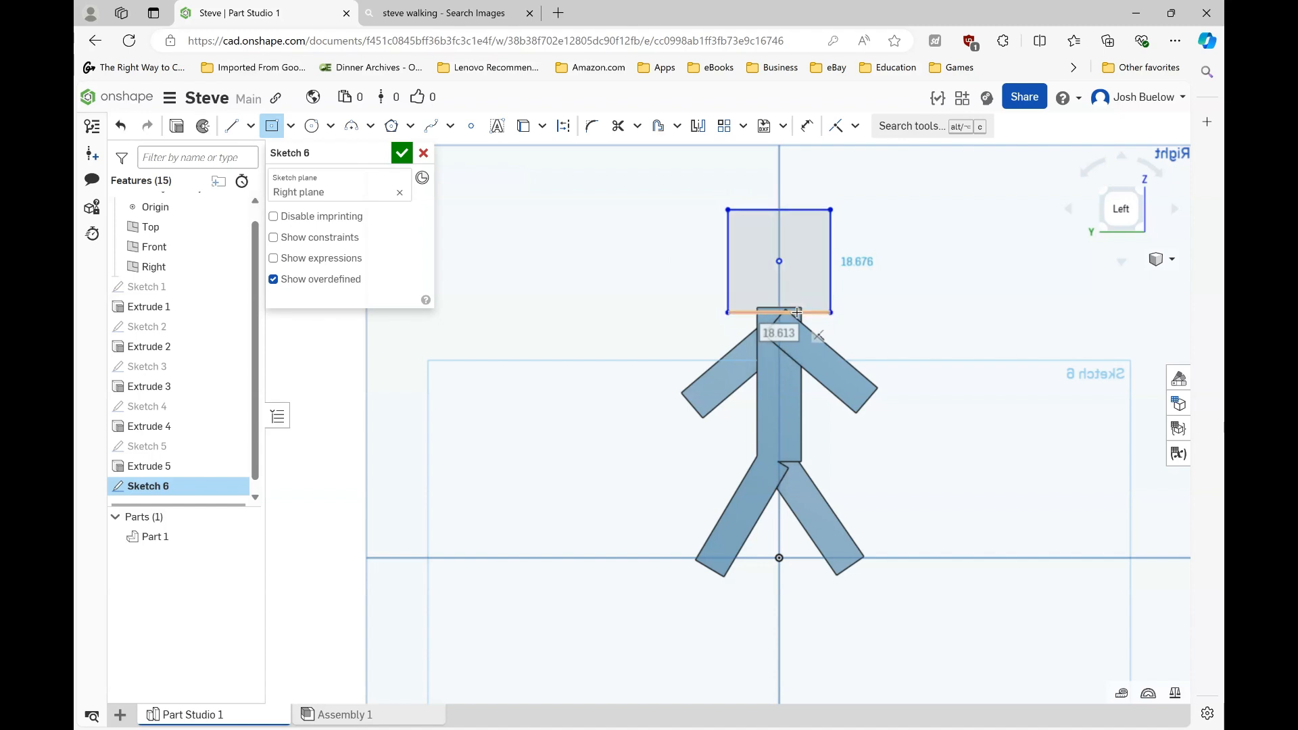
Make the head rectangle's lower edge coincident with the top edge of the body block.
{"action": "left_click", "coordinate": [856, 126]}
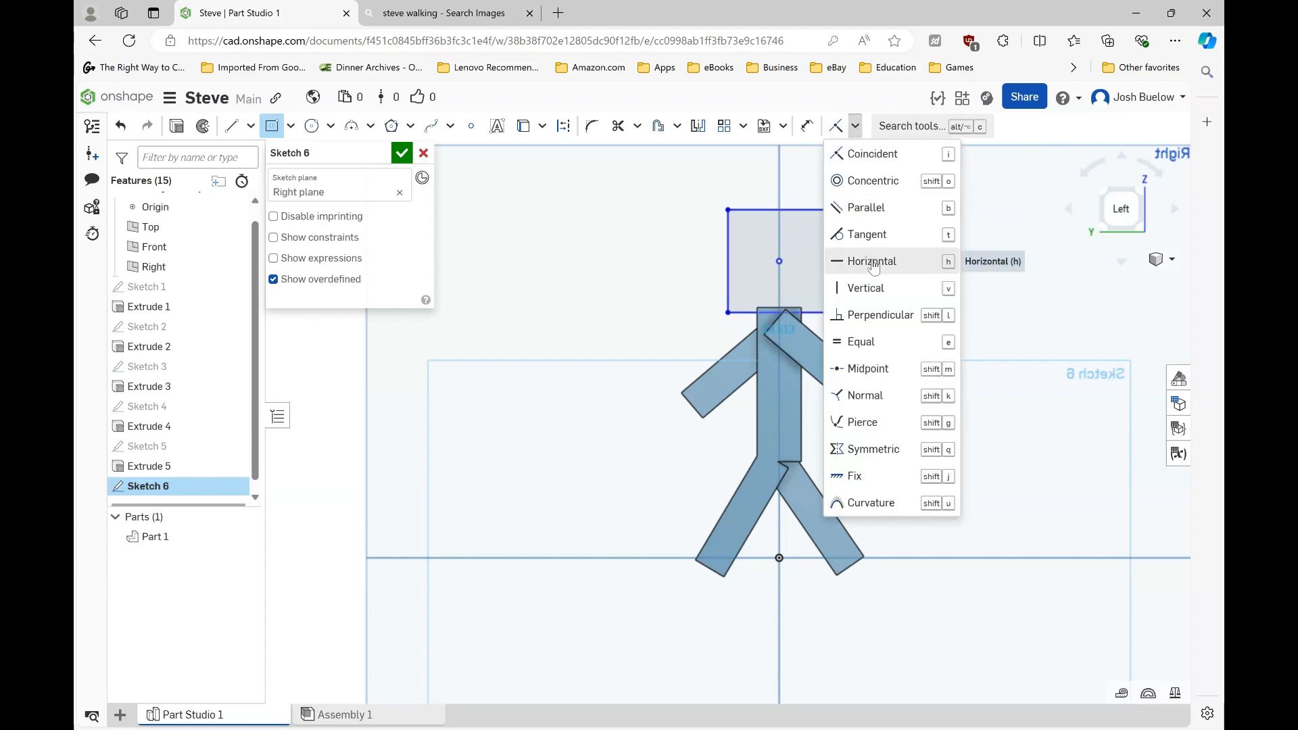
{"action": "left_click", "coordinate": [869, 156]}
{"action": "scroll", "coordinate": [792, 311], "scroll_direction": "up", "scroll_amount": 5}
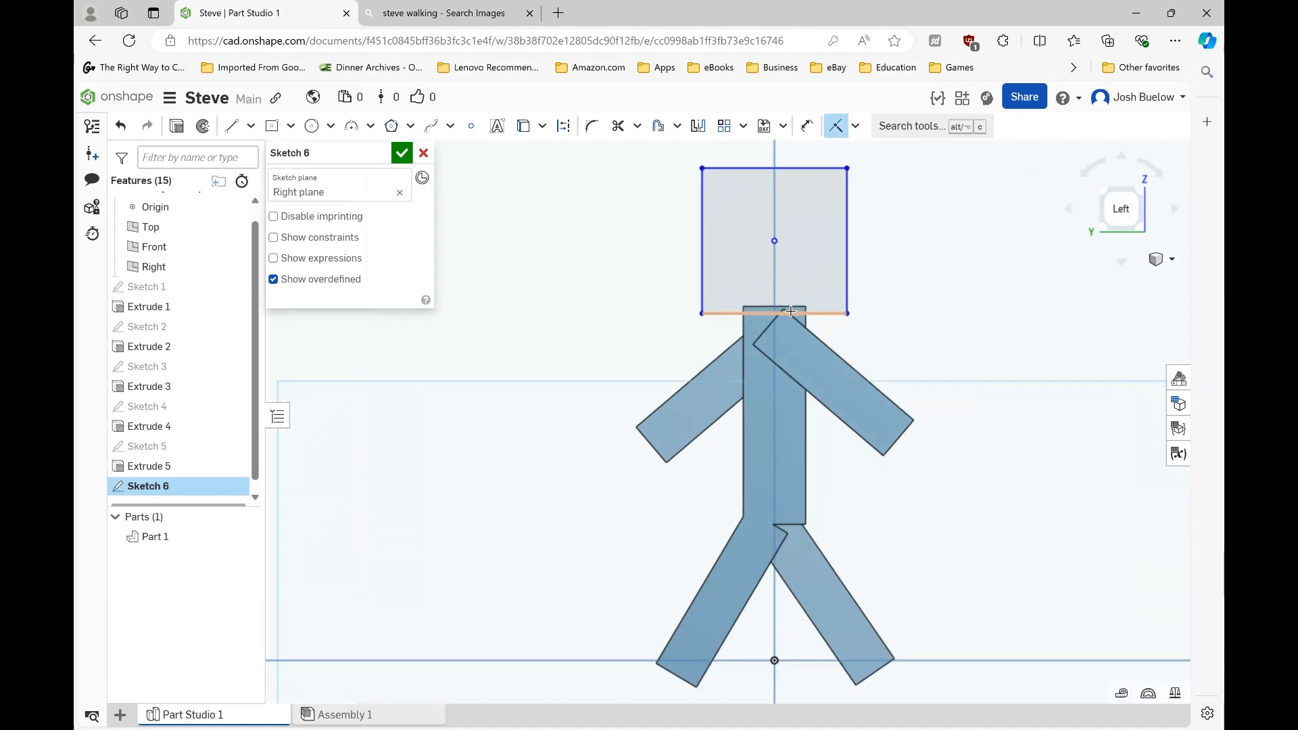
{"action": "scroll", "coordinate": [791, 312], "scroll_direction": "up", "scroll_amount": 2}
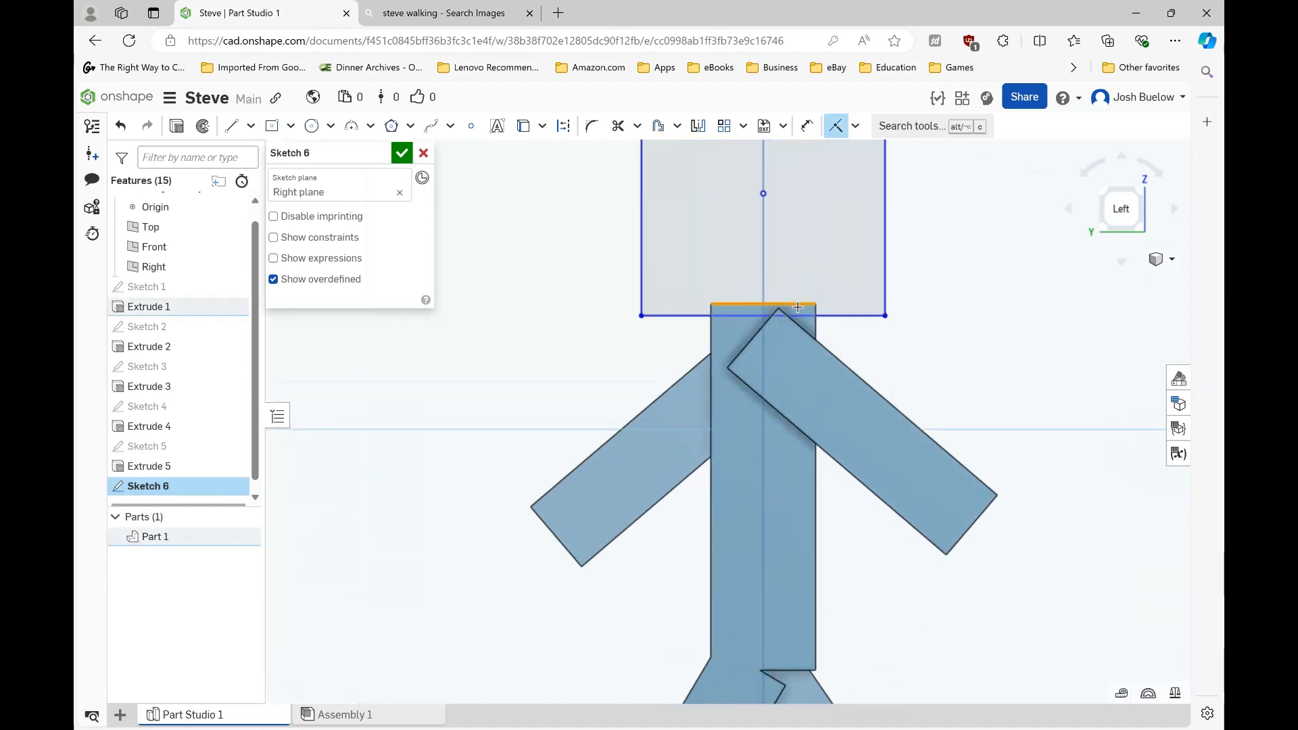
{"action": "left_click", "coordinate": [804, 316]}
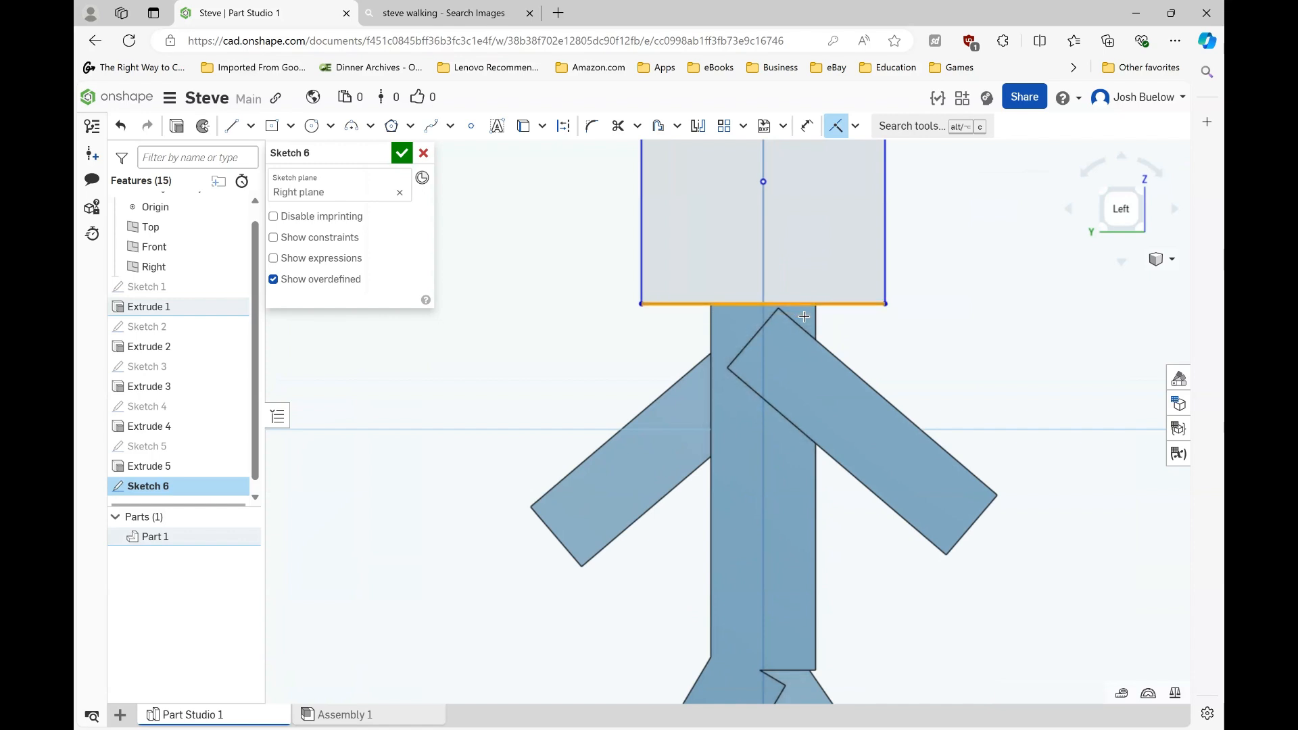
{"action": "scroll", "coordinate": [781, 356], "scroll_direction": "down", "scroll_amount": 3}
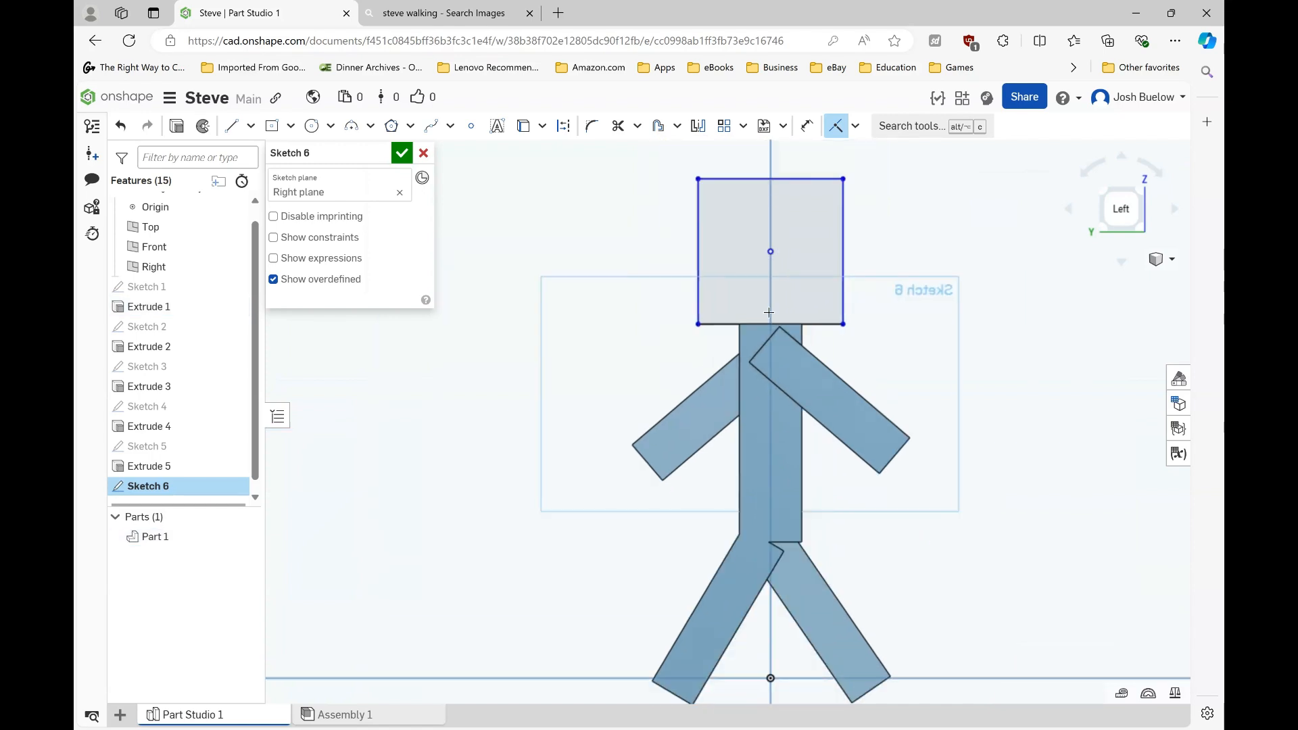
{"action": "scroll", "coordinate": [751, 318], "scroll_direction": "down", "scroll_amount": 1}
{"action": "scroll", "coordinate": [744, 296], "scroll_direction": "up", "scroll_amount": 1}
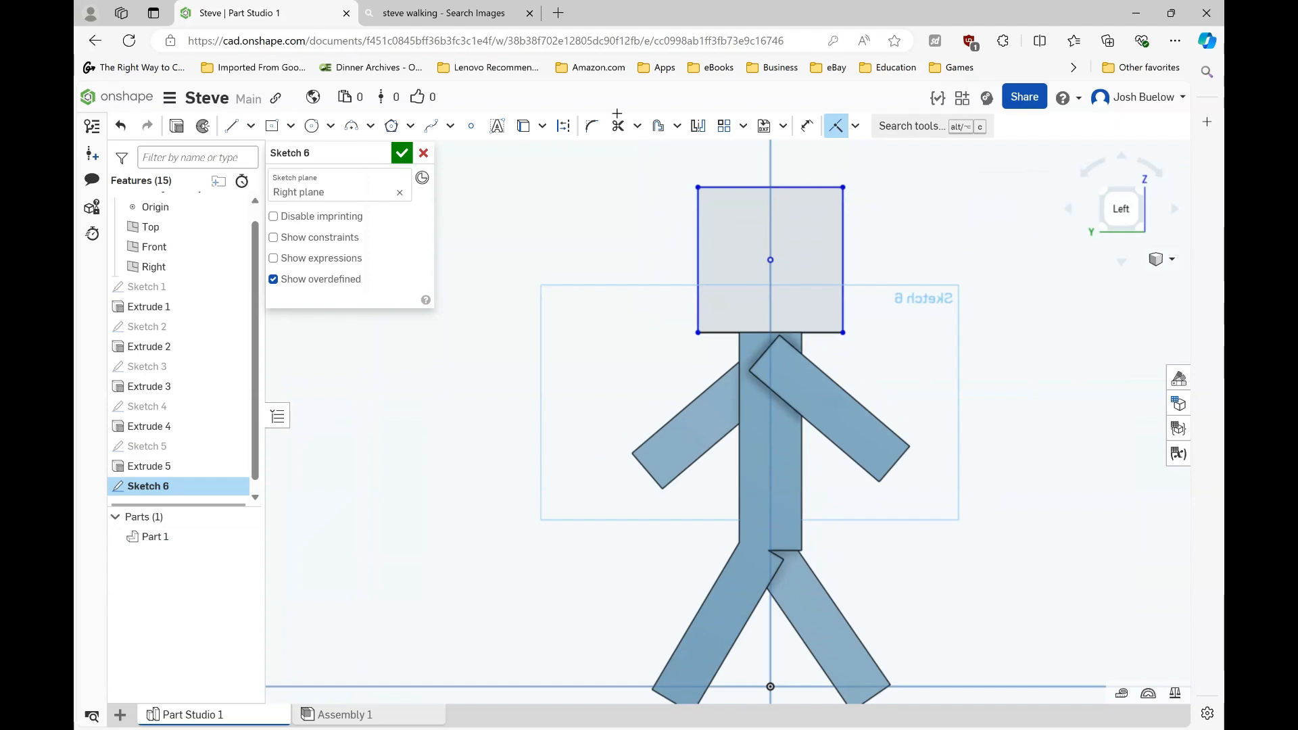
Compare with the walking Steve images and constrain the head rectangle's upper and side edges to equal length.
{"action": "left_click", "coordinate": [436, 15]}
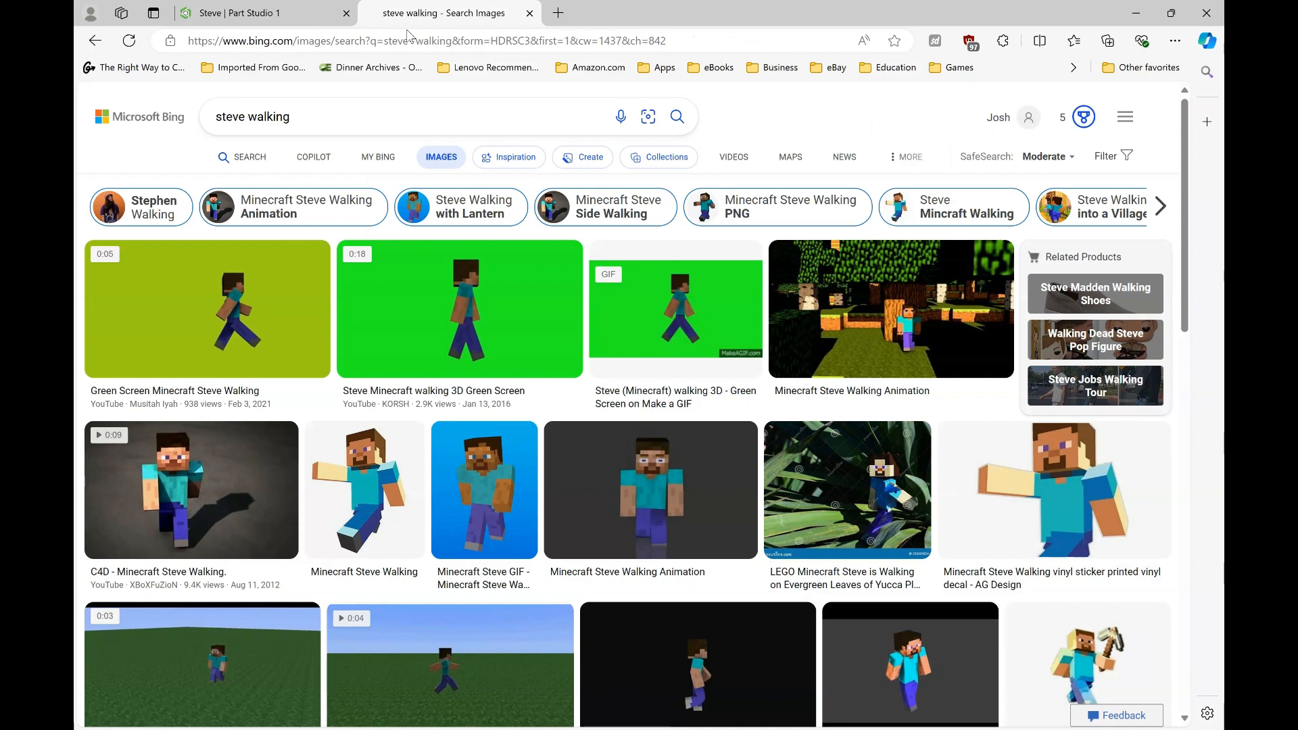
{"action": "left_click", "coordinate": [278, 19]}
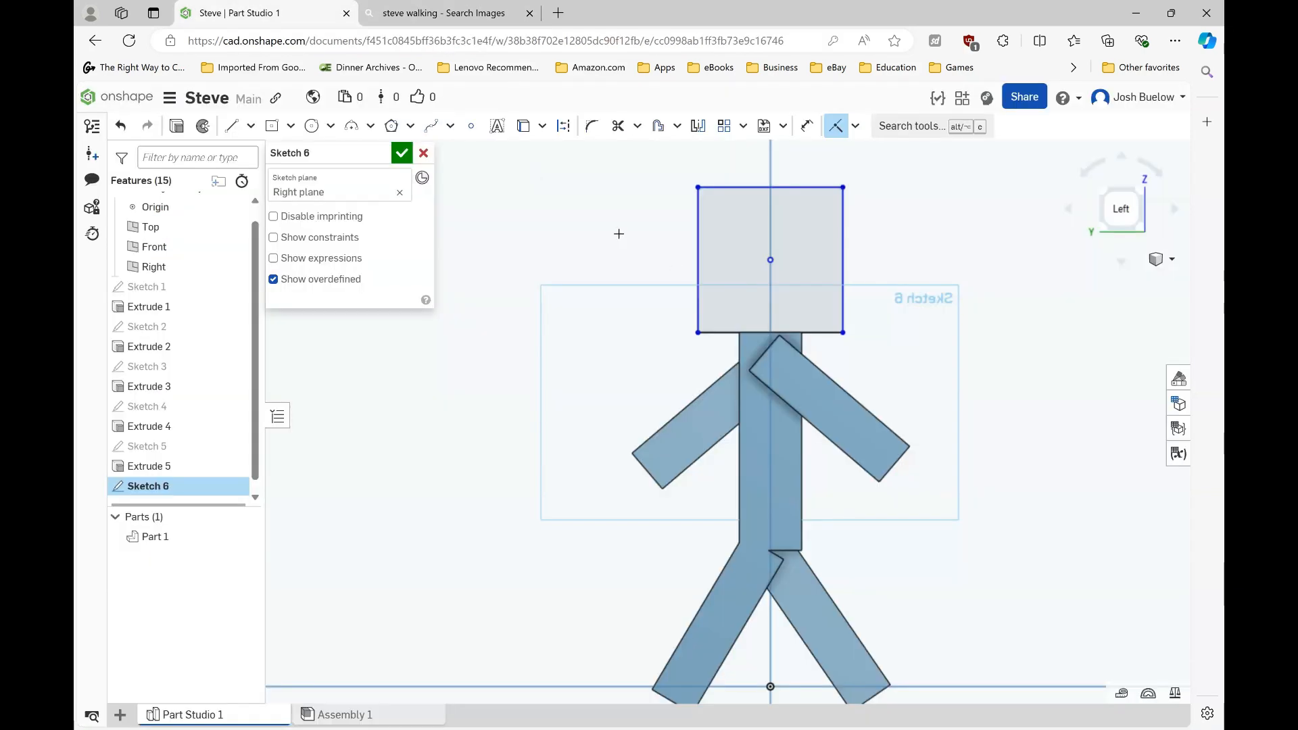
{"action": "scroll", "coordinate": [616, 234], "scroll_direction": "down", "scroll_amount": 2}
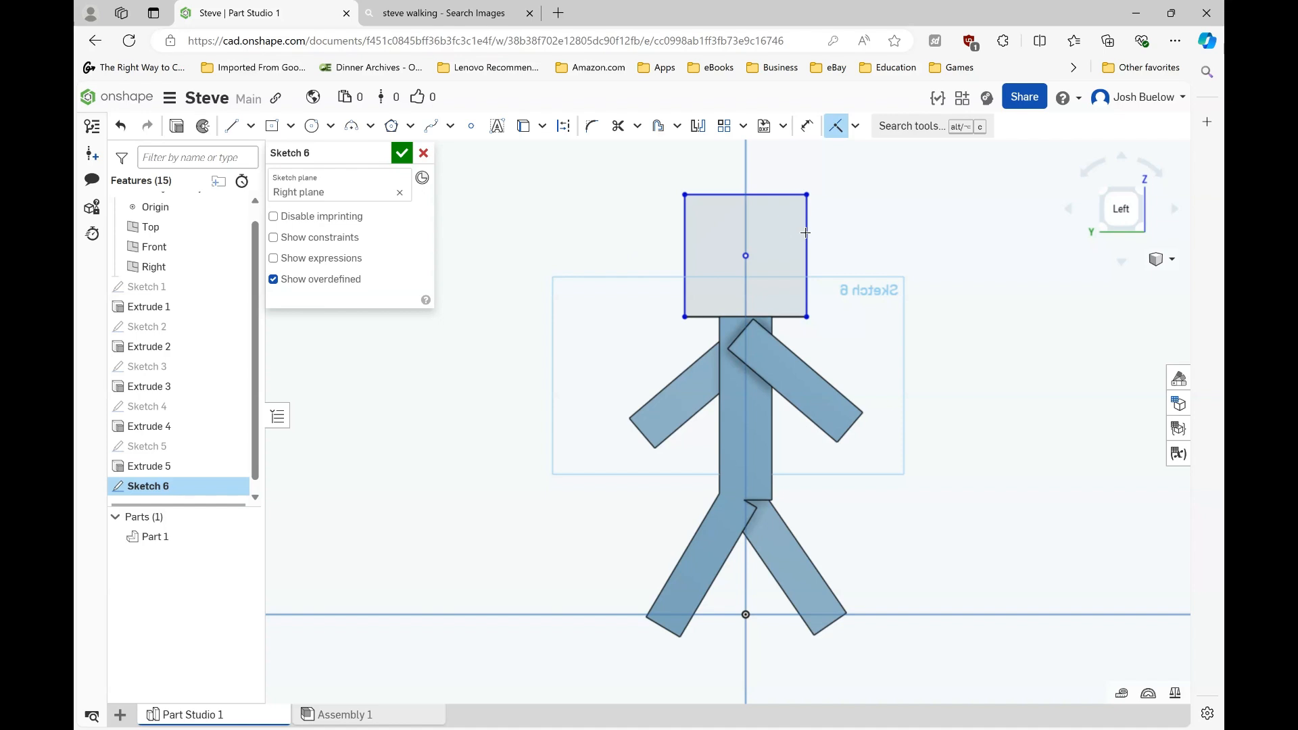
{"action": "left_click", "coordinate": [856, 126]}
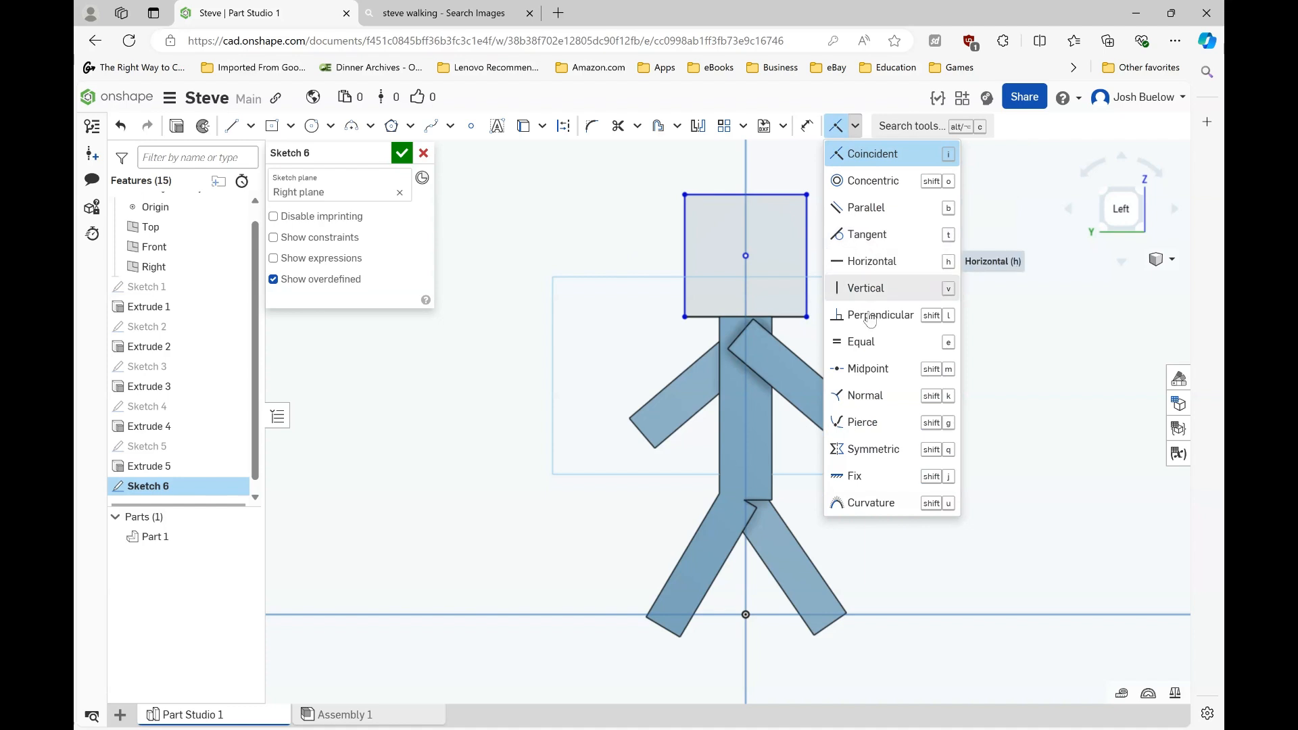
{"action": "left_click", "coordinate": [873, 351]}
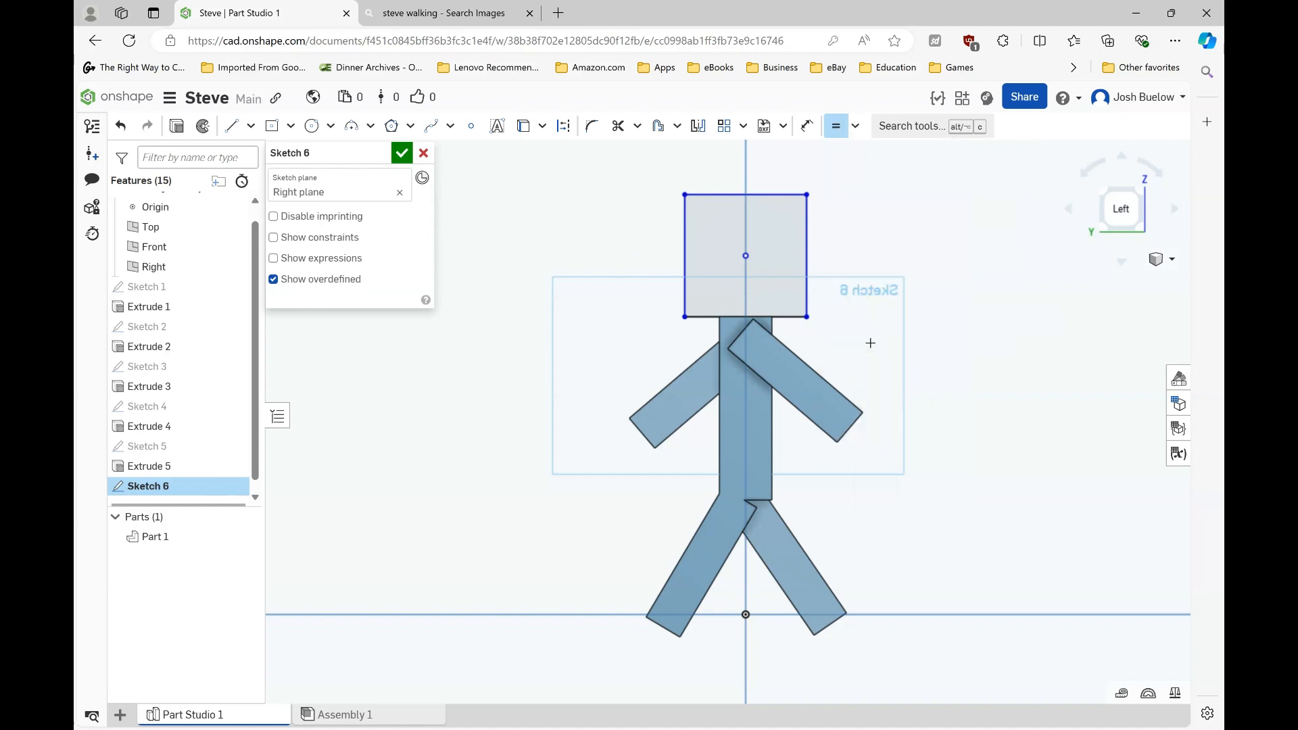
{"action": "left_click", "coordinate": [808, 241]}
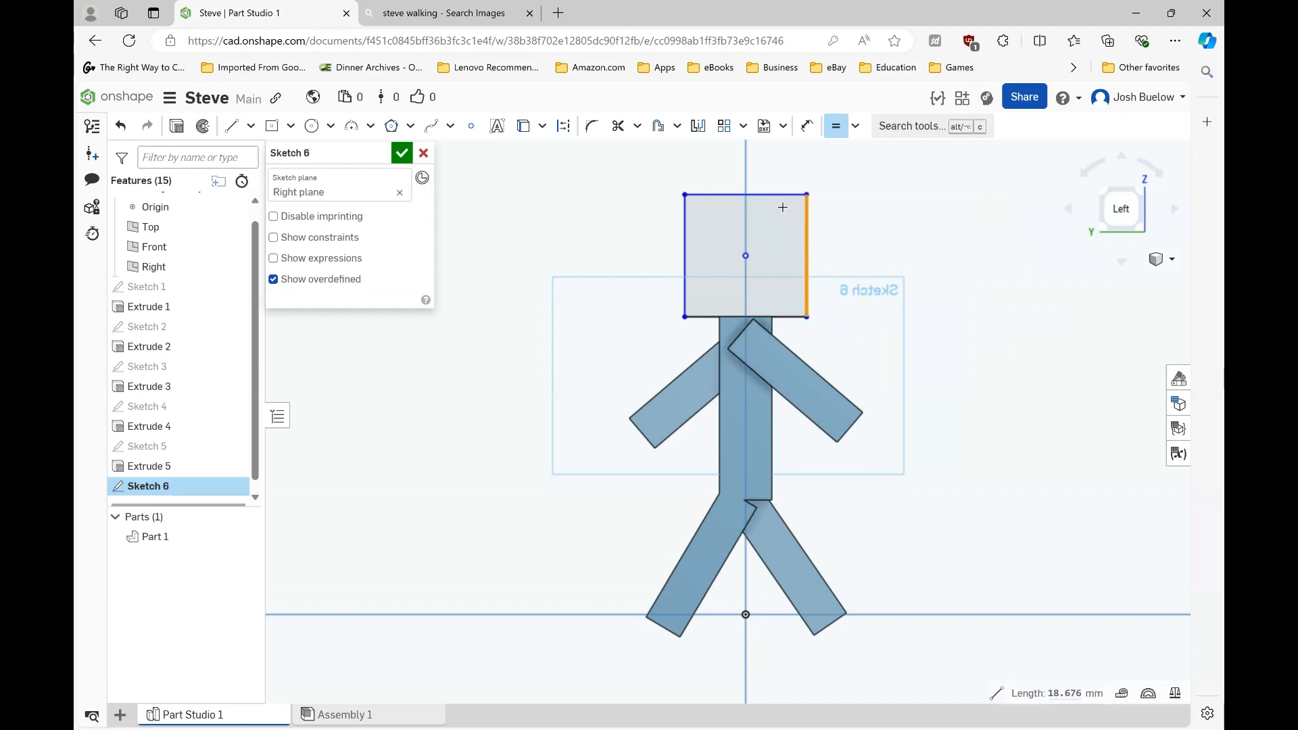
{"action": "left_click", "coordinate": [775, 194]}
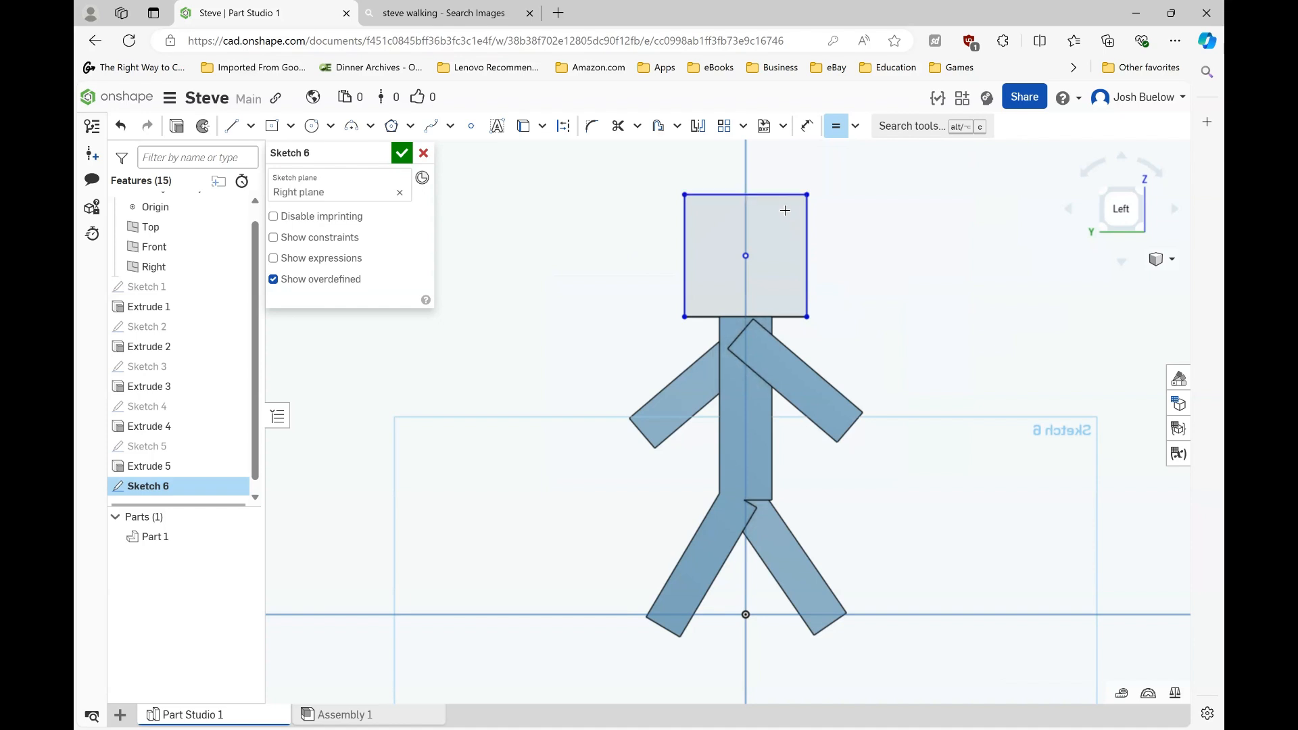
{"action": "left_click", "coordinate": [780, 195]}
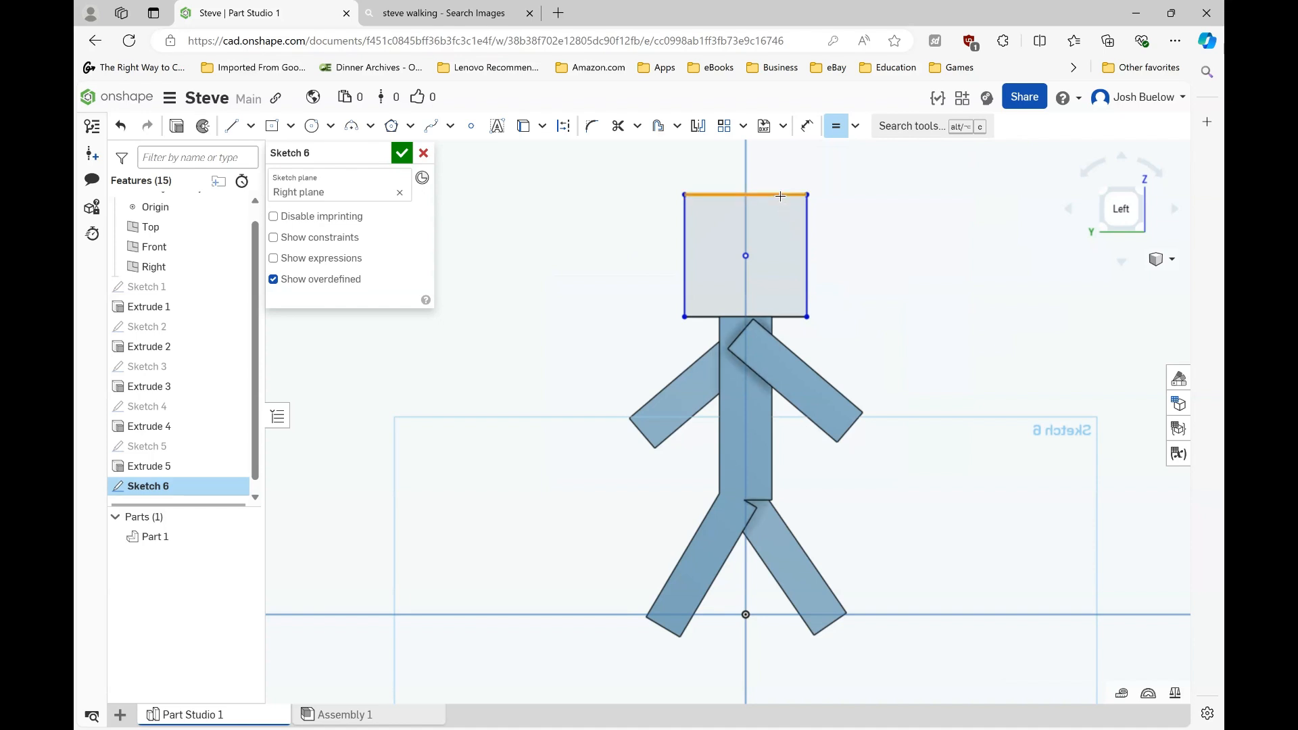
{"action": "left_click", "coordinate": [806, 224]}
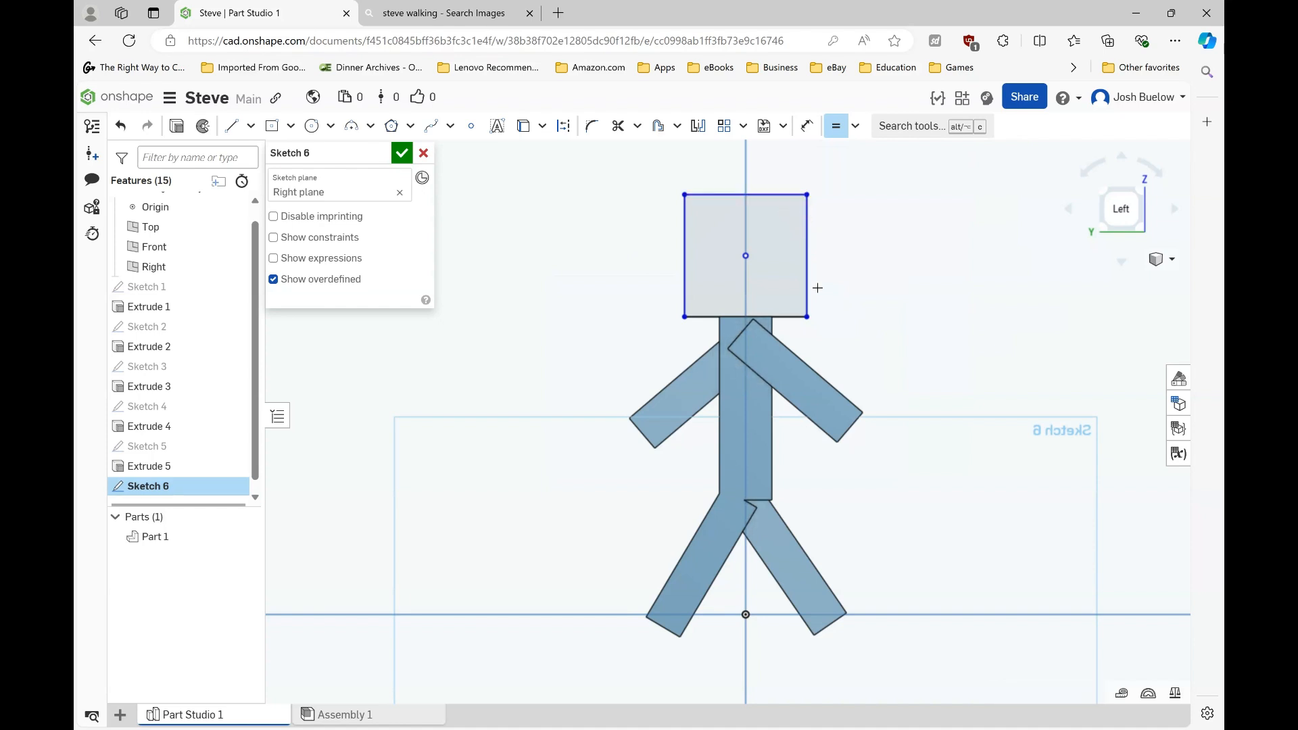
Show the sketch constraints to check the equal relation on the head square, and hide them again.
{"action": "left_click", "coordinate": [275, 239]}
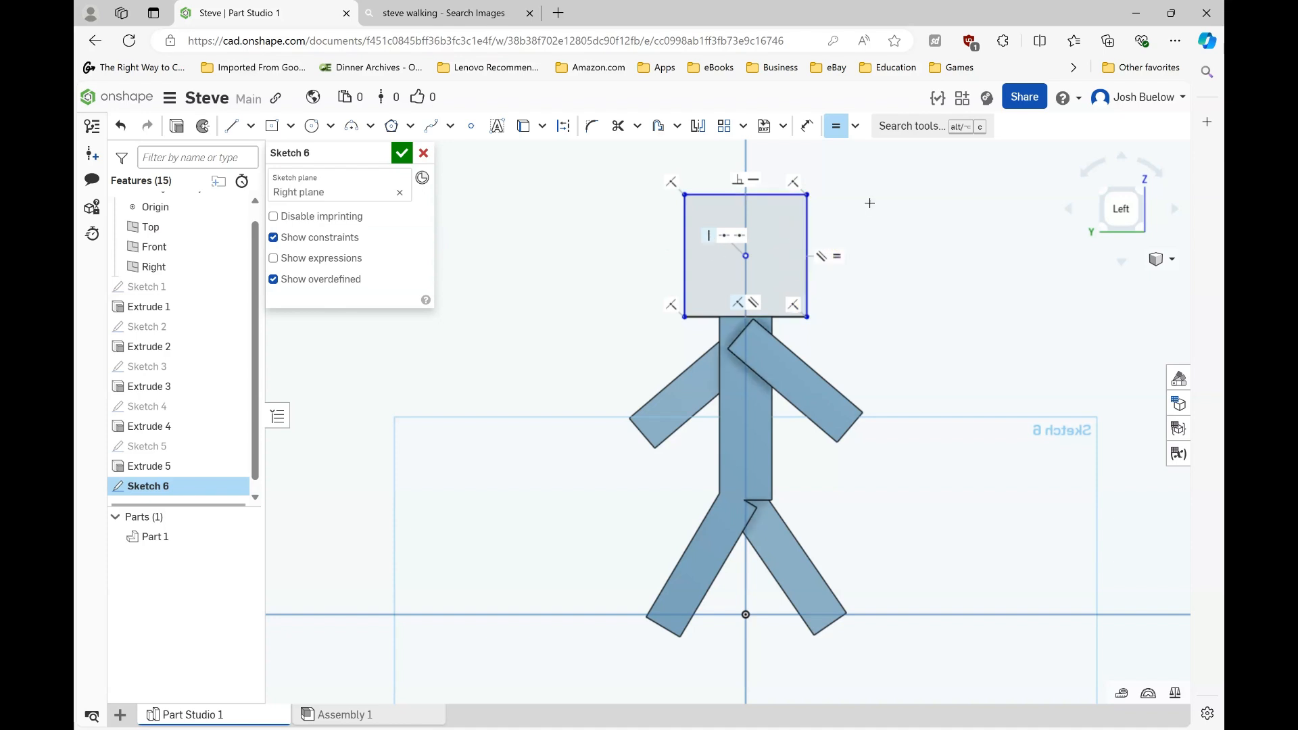
{"action": "key", "text": "Escape"}
{"action": "left_click", "coordinate": [275, 238]}
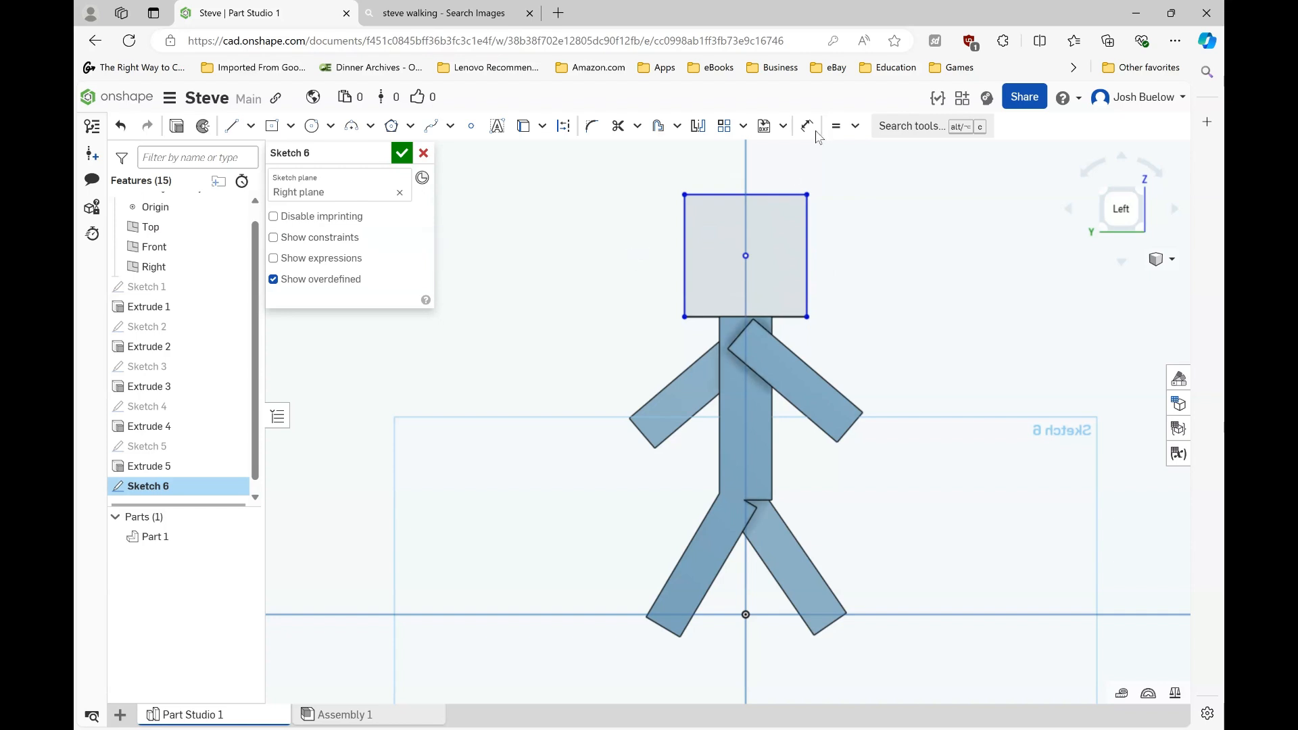
Dimension the head square's side to 18 mm and finish the sketch.
{"action": "key", "text": "d"}
{"action": "left_click", "coordinate": [807, 251]}
{"action": "left_click", "coordinate": [849, 252]}
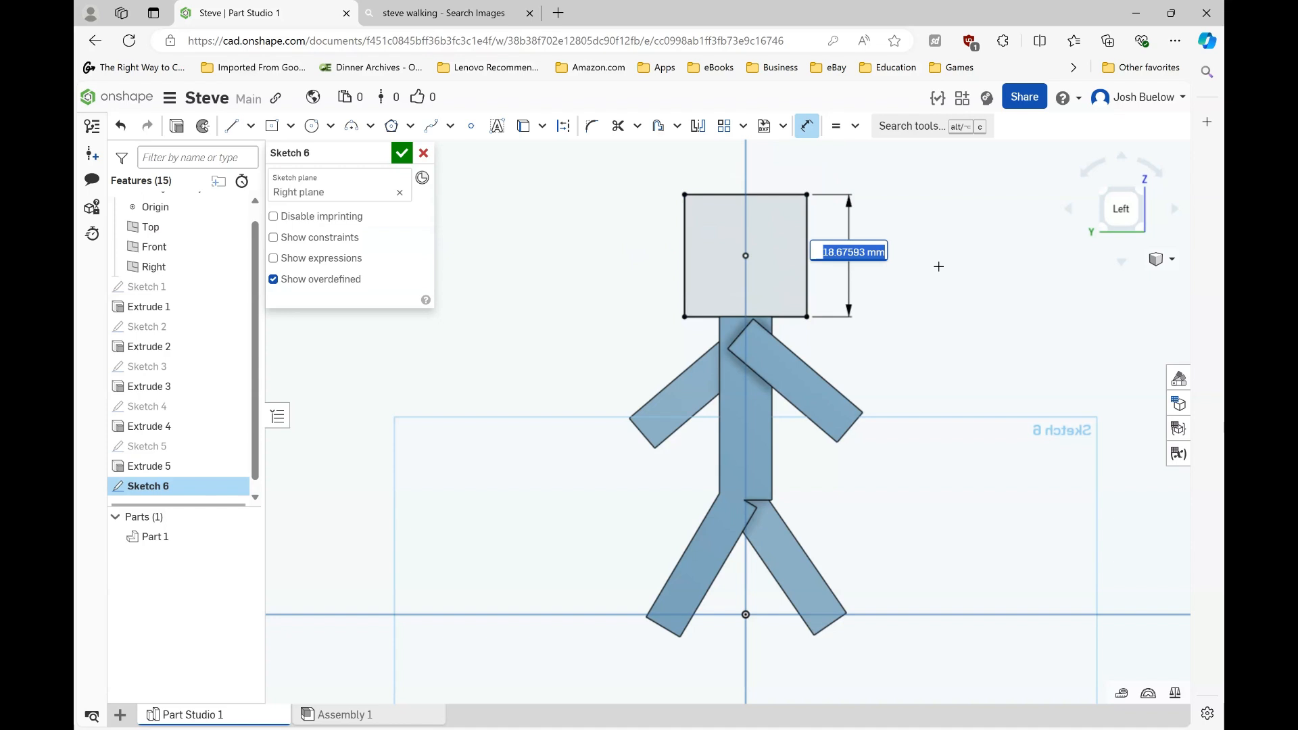
{"action": "type", "text": "18"}
{"action": "key", "text": "Return"}
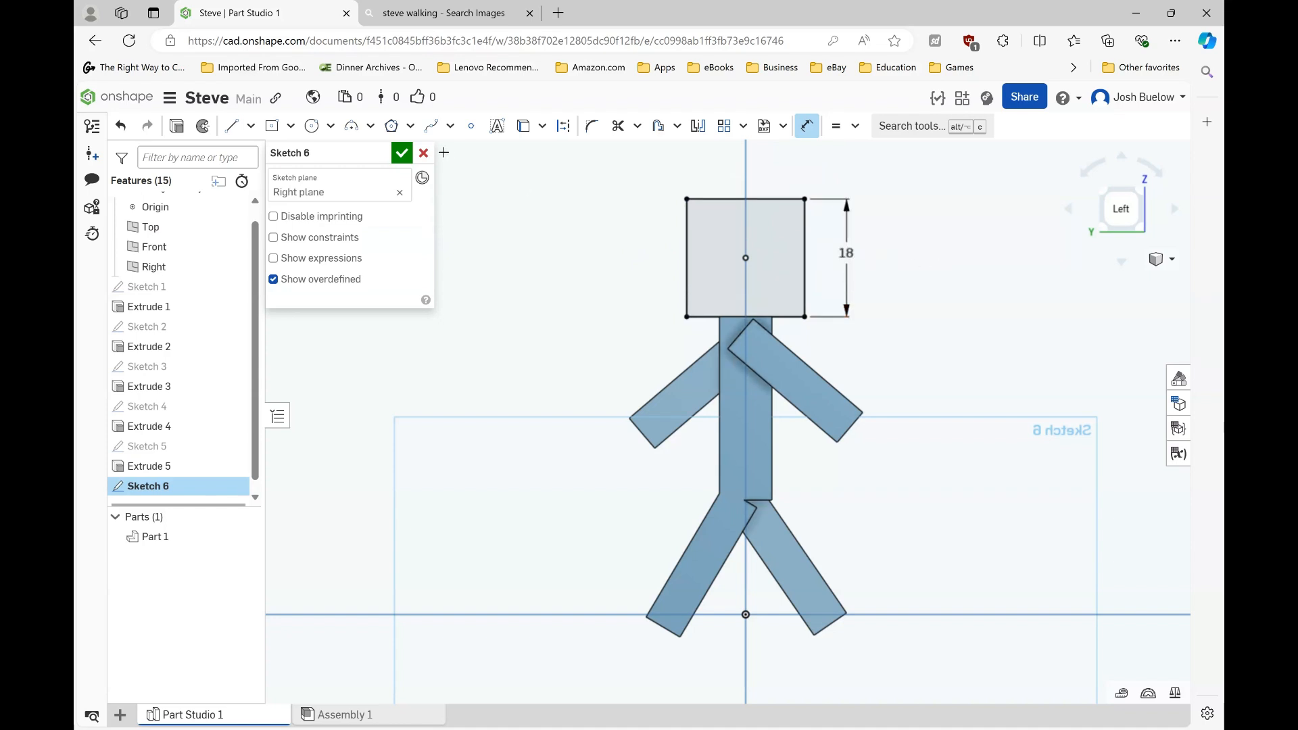
{"action": "left_click", "coordinate": [403, 154]}
Extrude the head square to a depth of 18 mm, adding it to the existing body part.
{"action": "mouse_move", "coordinate": [638, 304]}
{"action": "right_mouse_down"}
{"action": "mouse_move", "coordinate": [580, 302]}
{"action": "mouse_move", "coordinate": [783, 285]}
{"action": "right_mouse_up"}
{"action": "left_click", "coordinate": [783, 286]}
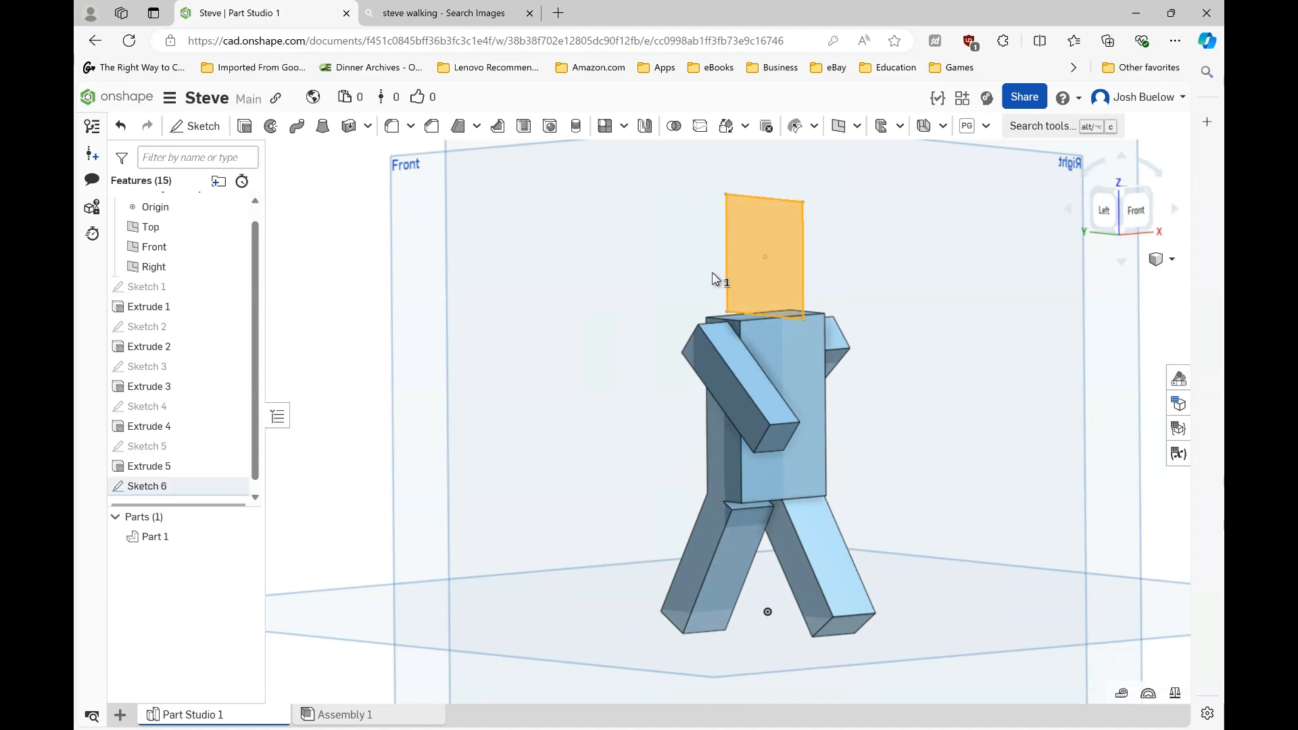
{"action": "left_click", "coordinate": [245, 127]}
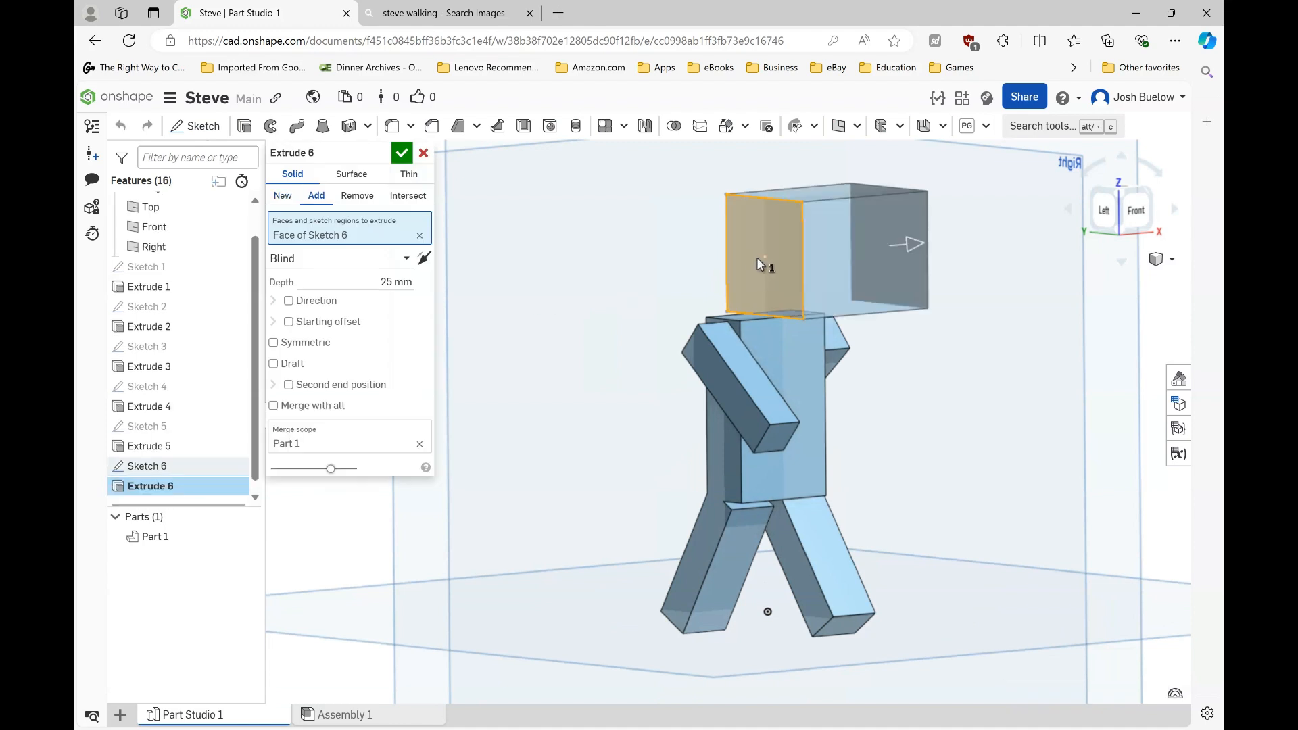
{"action": "left_click", "coordinate": [396, 283]}
{"action": "double_click", "coordinate": [397, 283]}
{"action": "type", "text": "18"}
{"action": "key", "text": "Return"}
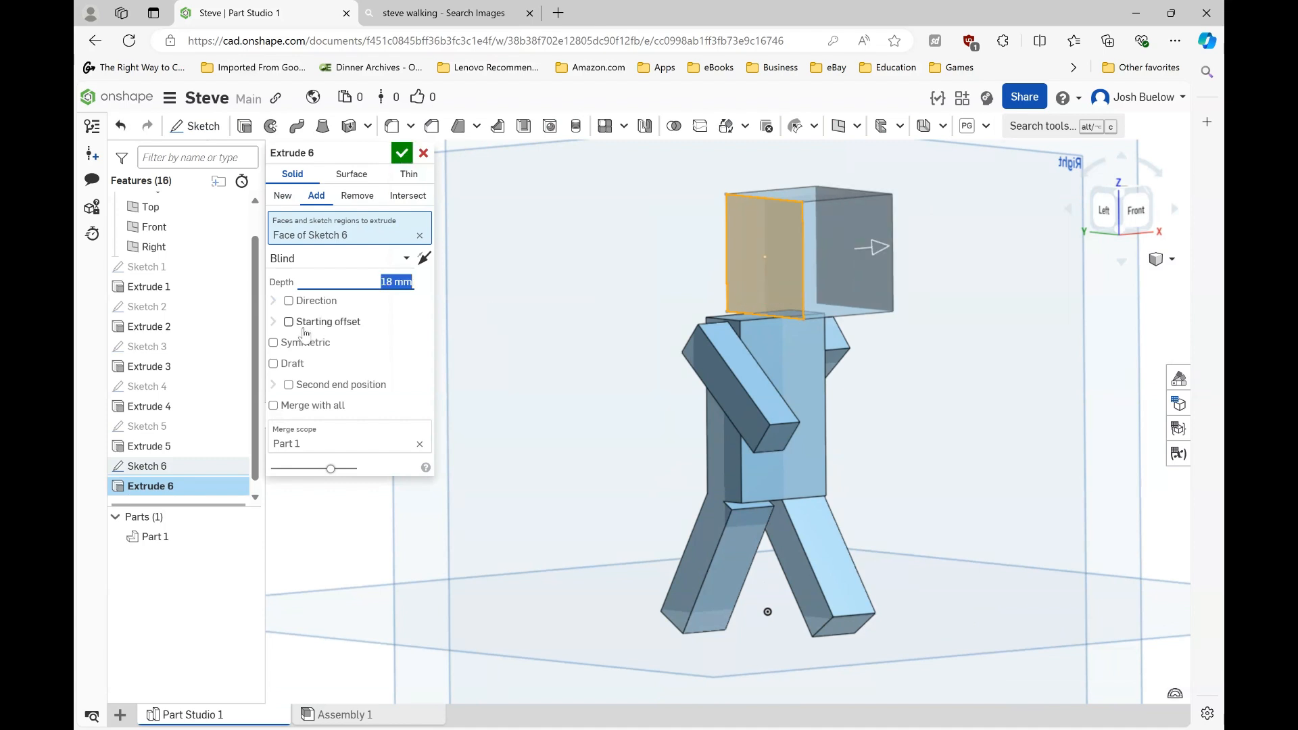
Make the head extrusion symmetric about its sketch plane and accept it.
{"action": "left_click", "coordinate": [278, 343]}
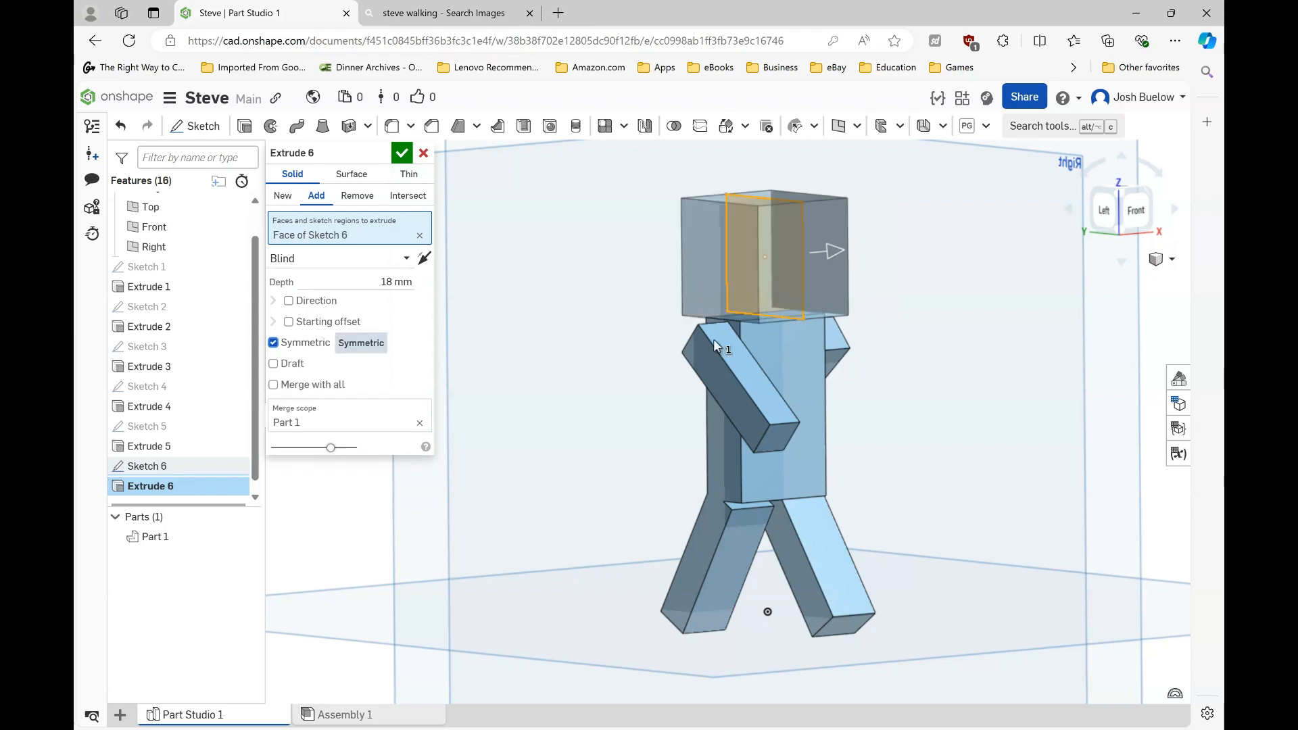
{"action": "right_click_drag", "start_coordinate": [629, 358], "coordinate": [599, 355]}
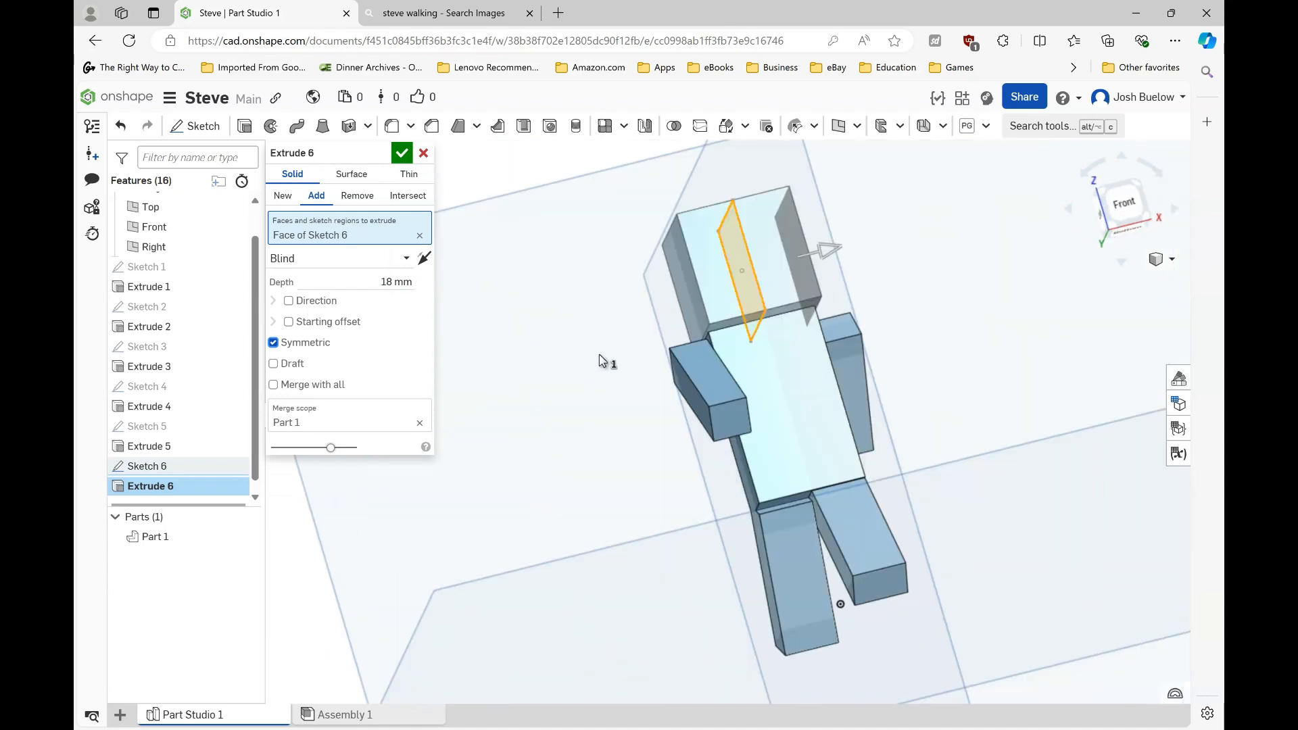
{"action": "scroll", "coordinate": [600, 360], "scroll_direction": "down", "scroll_amount": 1}
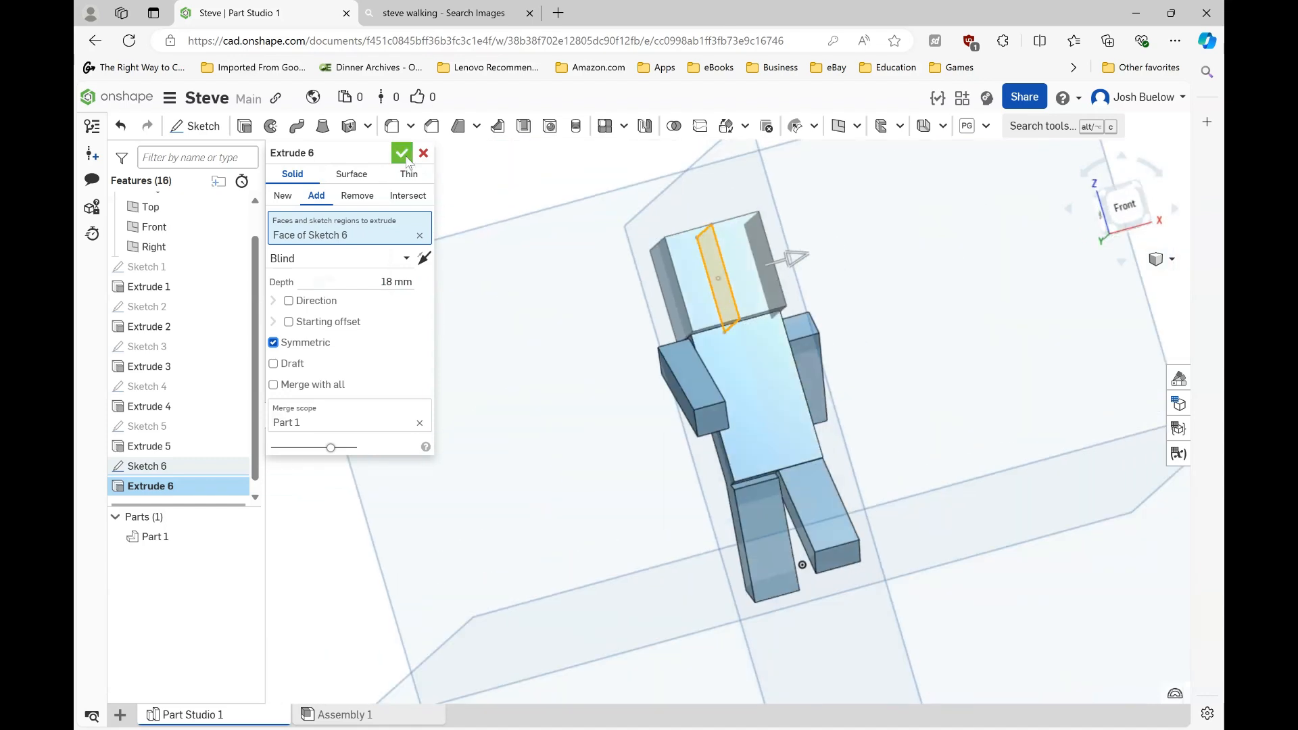
{"action": "left_click", "coordinate": [401, 154]}
{"action": "right_click_drag", "start_coordinate": [560, 347], "coordinate": [668, 333]}
{"action": "scroll", "coordinate": [668, 333], "scroll_direction": "down", "scroll_amount": 2}
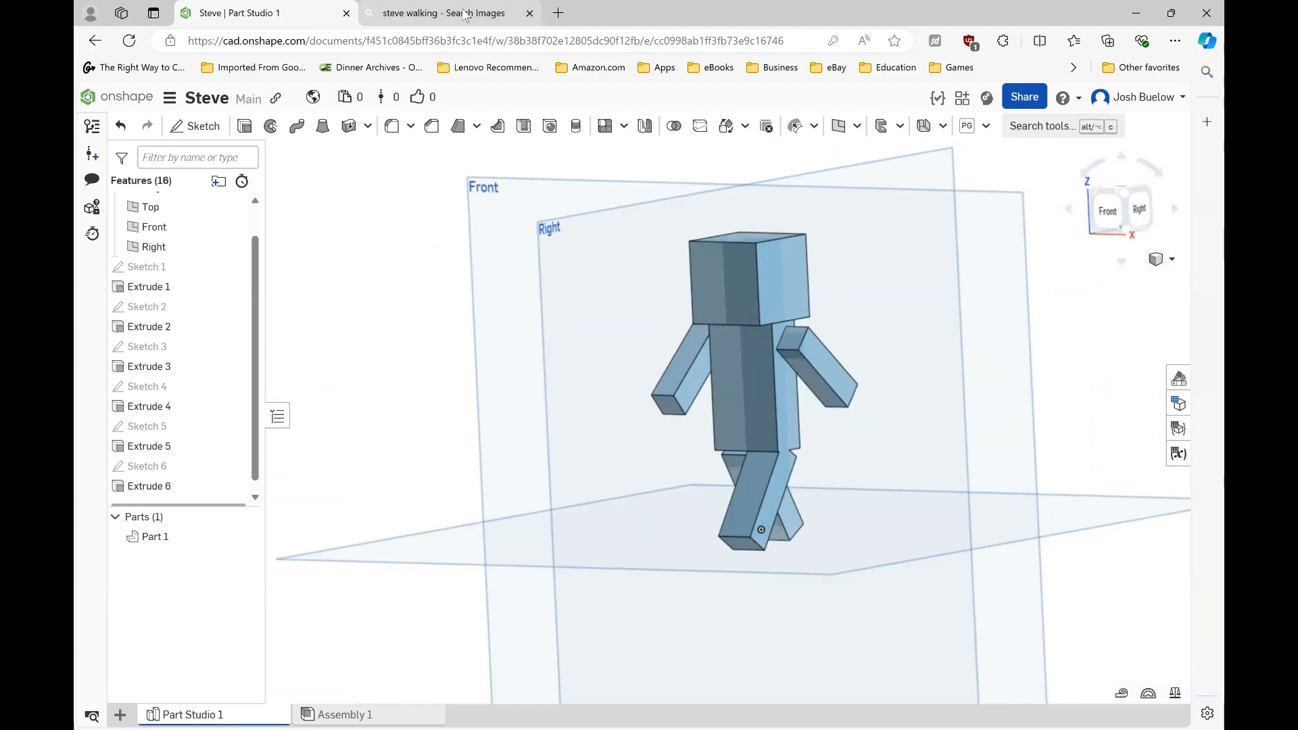
Check the walking Steve images and give the body block's front face a teal face appearance, colour 24B1A6.
{"action": "left_click", "coordinate": [466, 14]}
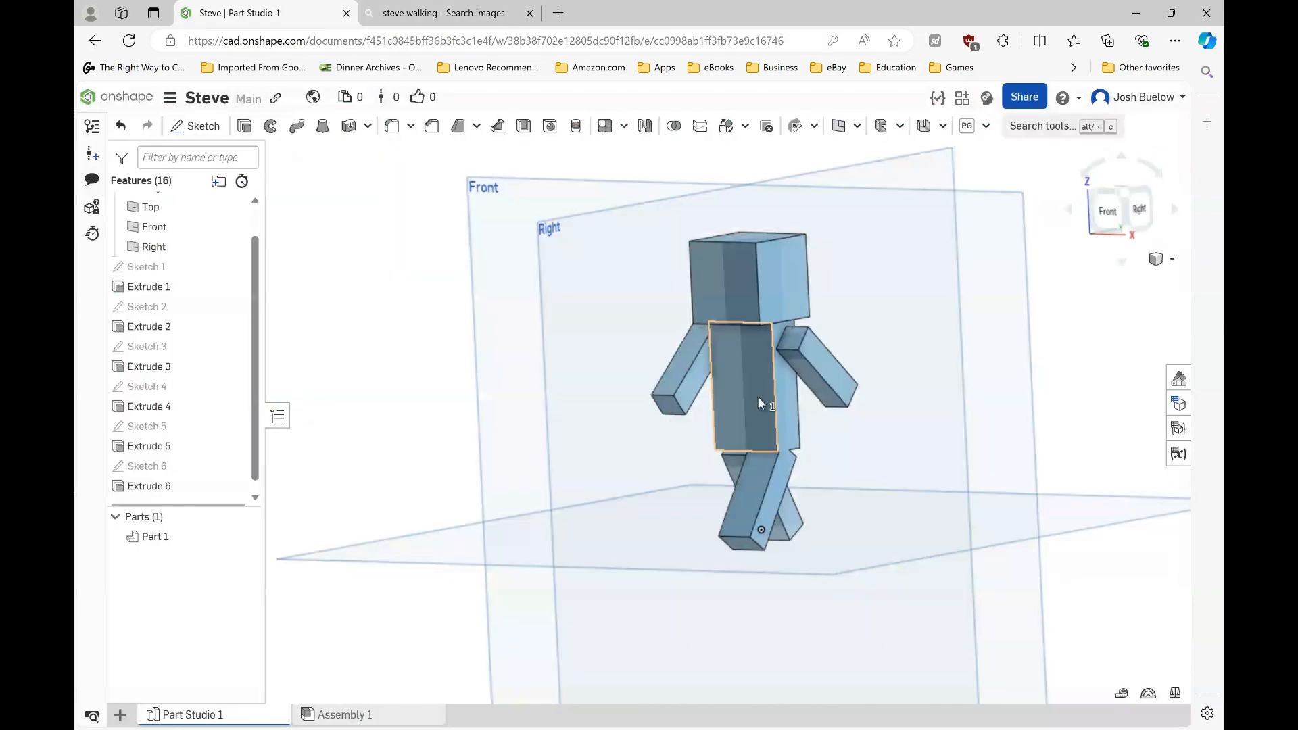
{"action": "left_click", "coordinate": [758, 398]}
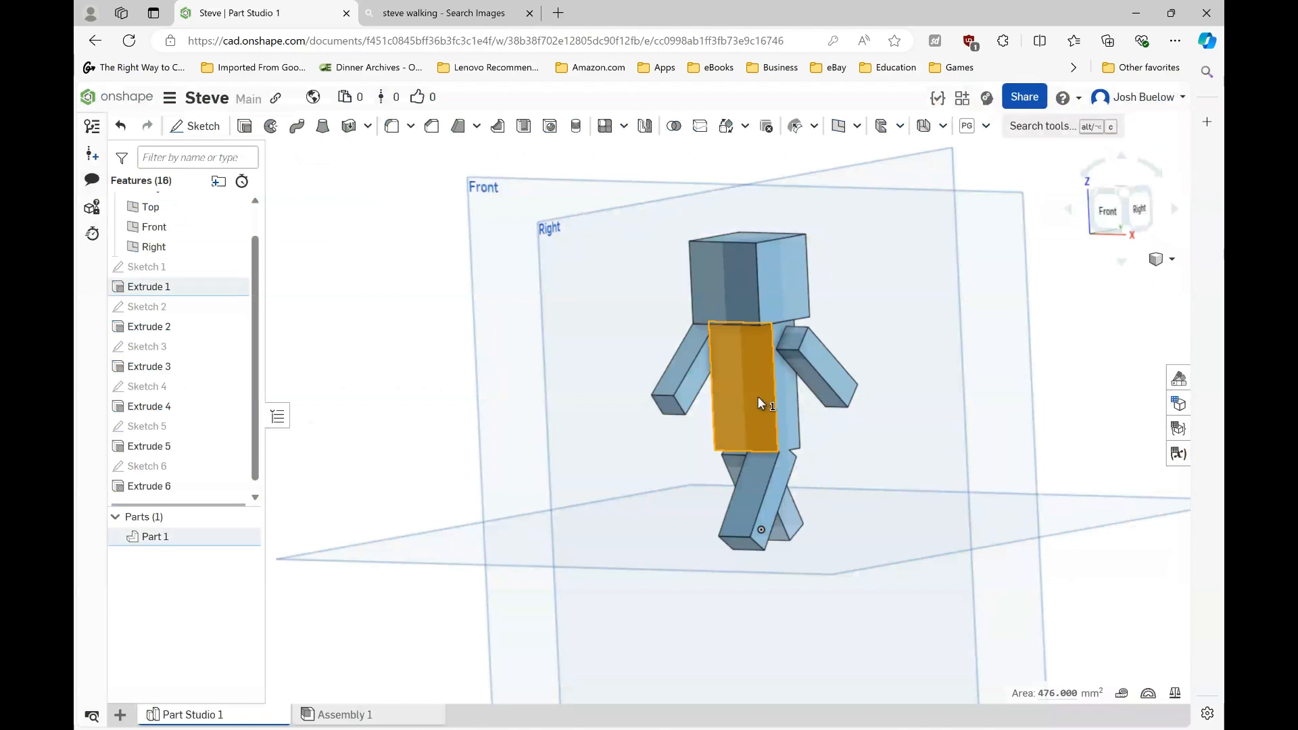
{"action": "right_click", "coordinate": [758, 401]}
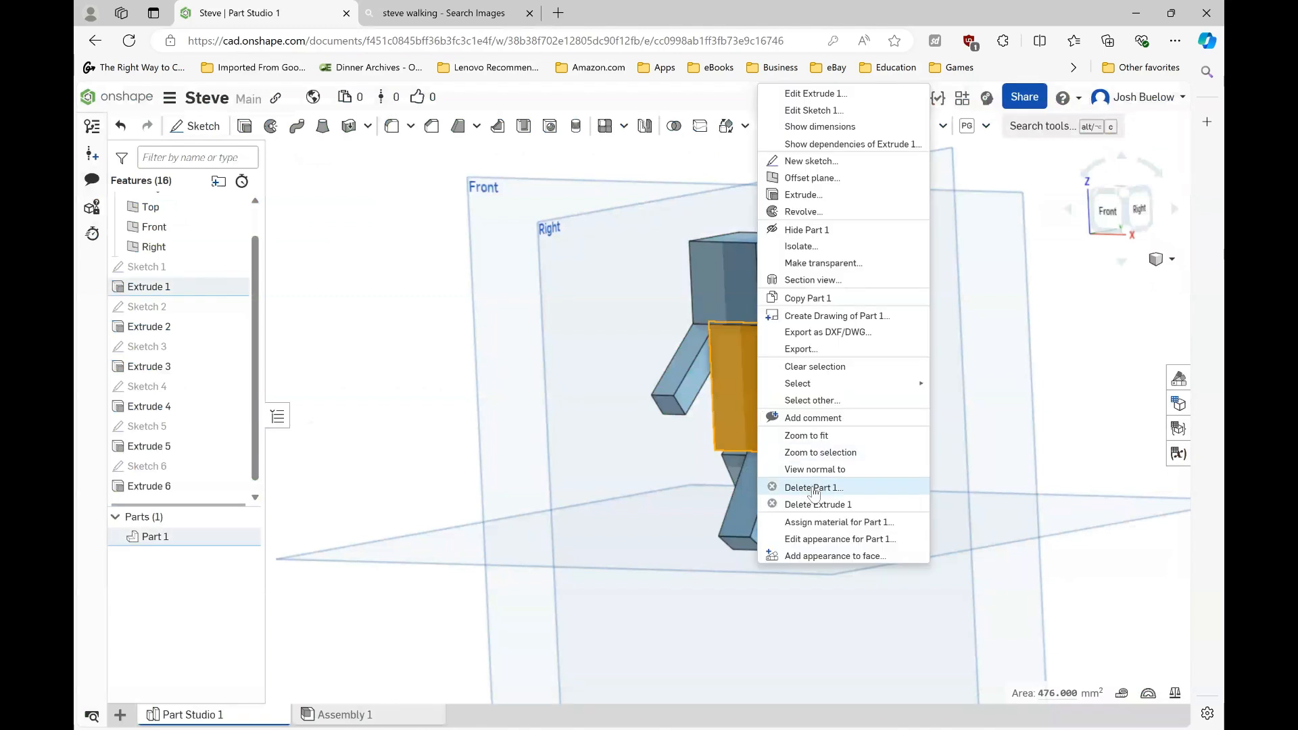
{"action": "left_click", "coordinate": [836, 556]}
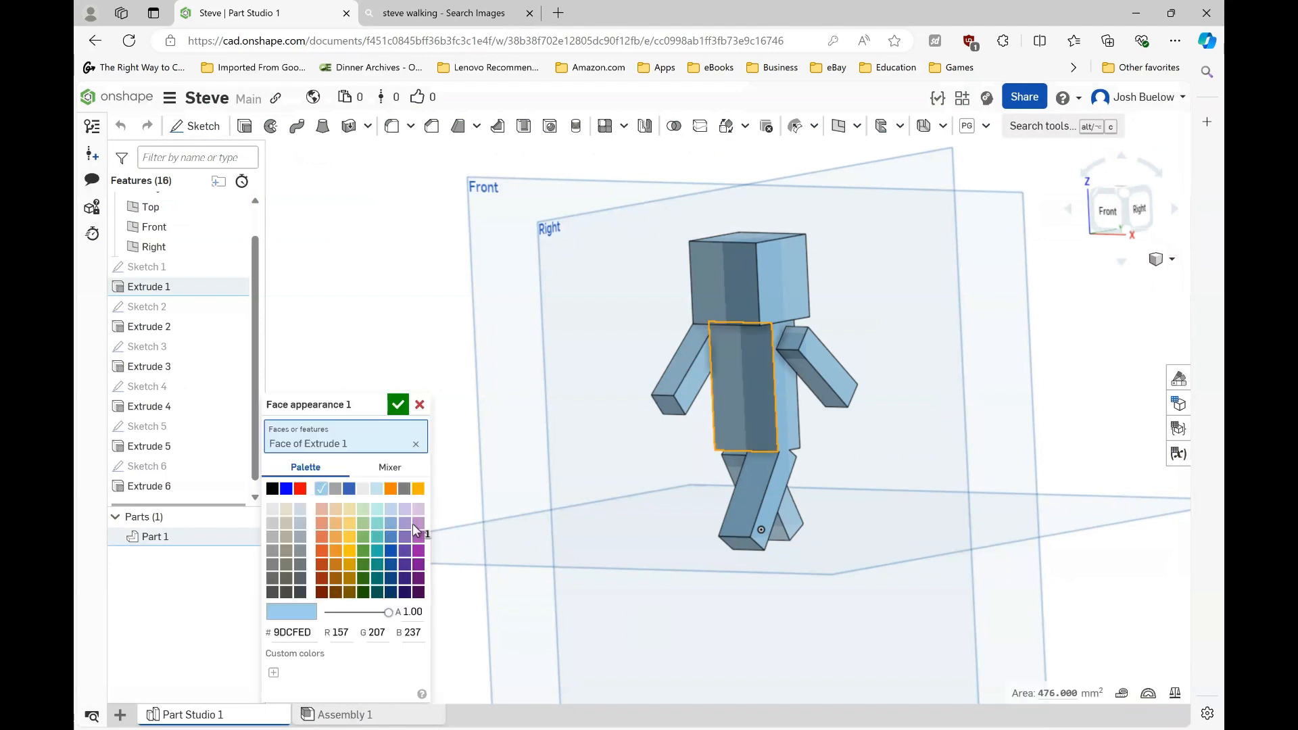
{"action": "left_click", "coordinate": [377, 552]}
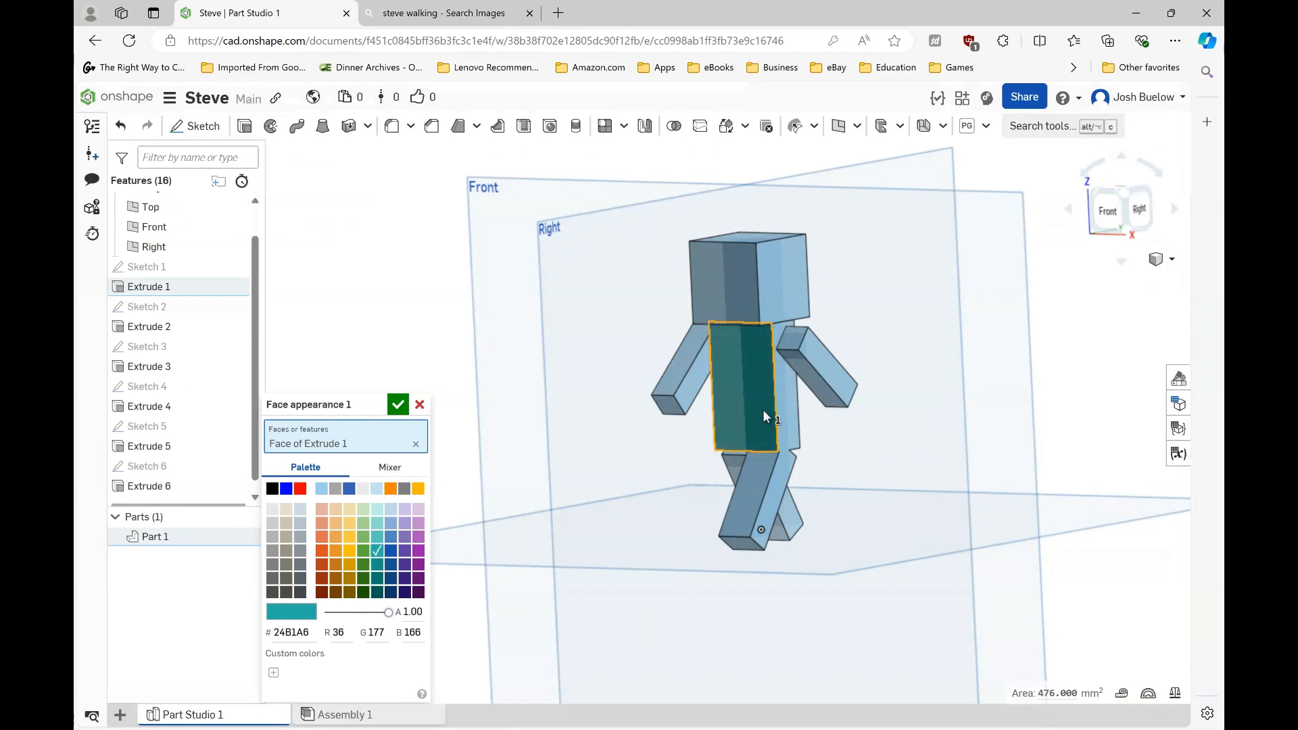
Add the body block's two side faces and back face to the teal face appearance and apply it.
{"action": "left_click", "coordinate": [786, 409]}
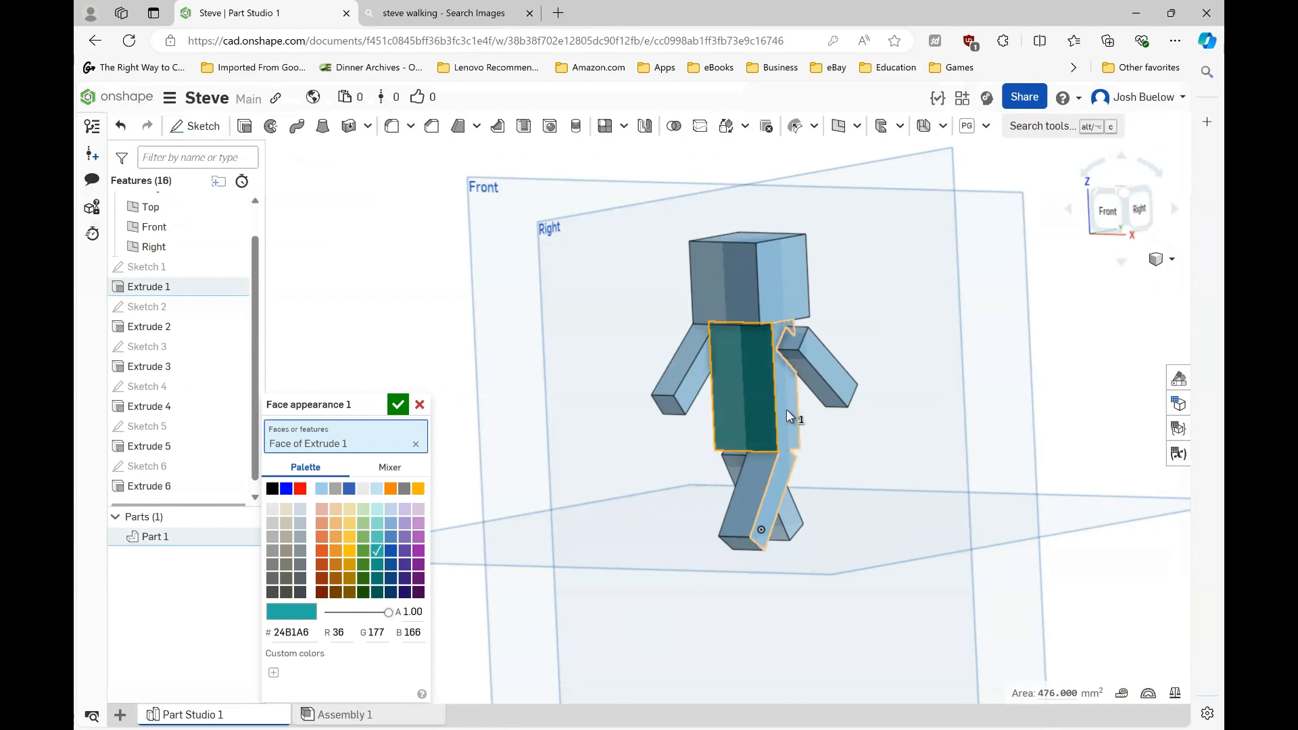
{"action": "right_click_drag", "start_coordinate": [778, 417], "coordinate": [672, 438]}
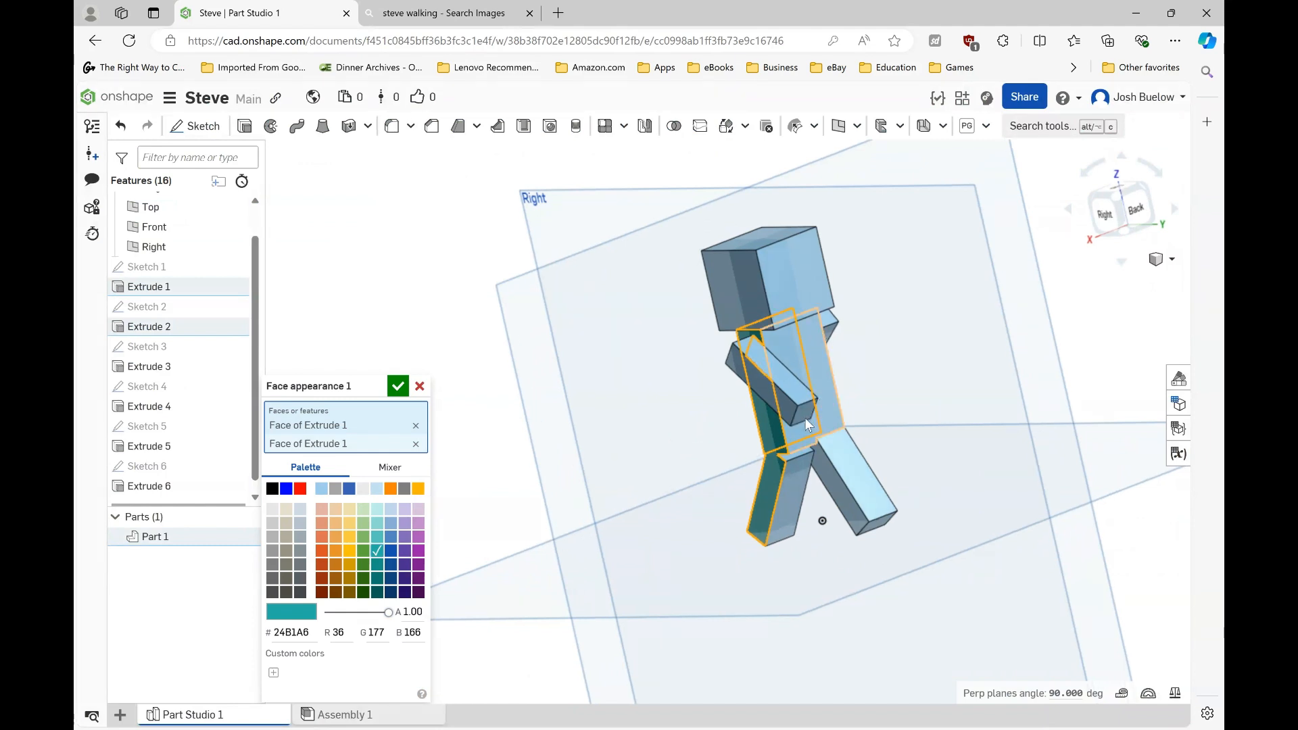
{"action": "left_click", "coordinate": [806, 424]}
{"action": "right_click_drag", "start_coordinate": [804, 418], "coordinate": [947, 365]}
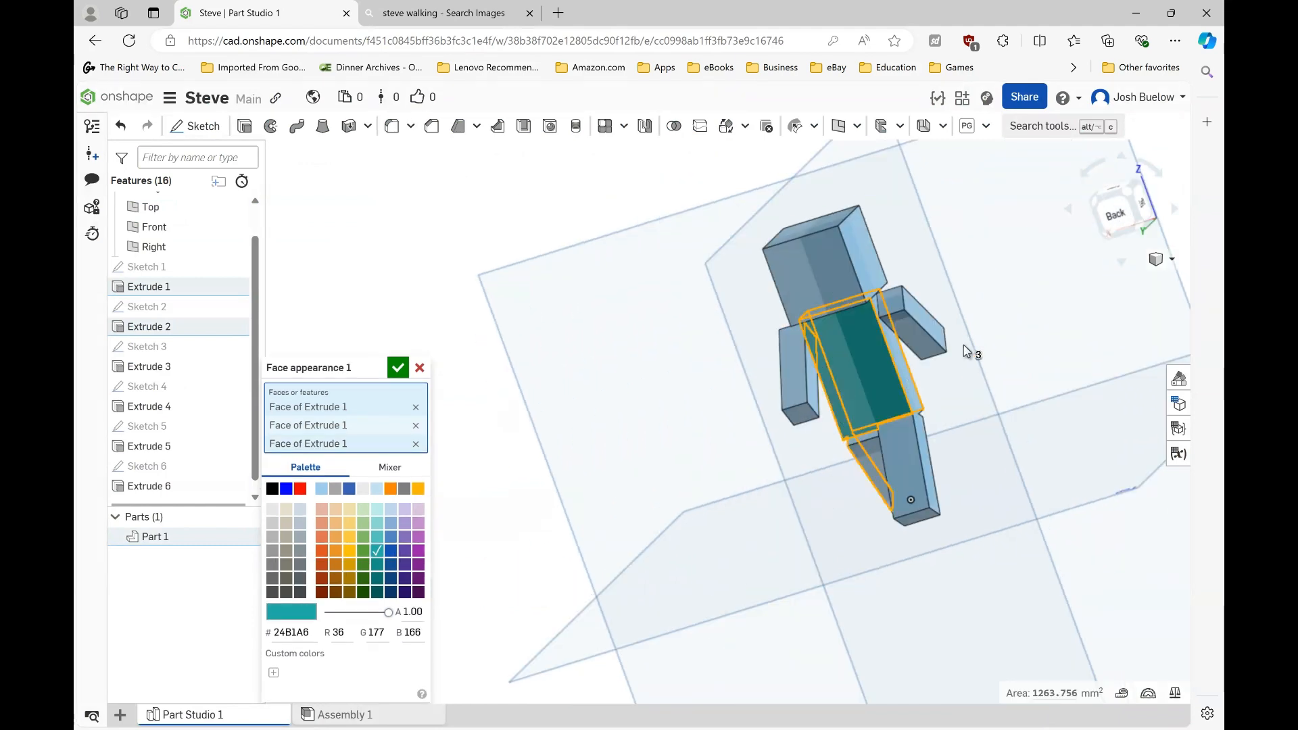
{"action": "left_click", "coordinate": [914, 387]}
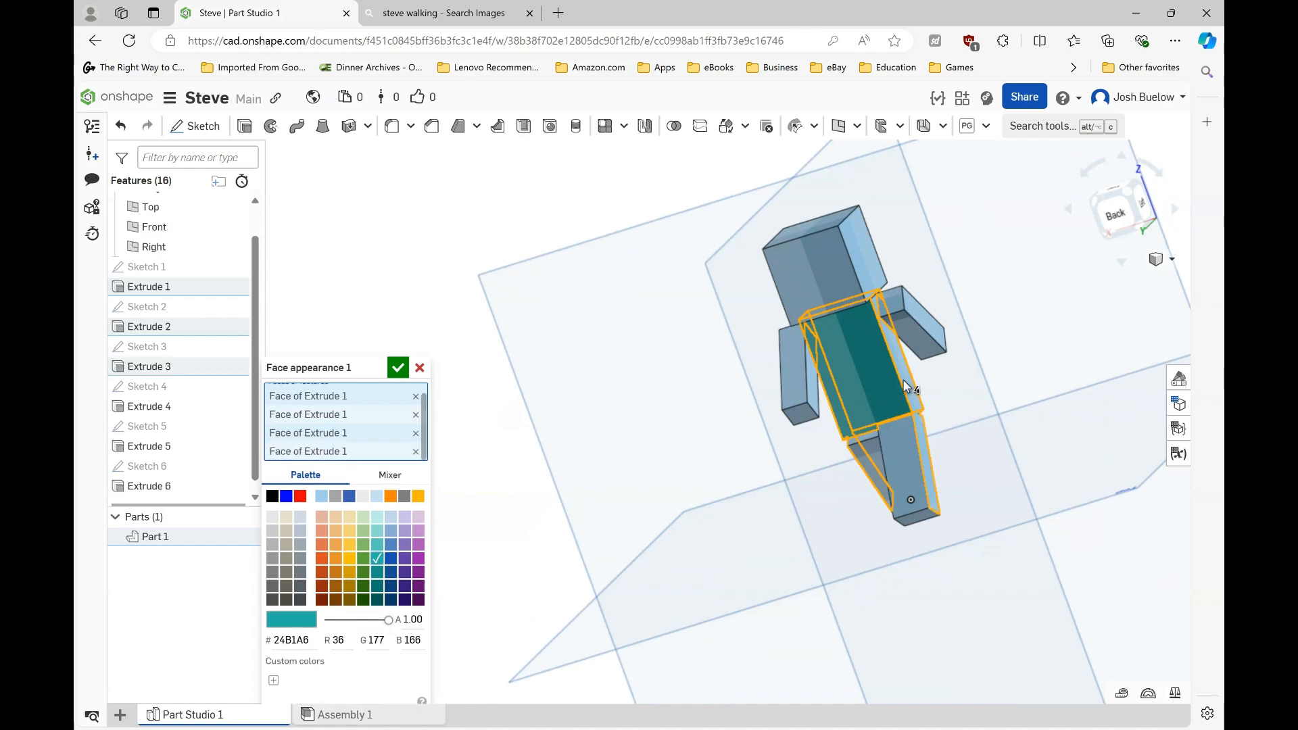
{"action": "right_click_drag", "start_coordinate": [878, 399], "coordinate": [857, 430]}
{"action": "scroll", "coordinate": [905, 412], "scroll_direction": "up", "scroll_amount": 5}
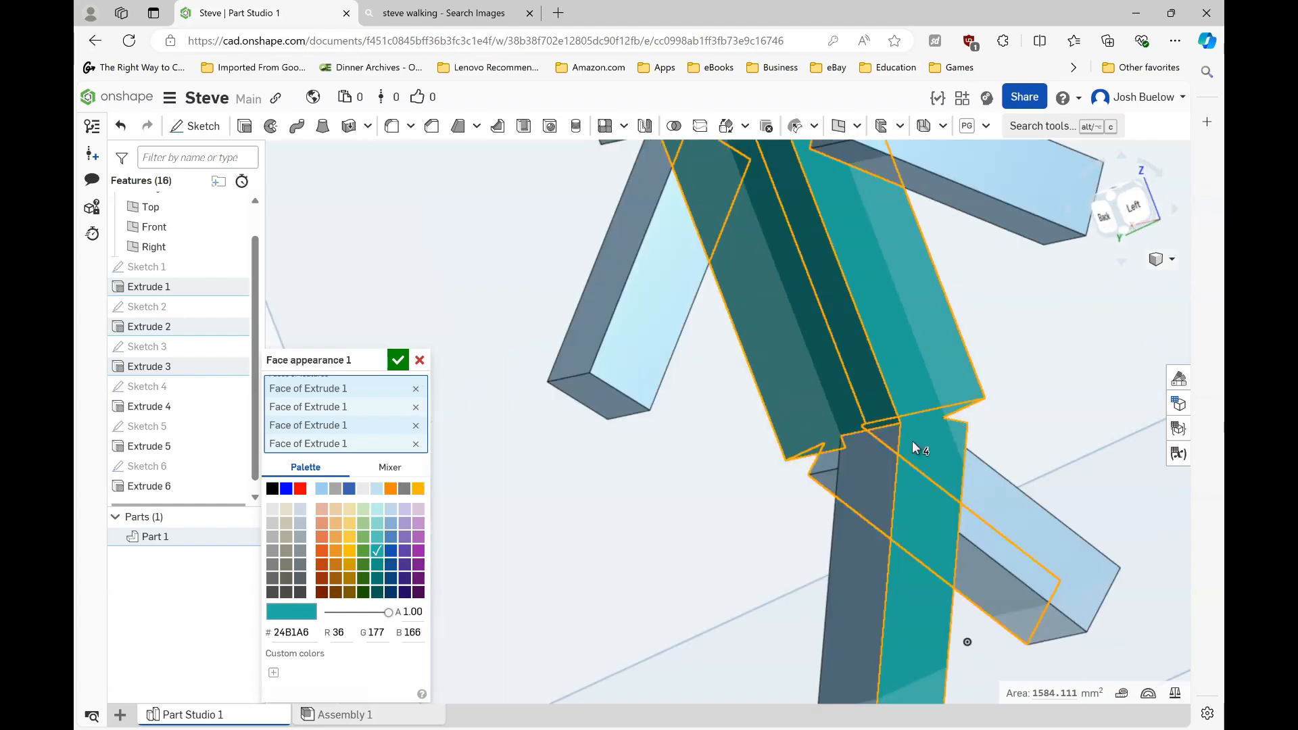
{"action": "scroll", "coordinate": [899, 330], "scroll_direction": "down", "scroll_amount": 6}
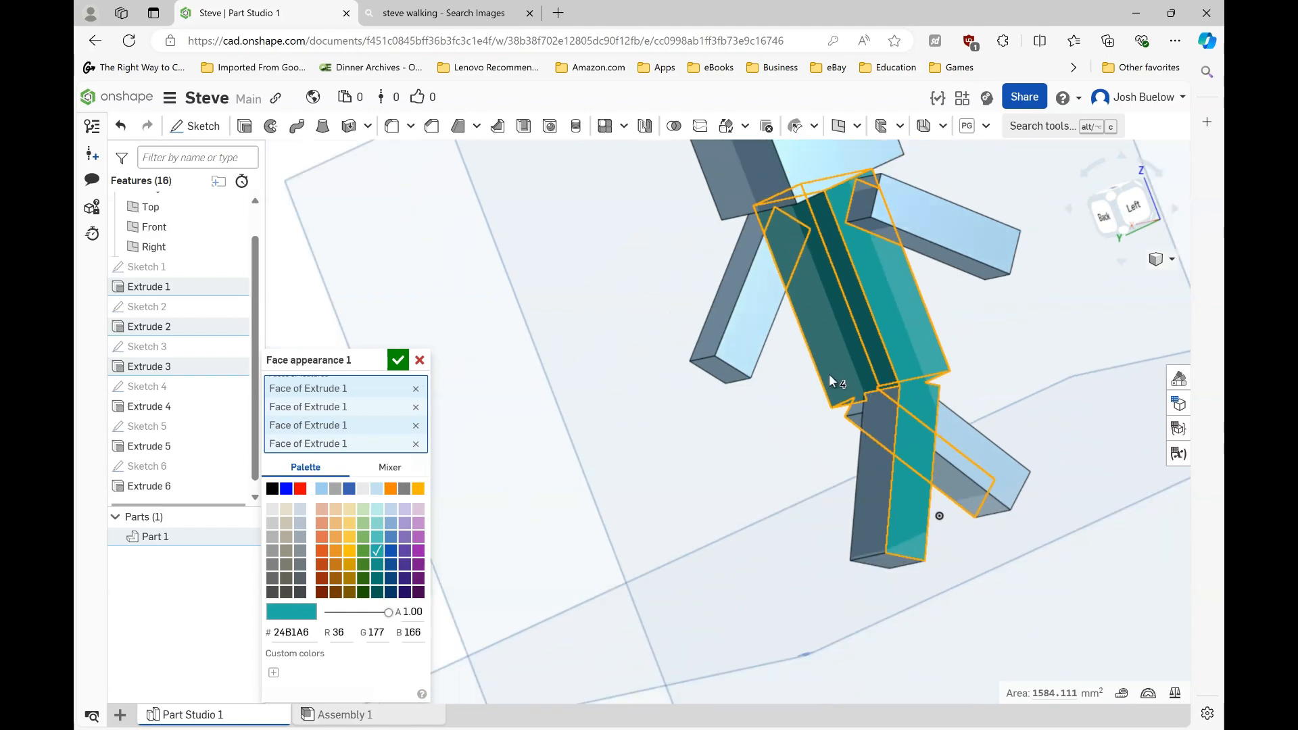
{"action": "right_click_drag", "start_coordinate": [830, 359], "coordinate": [914, 356]}
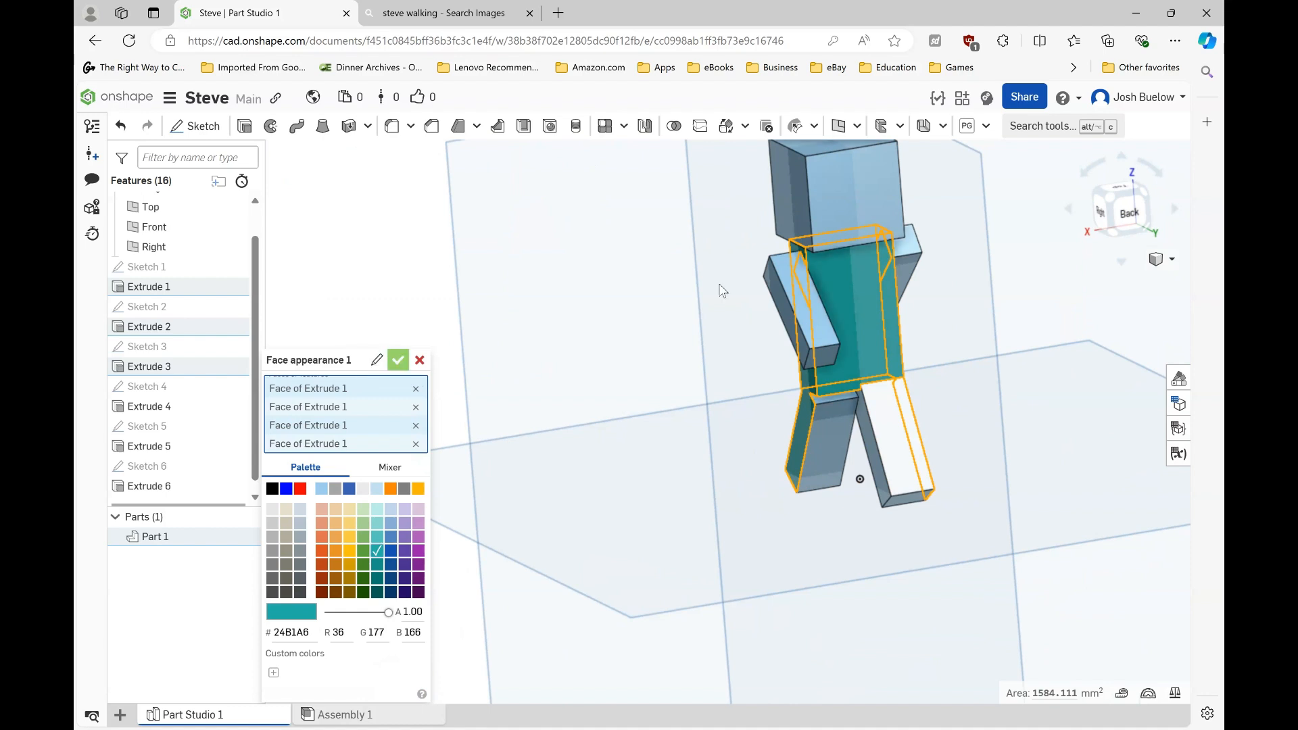
{"action": "key", "text": "Return"}
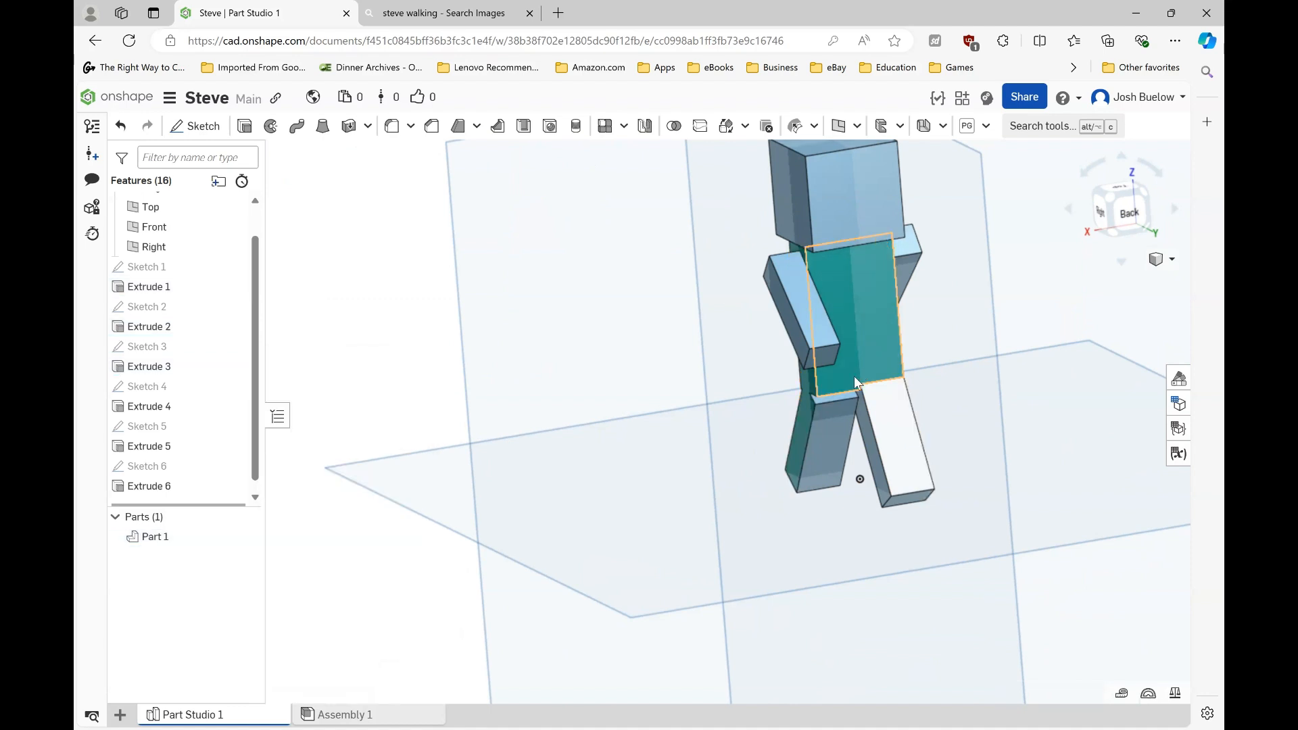
Compare the partly coloured figure with the walking Steve images, examining the shirt, arm and leg colours.
{"action": "scroll", "coordinate": [854, 375], "scroll_direction": "down", "scroll_amount": 2}
{"action": "scroll", "coordinate": [858, 245], "scroll_direction": "up", "scroll_amount": 1}
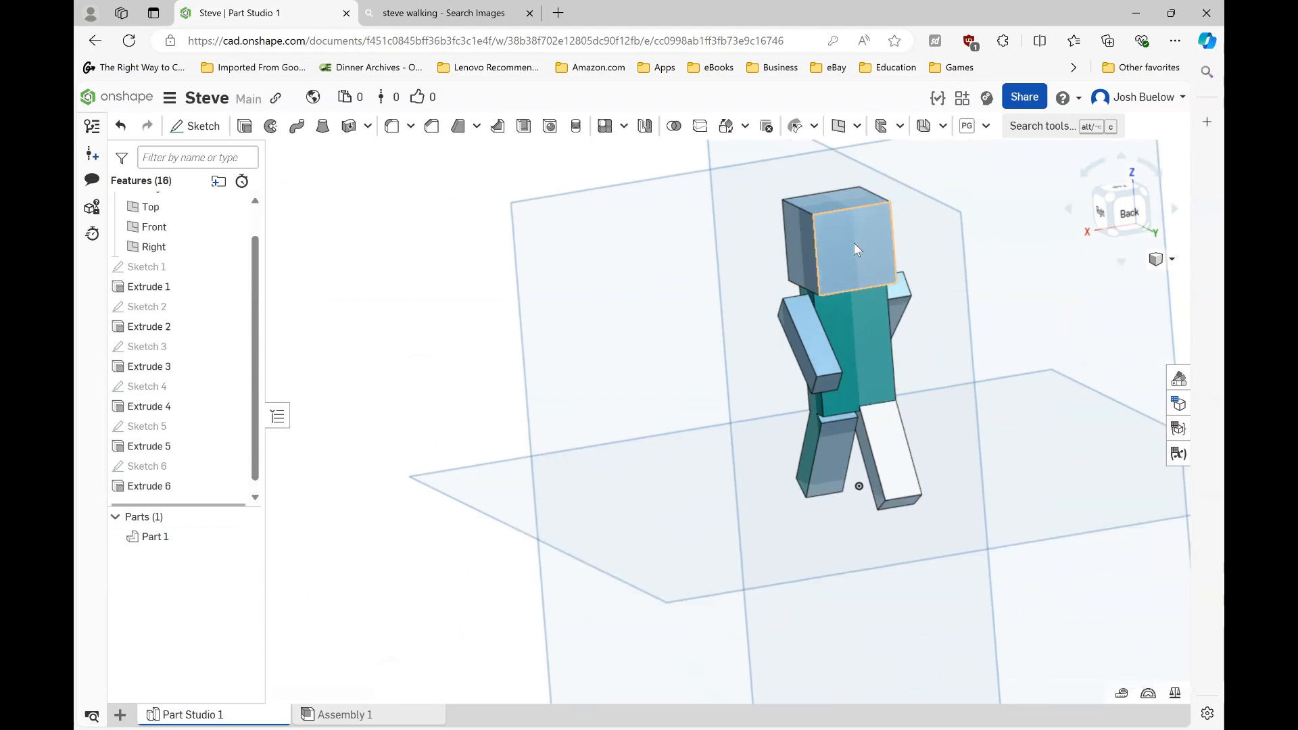
{"action": "left_click", "coordinate": [422, 10]}
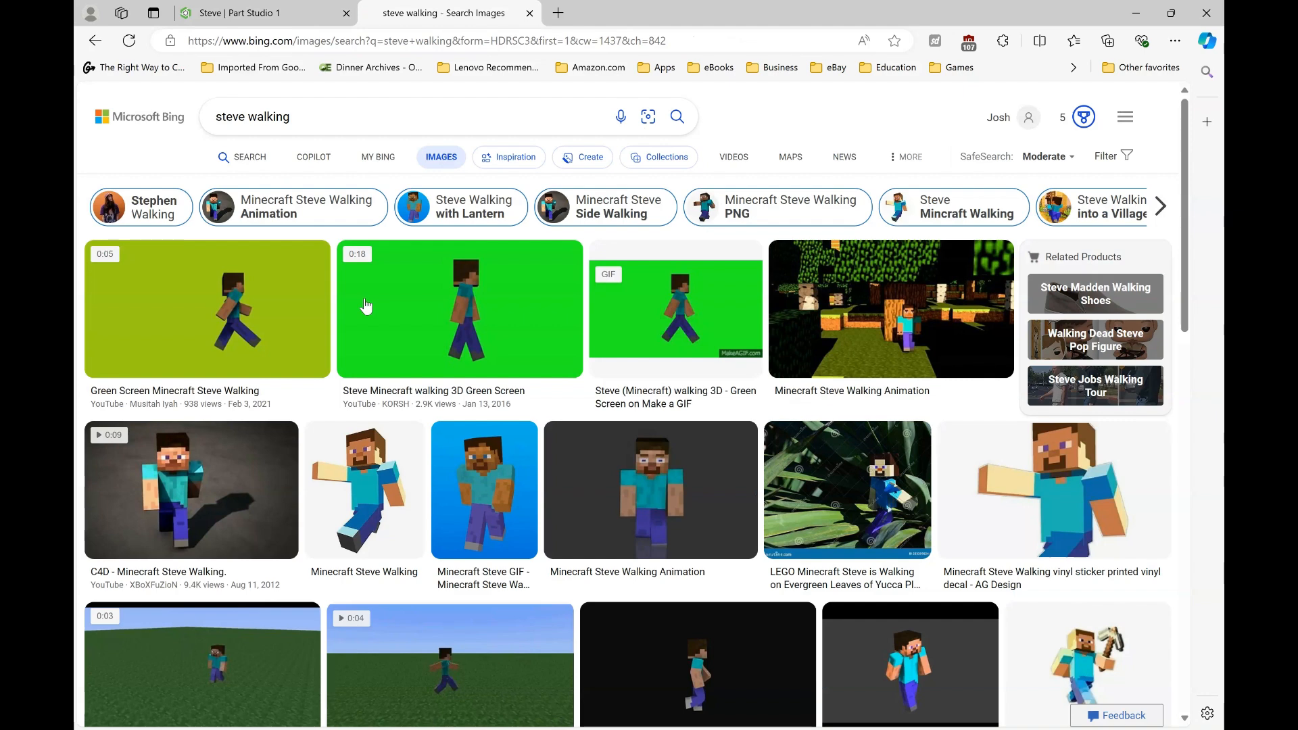
{"action": "left_click", "coordinate": [241, 9]}
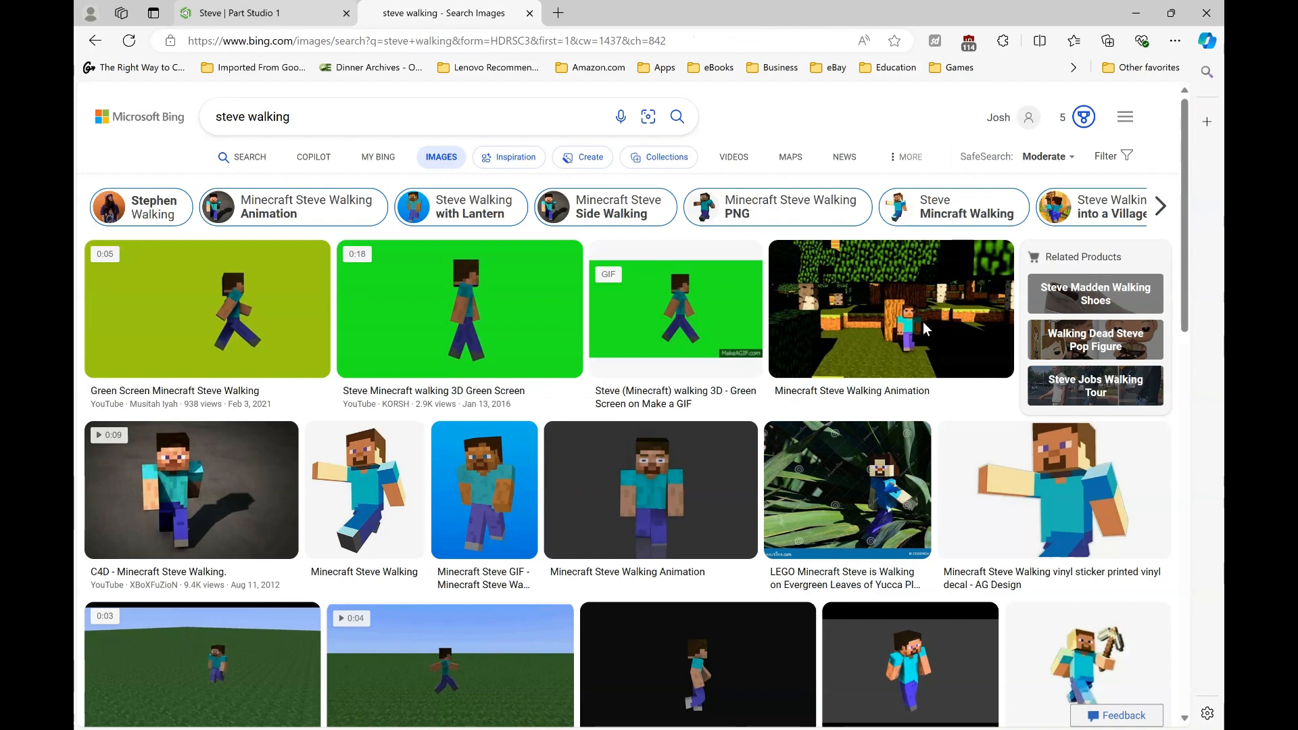
{"action": "left_click", "coordinate": [843, 291]}
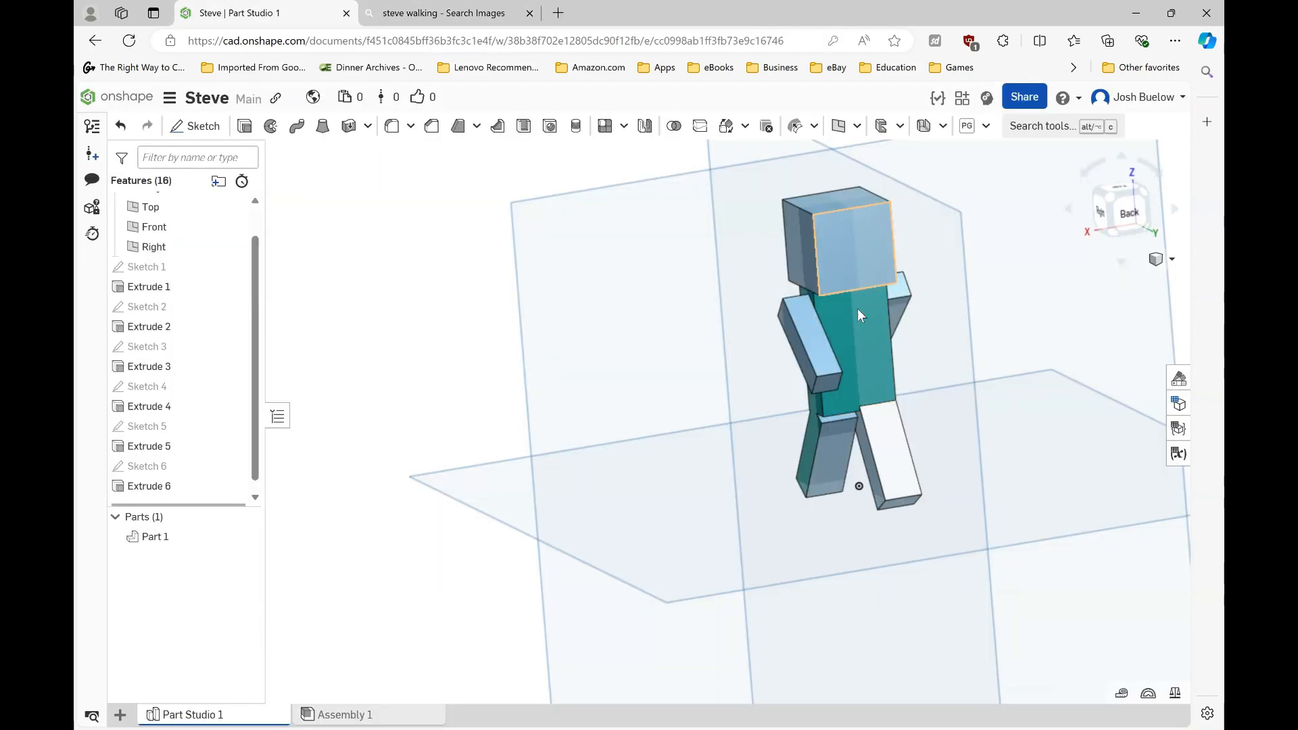
{"action": "left_click", "coordinate": [446, 13]}
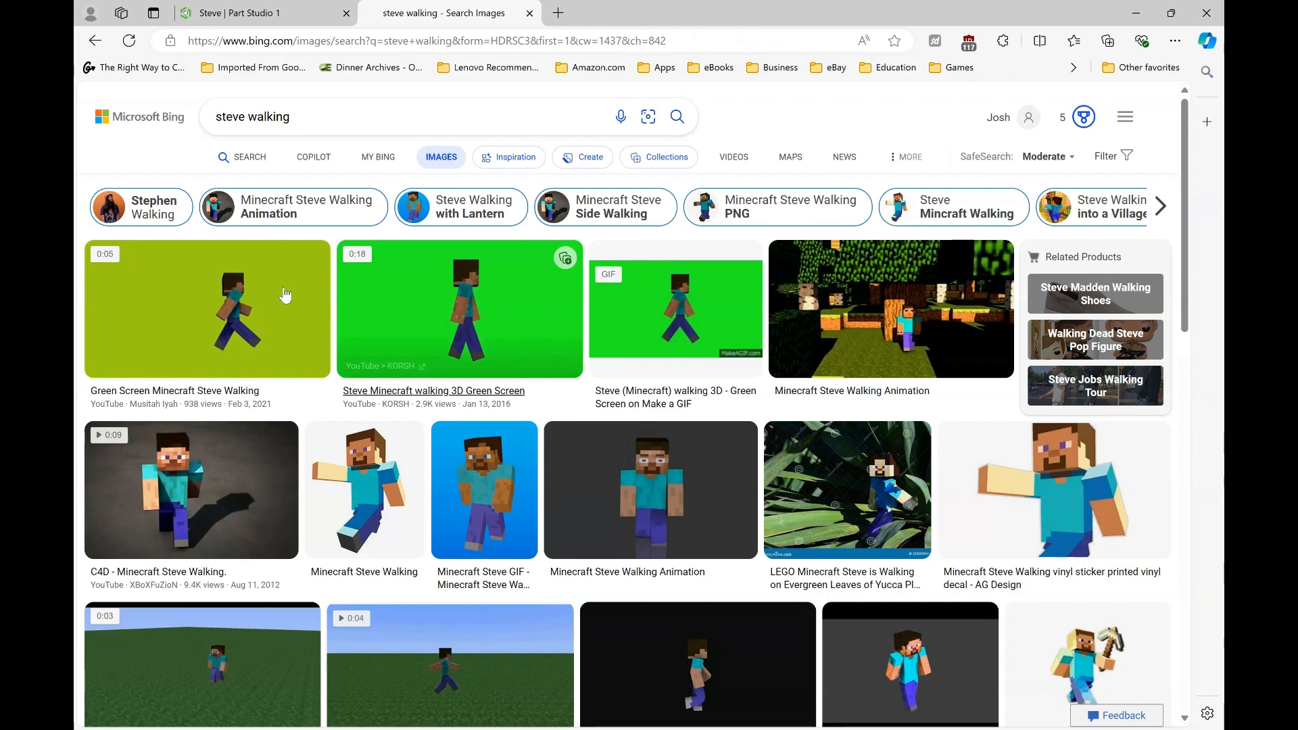
{"action": "left_click", "coordinate": [271, 13]}
{"action": "right_click_drag", "start_coordinate": [604, 409], "coordinate": [765, 420]}
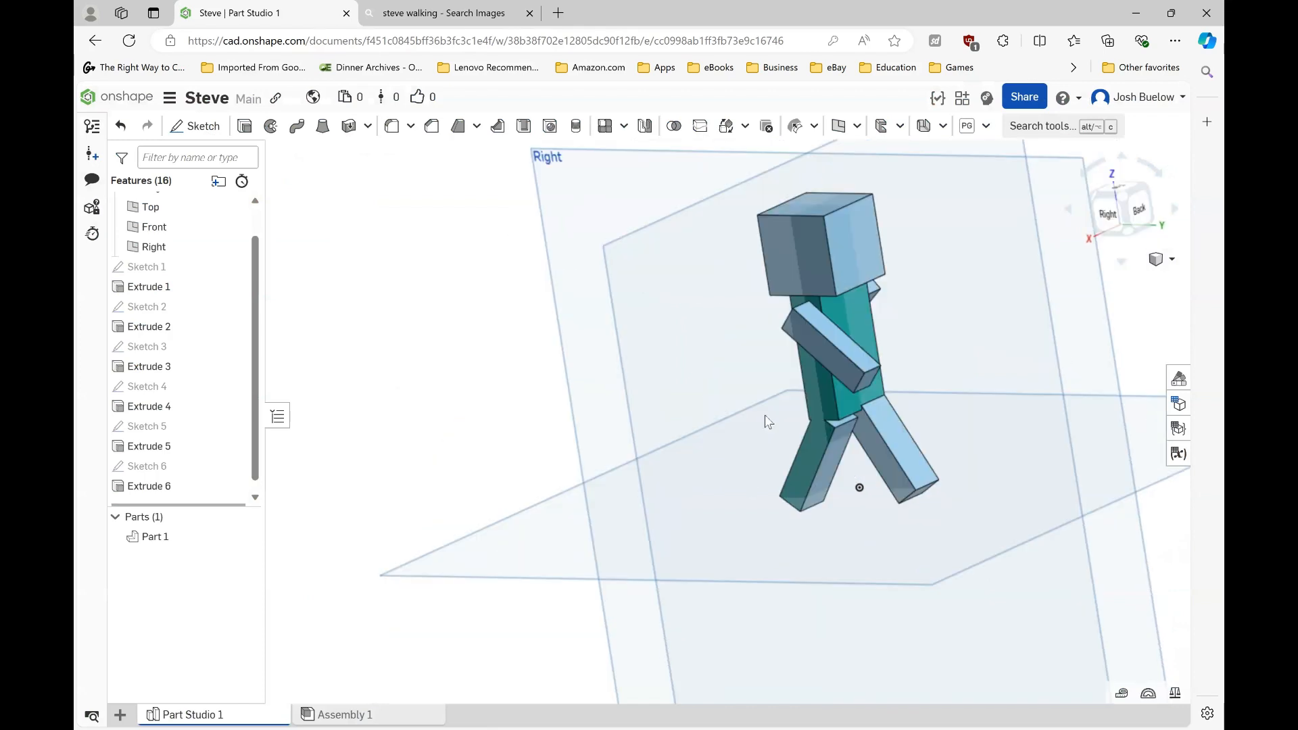
{"action": "scroll", "coordinate": [768, 420], "scroll_direction": "down", "scroll_amount": 8}
{"action": "scroll", "coordinate": [768, 419], "scroll_direction": "up", "scroll_amount": 4}
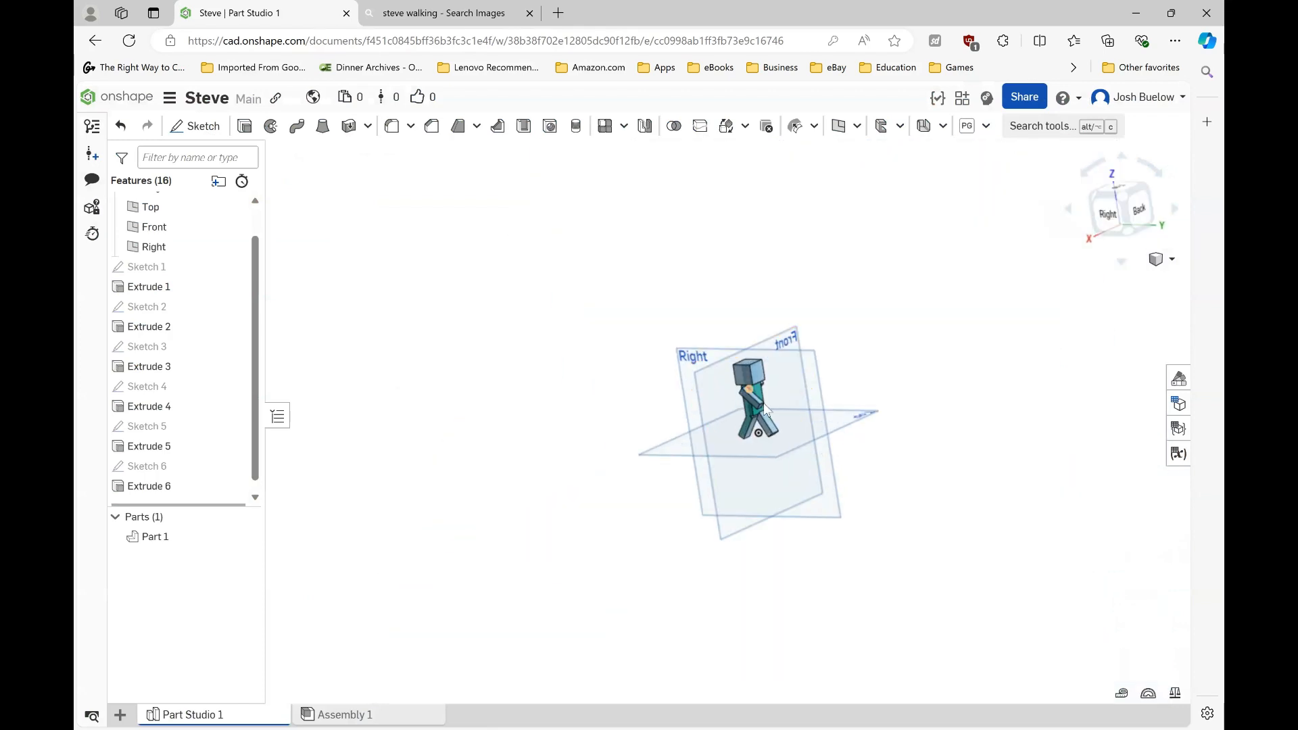
{"action": "scroll", "coordinate": [752, 418], "scroll_direction": "up", "scroll_amount": 3}
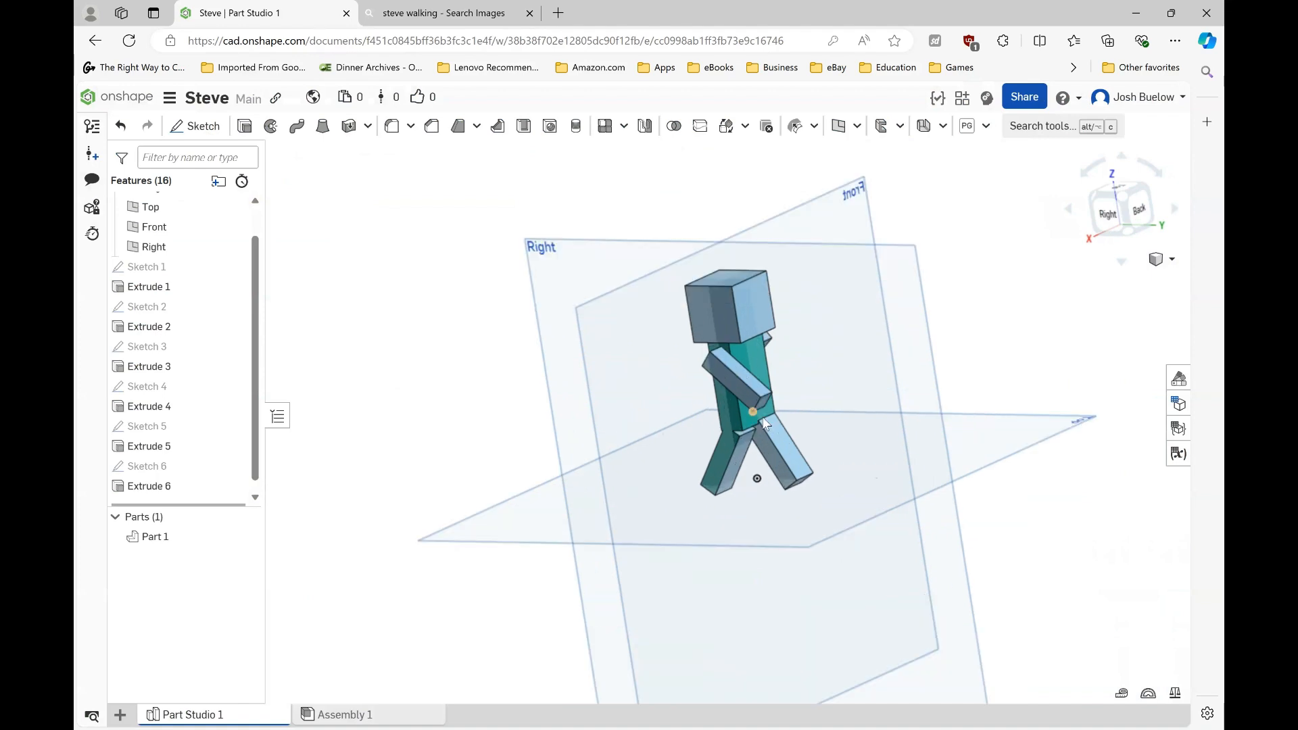